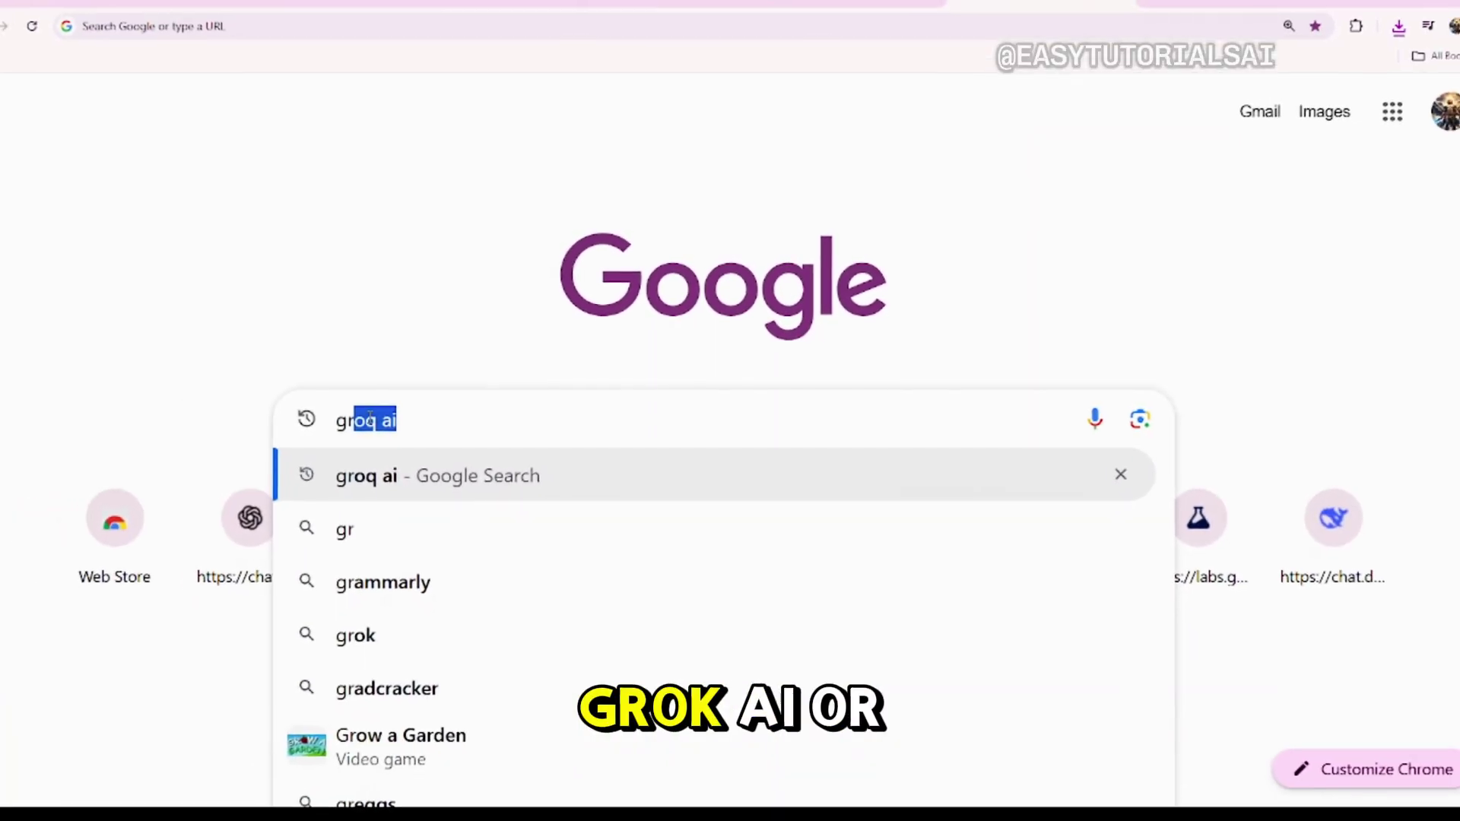
type("ok")
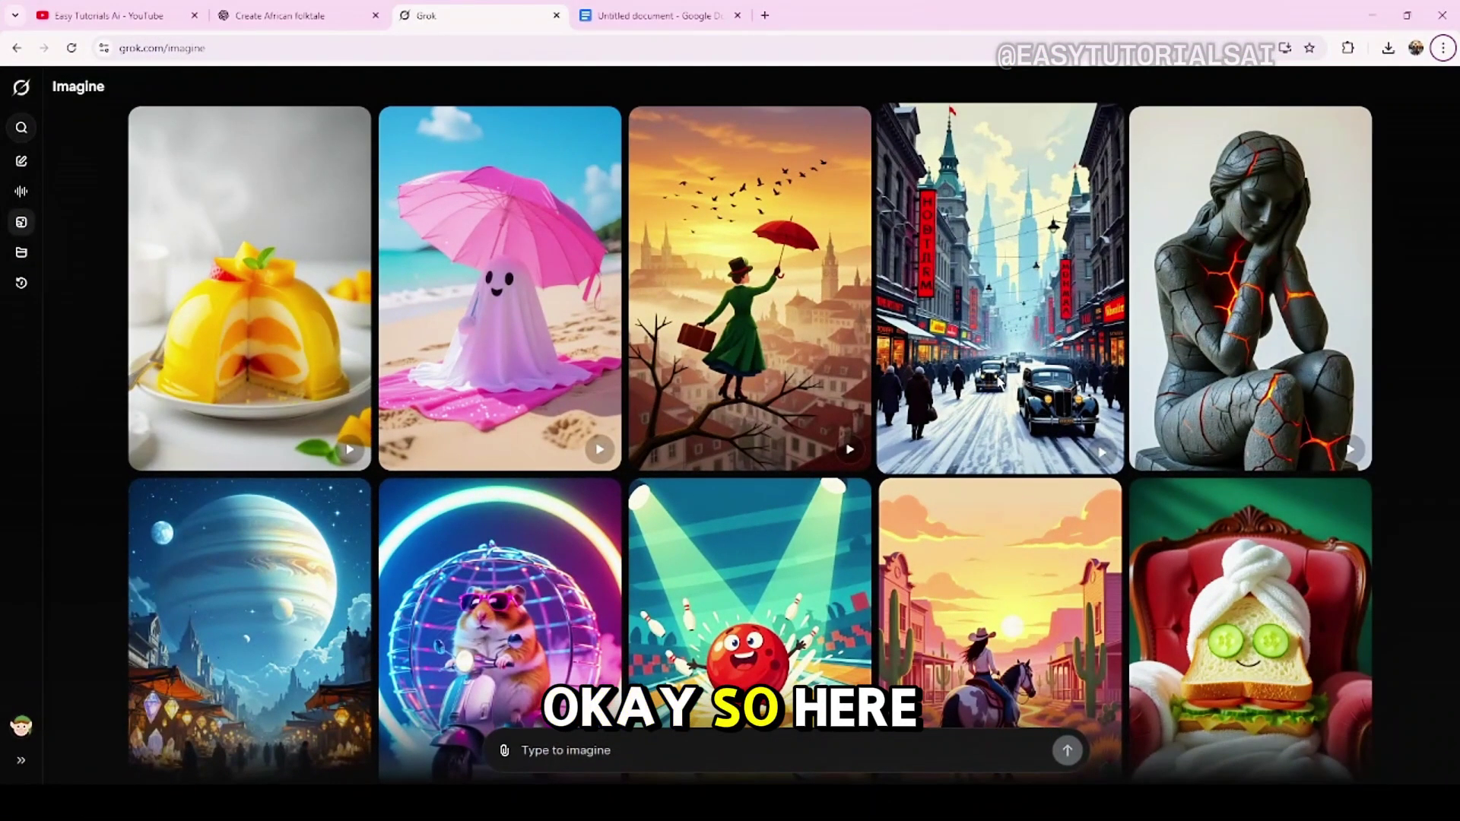
scroll(924, 432, "down", 3)
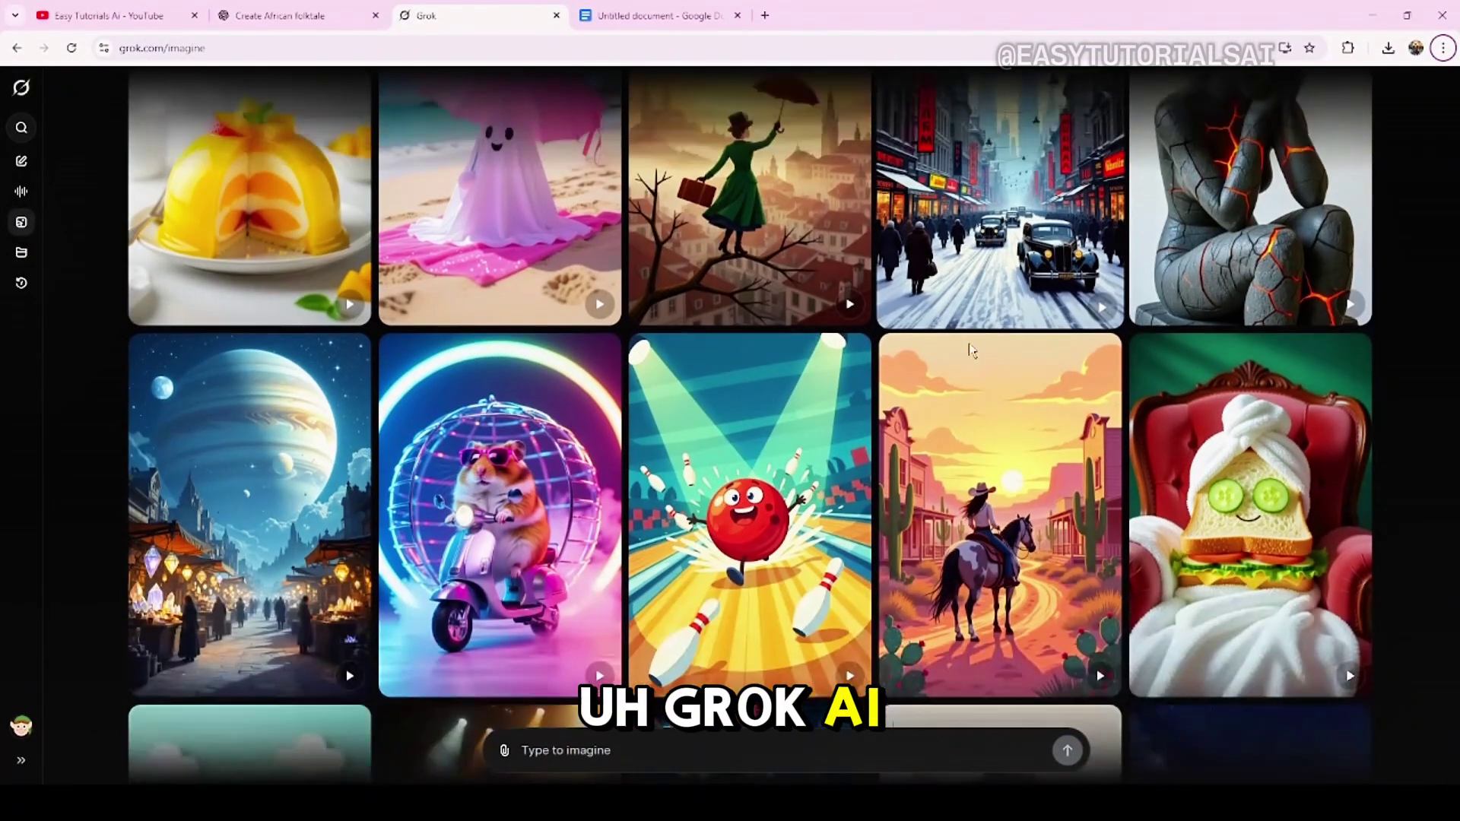
scroll(924, 432, "down", 1)
scroll(924, 432, "down", 1)
scroll(924, 432, "down", 2)
scroll(924, 431, "up", 1)
scroll(798, 388, "up", 2)
scroll(685, 354, "up", 1)
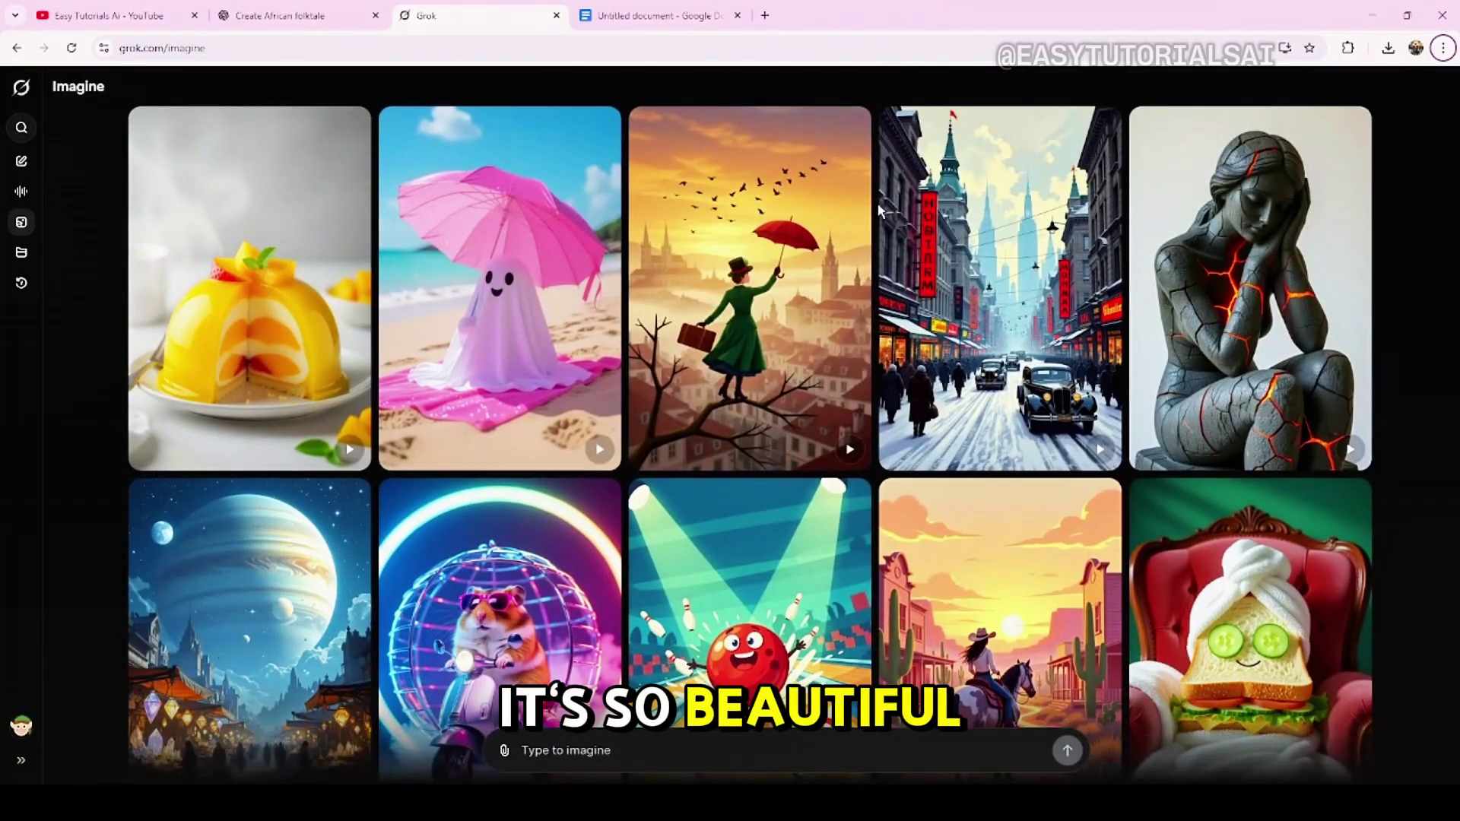
Expand and collapse the navigation sidebar twice while browsing the Imagine gallery.
left_click(21, 763)
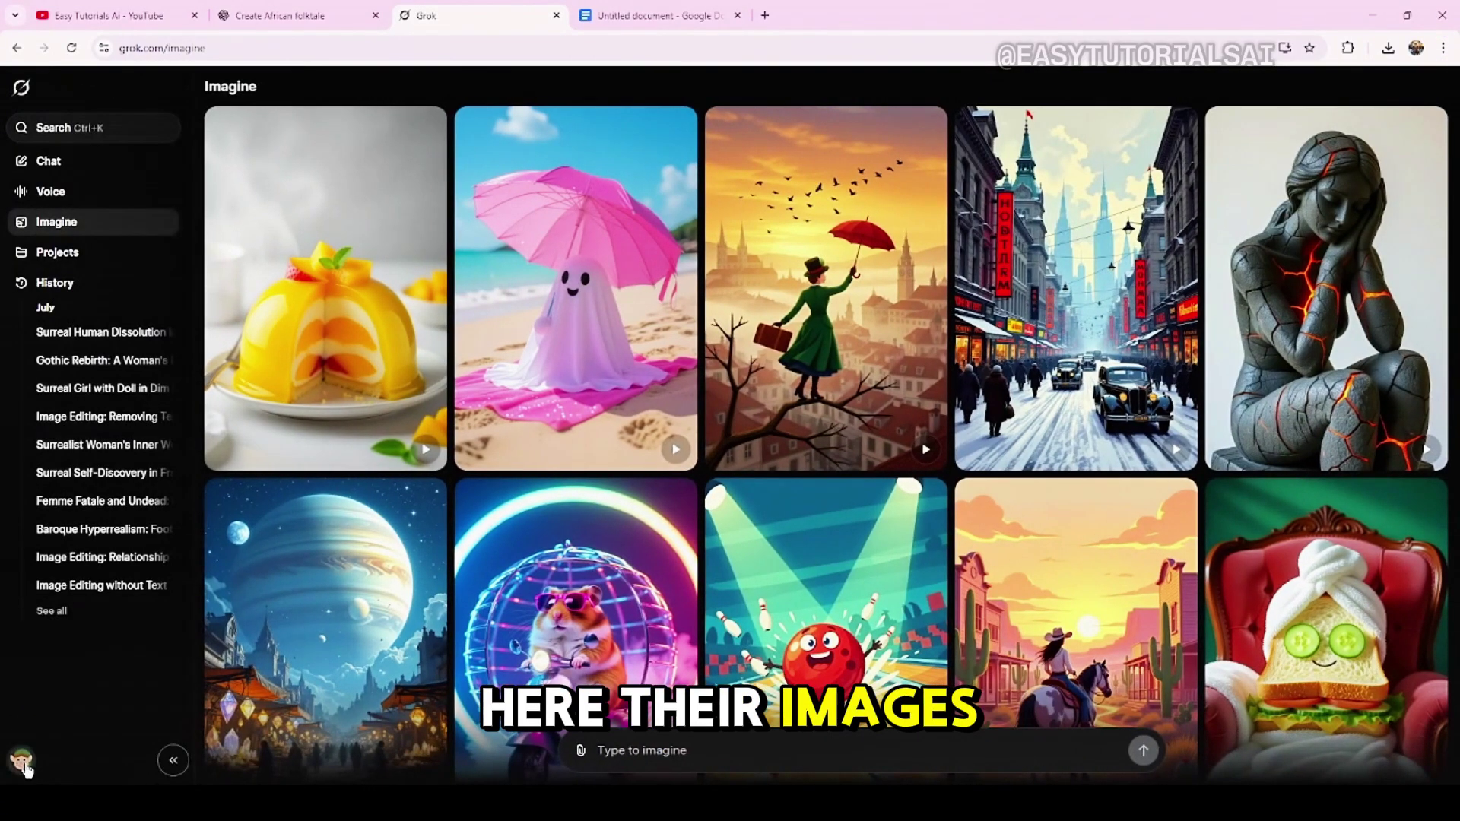
left_click(174, 761)
scroll(398, 383, "down", 1)
scroll(393, 394, "down", 3)
scroll(389, 402, "down", 4)
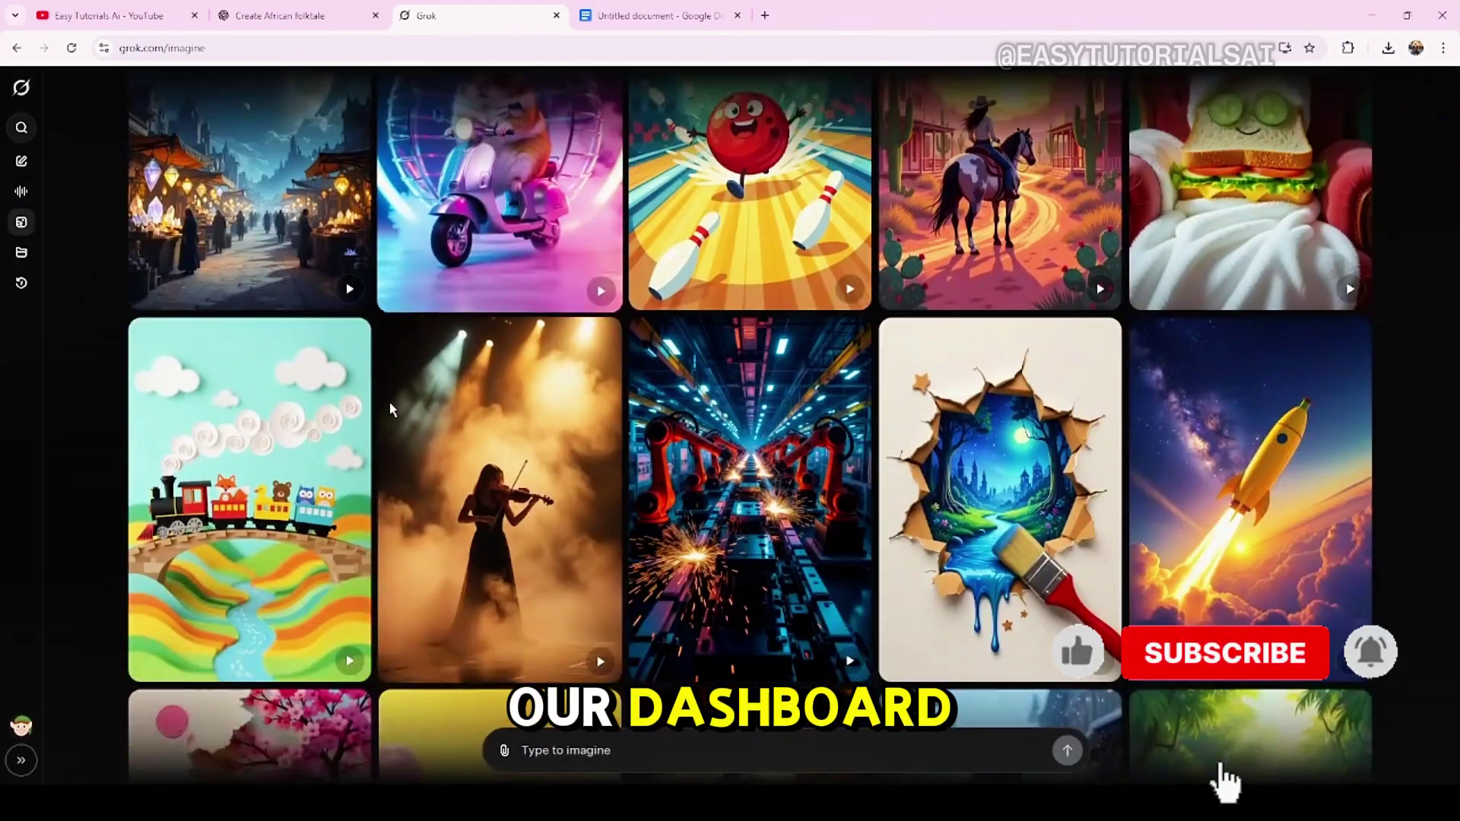
scroll(388, 402, "down", 2)
scroll(390, 403, "down", 1)
scroll(389, 403, "down", 1)
scroll(387, 404, "down", 3)
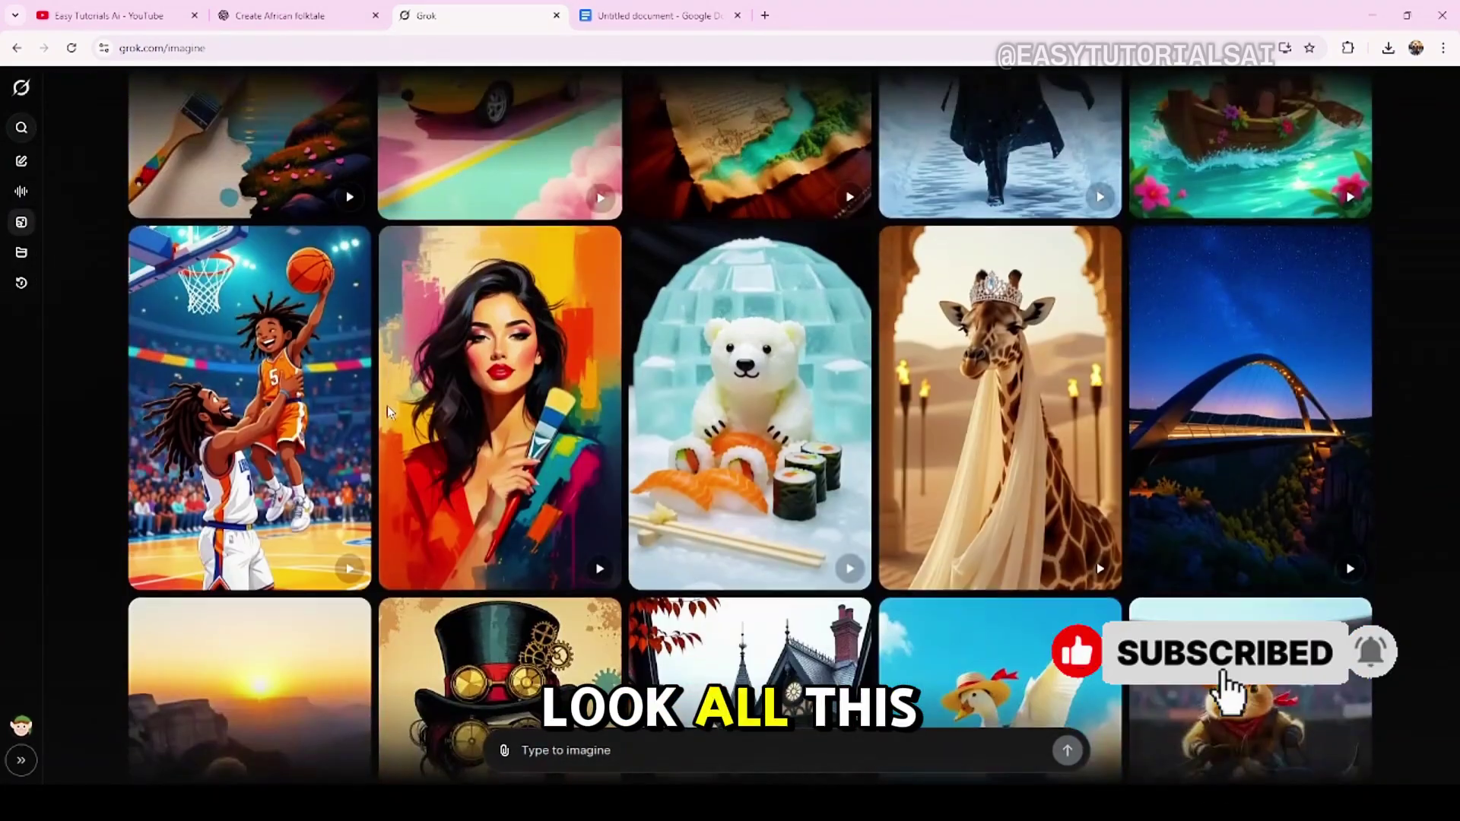
scroll(387, 405, "up", 2)
scroll(342, 457, "up", 1)
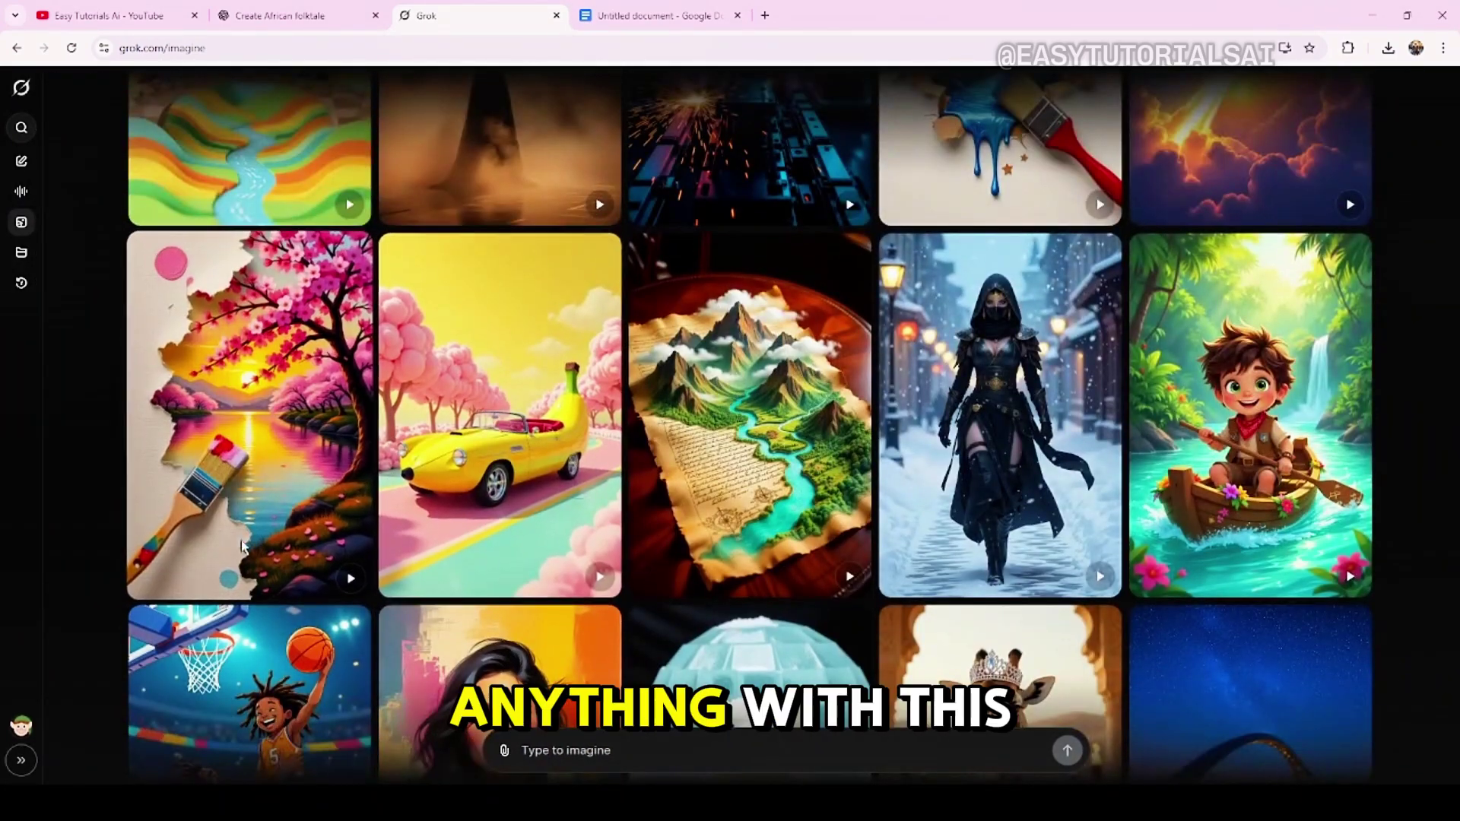
left_click(22, 761)
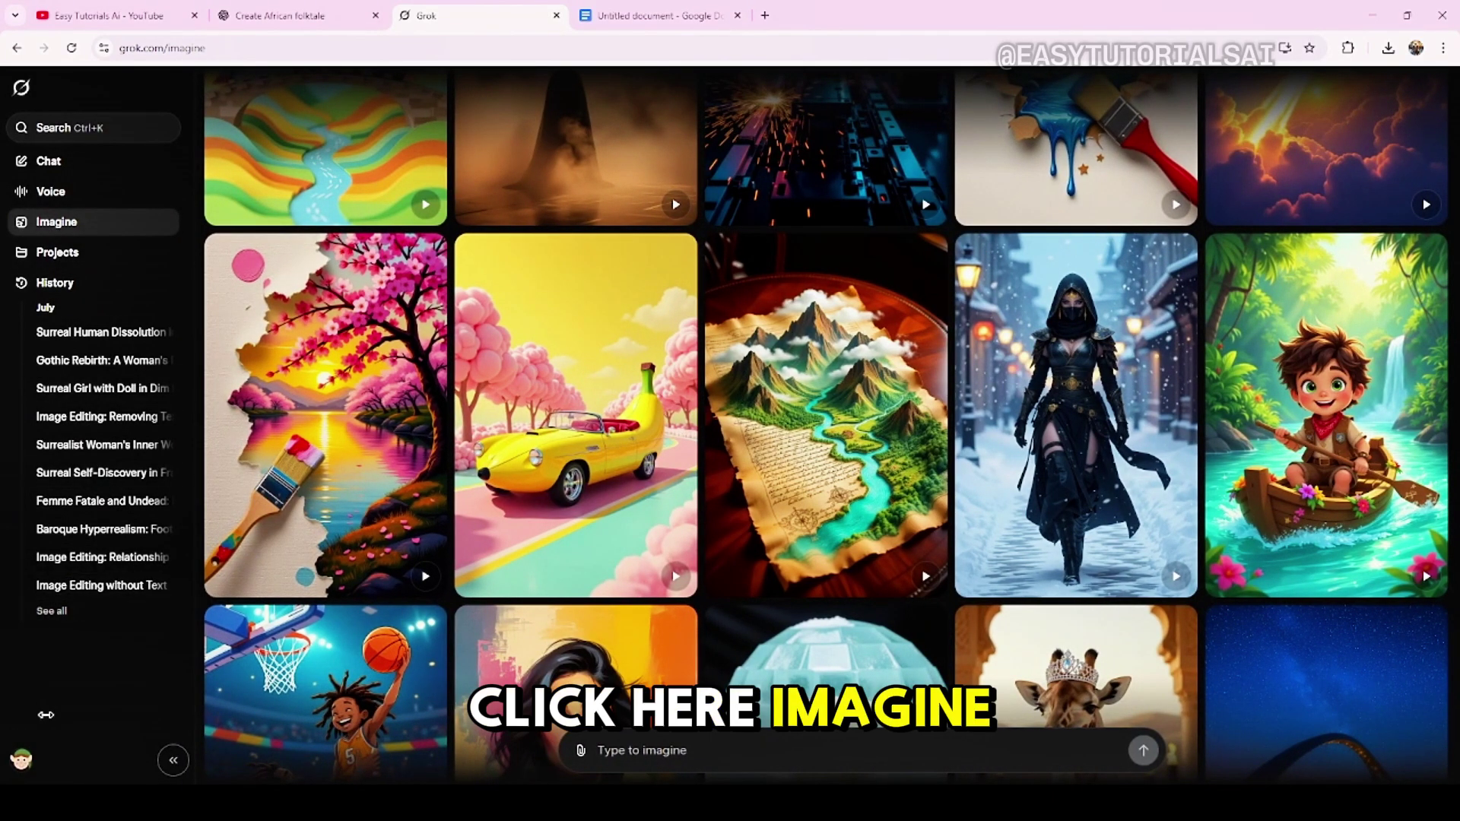
left_click(173, 763)
scroll(698, 425, "down", 3)
scroll(698, 426, "up", 3)
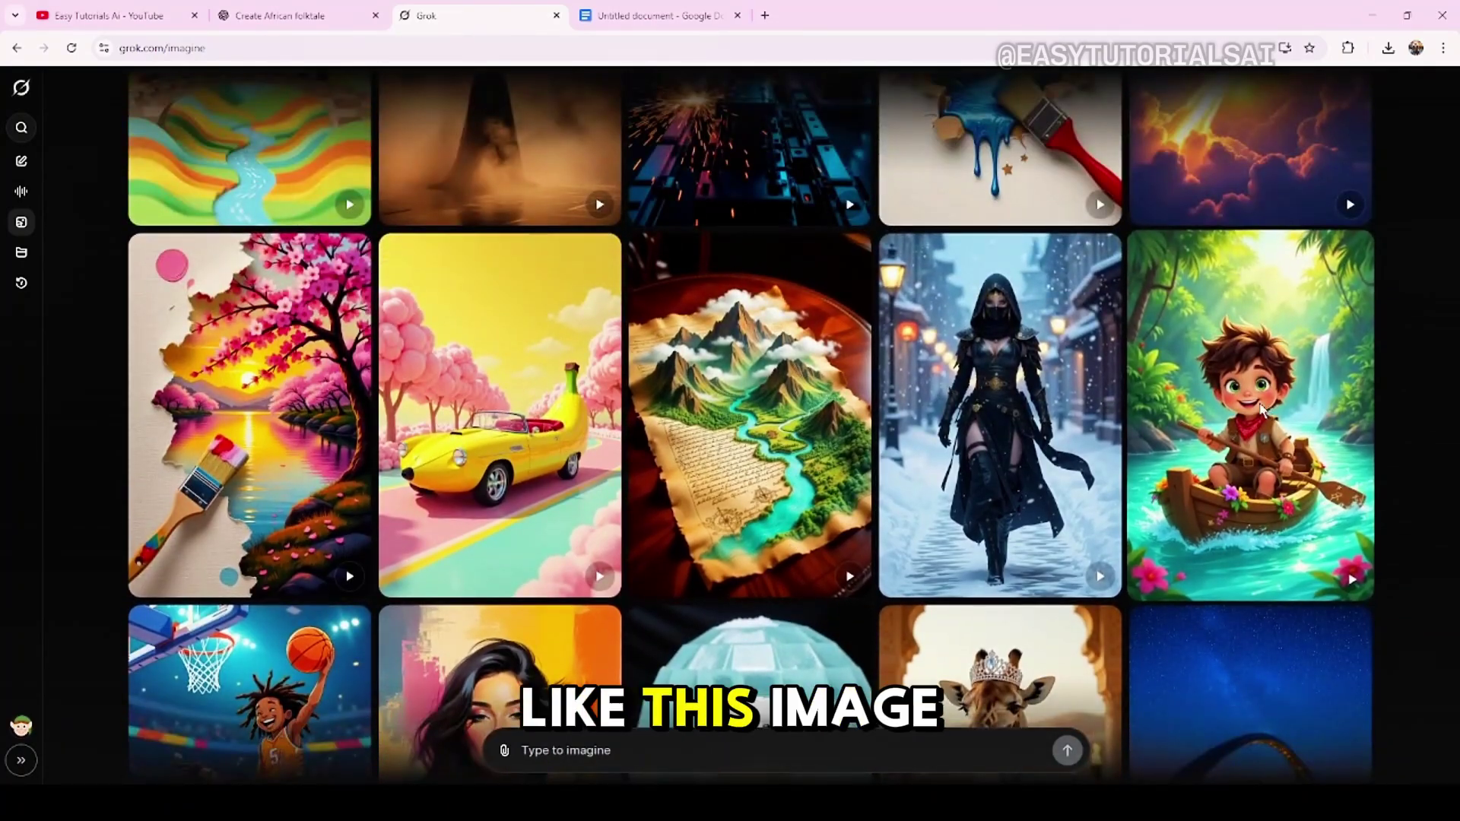
Play the boy-in-a-boat video post, then go back to the Imagine gallery.
left_click(1261, 409)
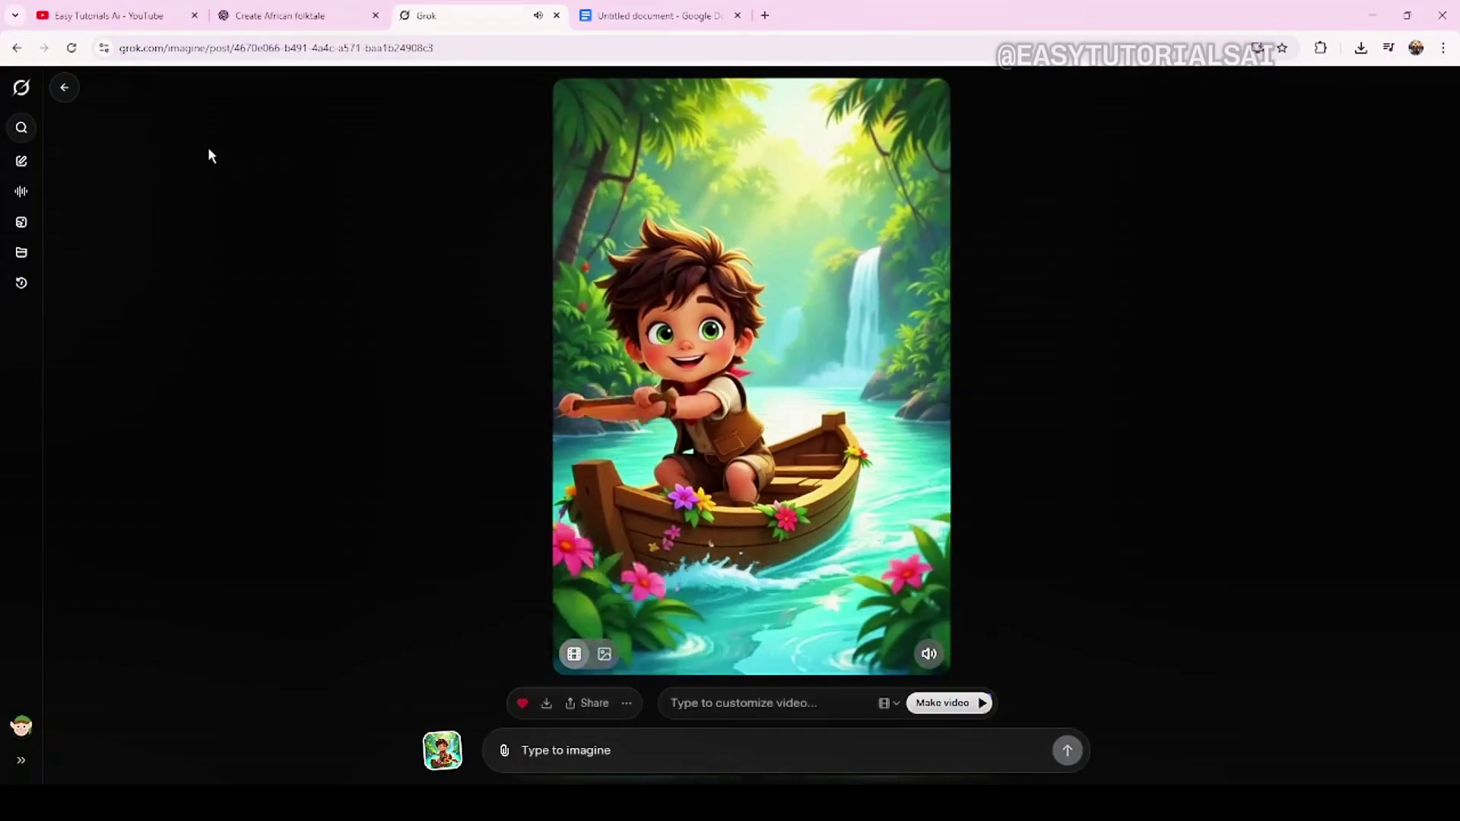
left_click(65, 87)
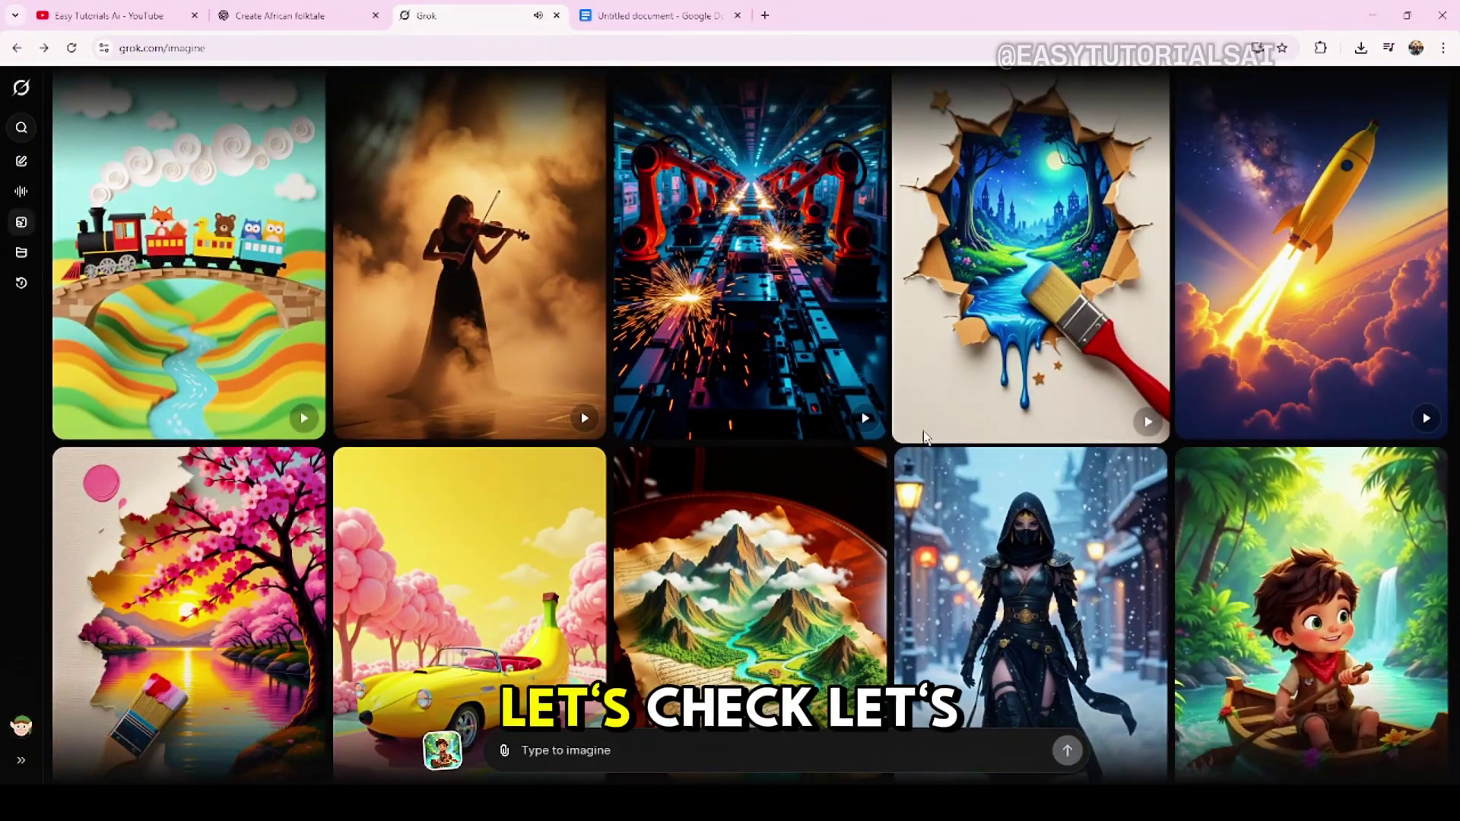
scroll(922, 446, "down", 1)
scroll(919, 460, "down", 1)
scroll(913, 452, "down", 1)
scroll(914, 452, "down", 1)
scroll(914, 452, "down", 1)
scroll(913, 452, "down", 1)
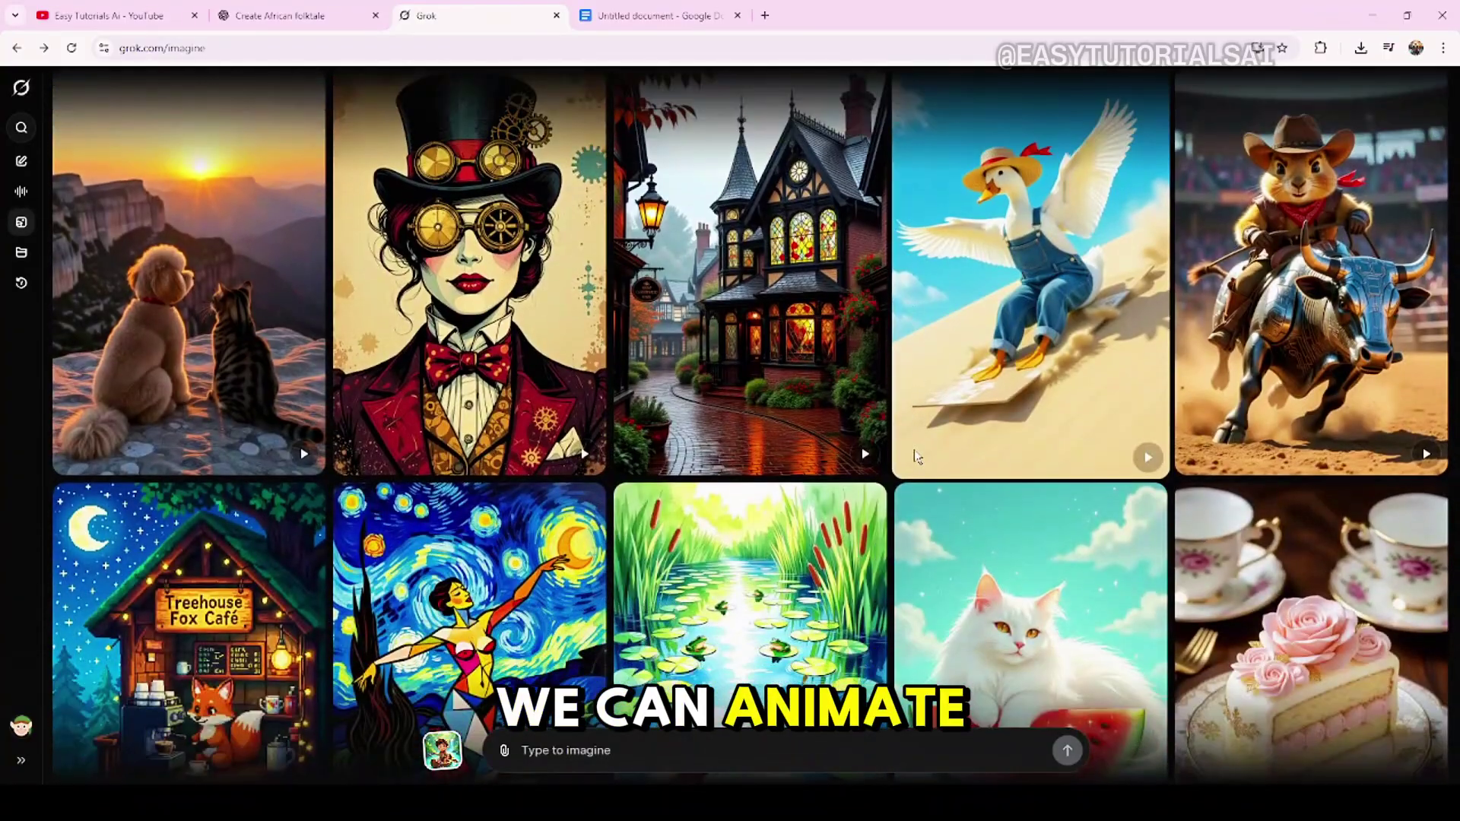
scroll(914, 456, "down", 2)
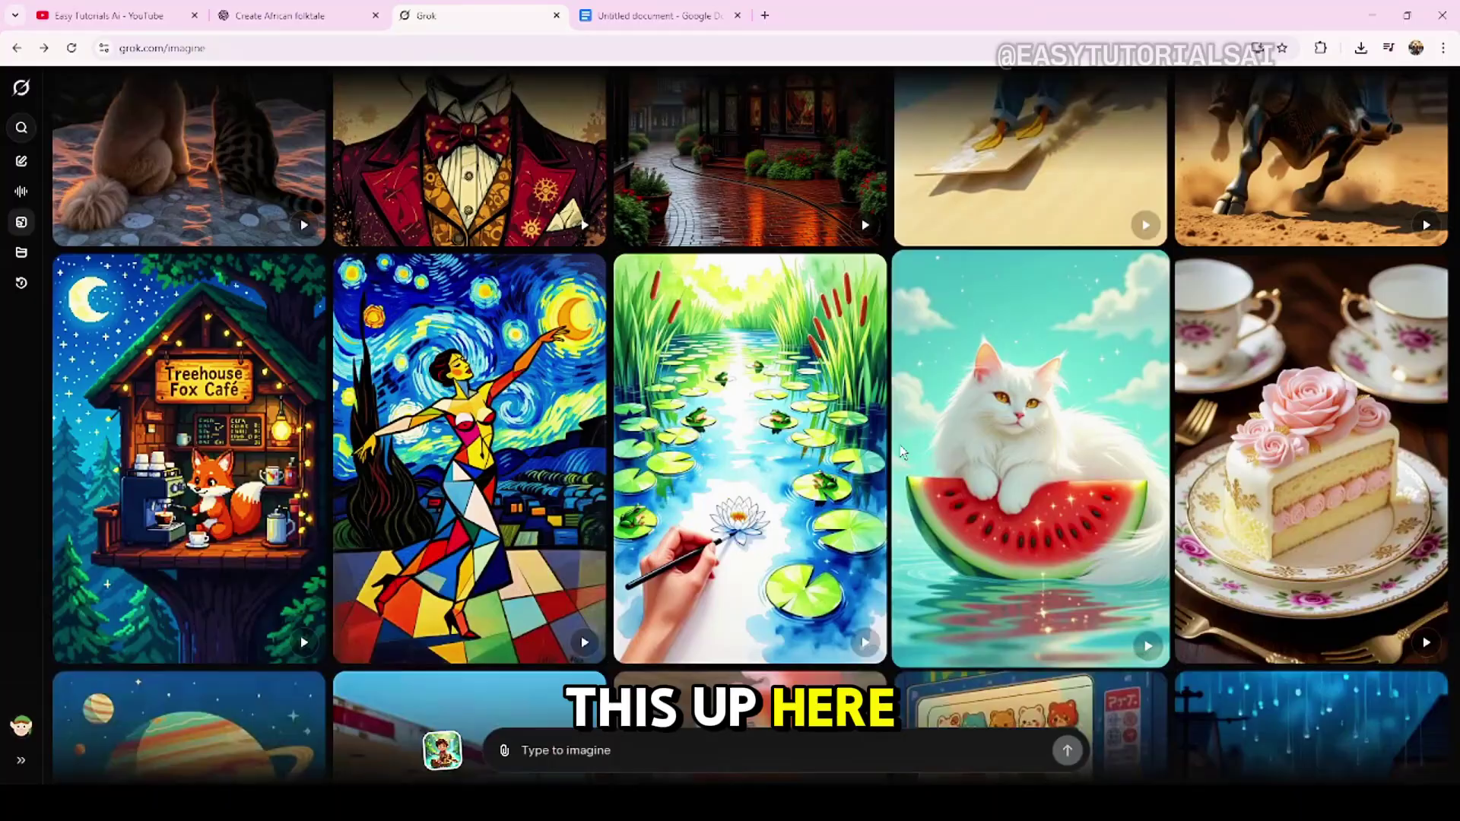
scroll(901, 452, "down", 1)
scroll(901, 452, "down", 1)
scroll(899, 453, "down", 2)
scroll(898, 453, "down", 1)
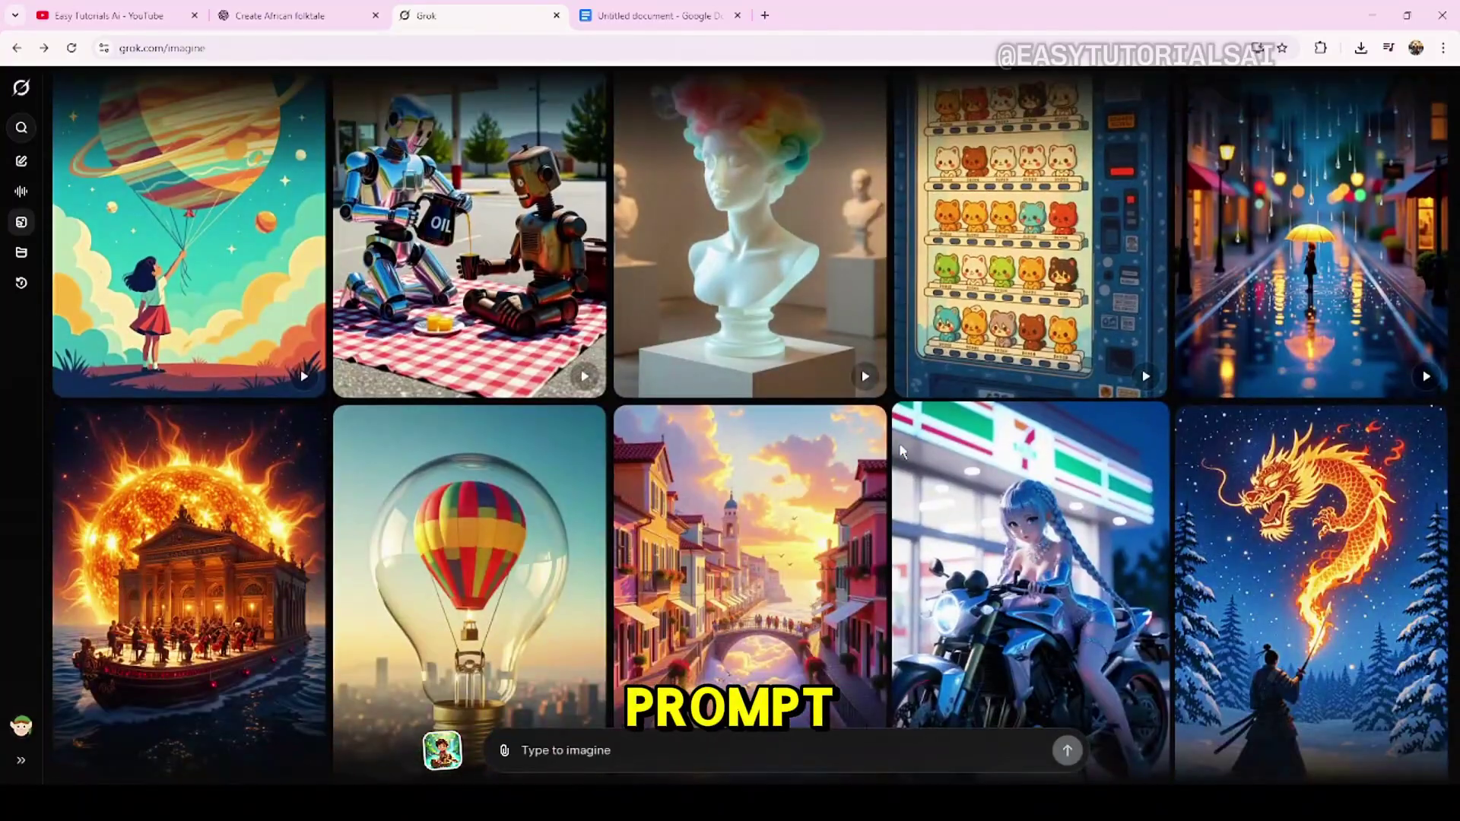
scroll(899, 452, "down", 1)
scroll(900, 452, "down", 1)
scroll(900, 451, "down", 1)
scroll(902, 451, "down", 1)
scroll(900, 452, "down", 1)
scroll(899, 452, "down", 2)
scroll(900, 451, "down", 2)
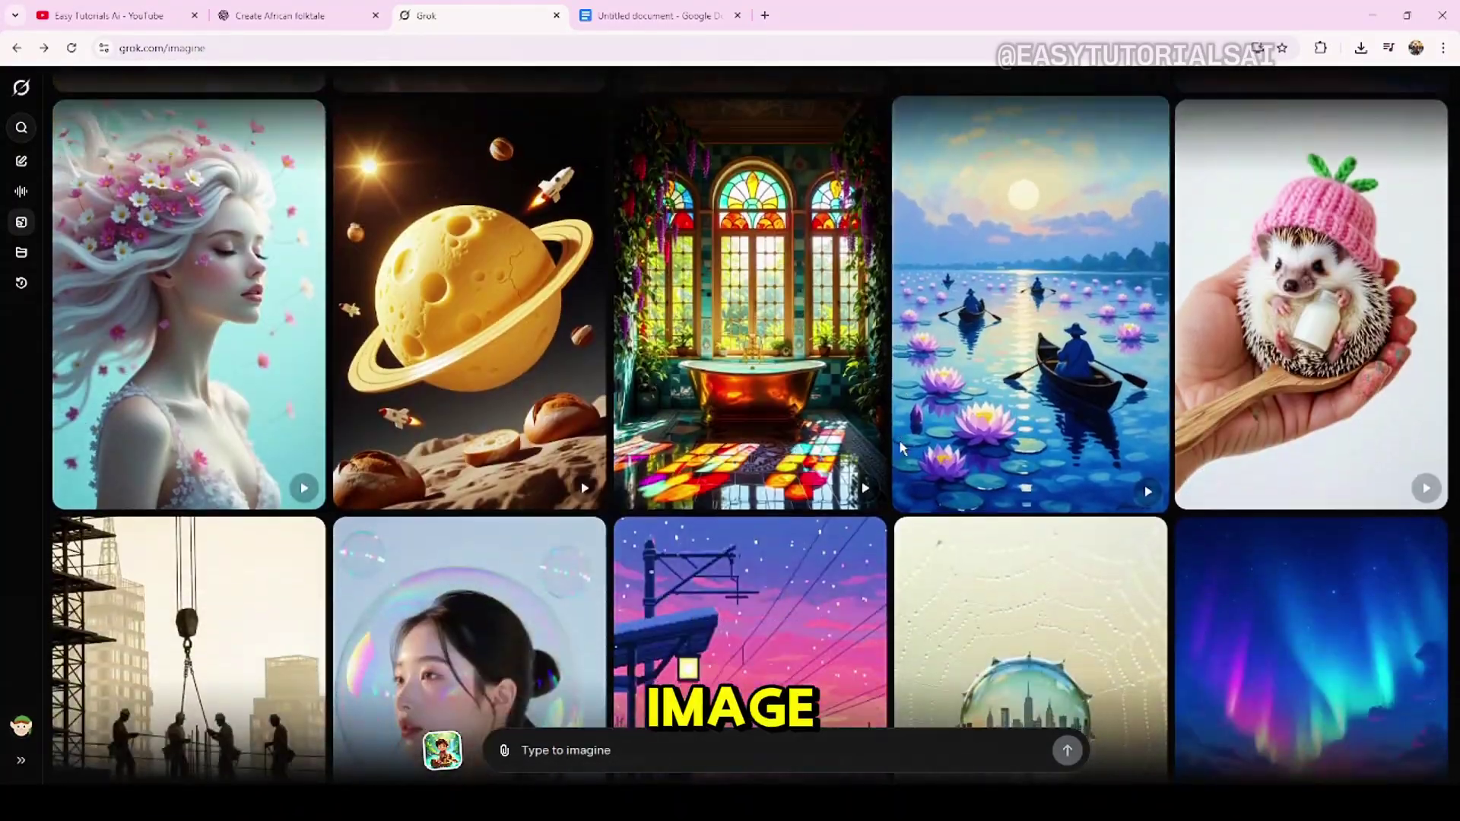
scroll(899, 439, "down", 3)
scroll(899, 439, "down", 2)
scroll(900, 448, "down", 2)
scroll(899, 449, "down", 2)
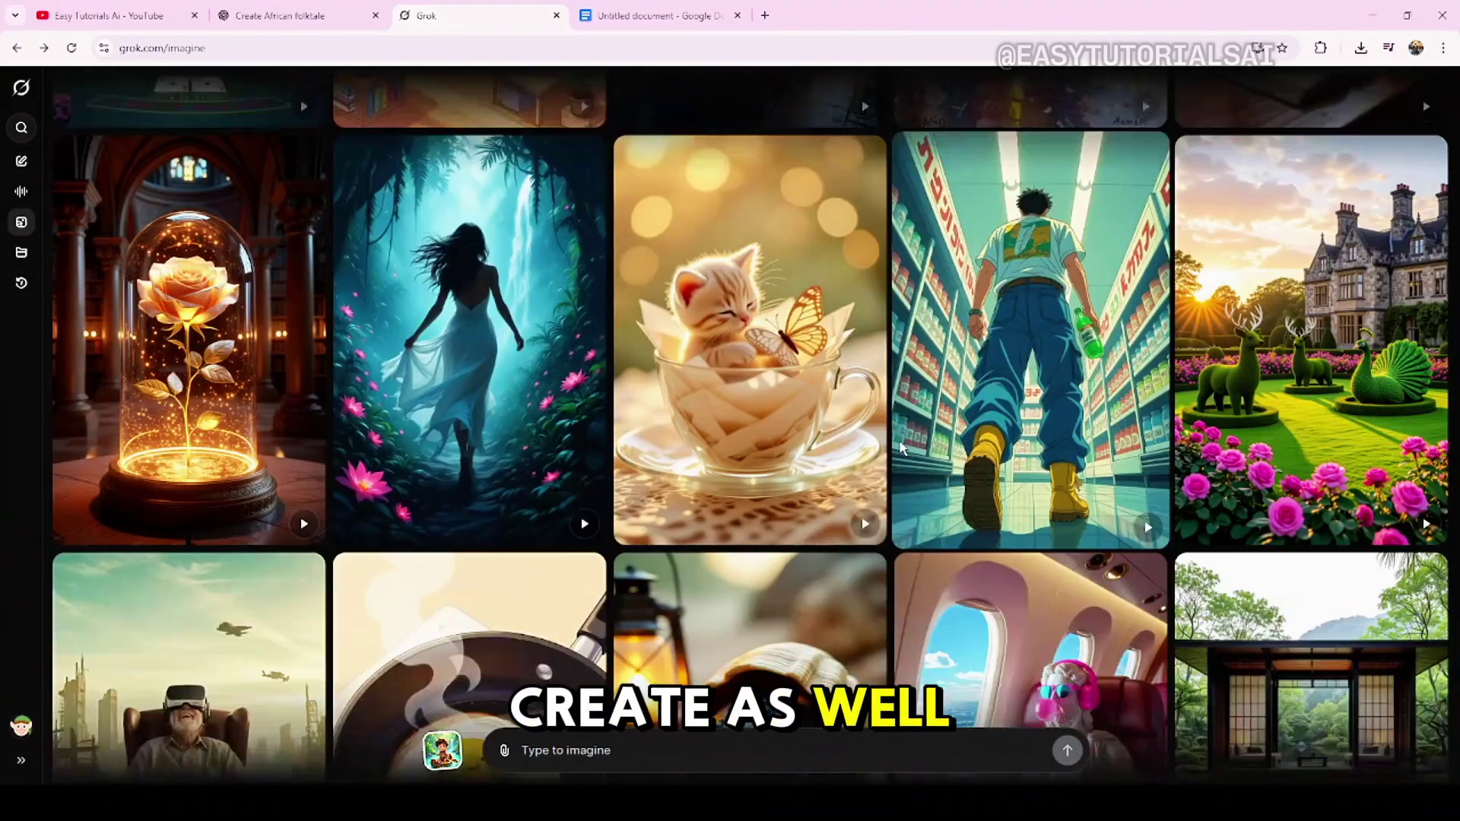
scroll(899, 446, "down", 1)
scroll(900, 446, "down", 1)
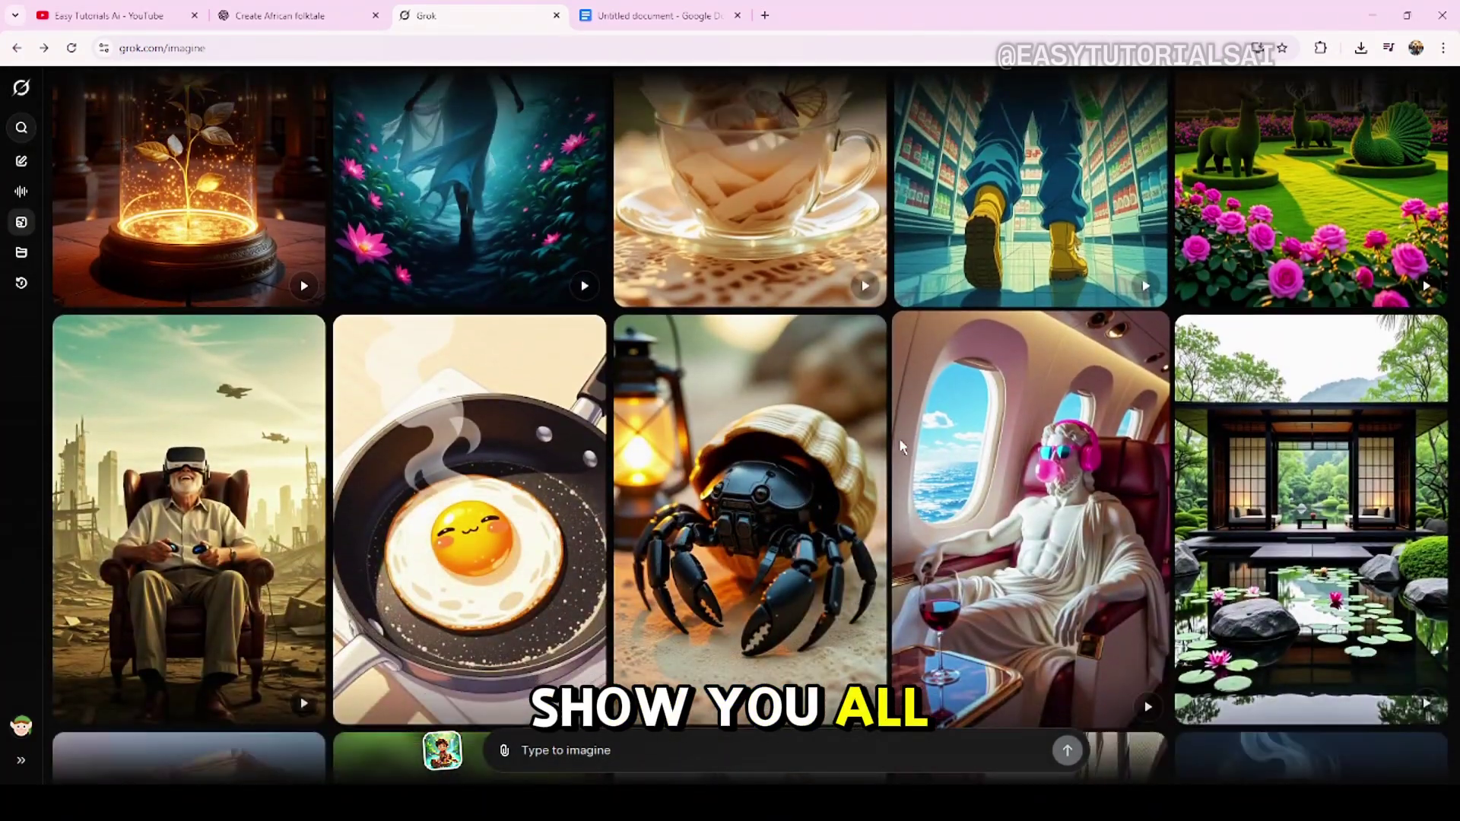
scroll(899, 445, "down", 1)
scroll(900, 443, "down", 2)
scroll(901, 443, "down", 3)
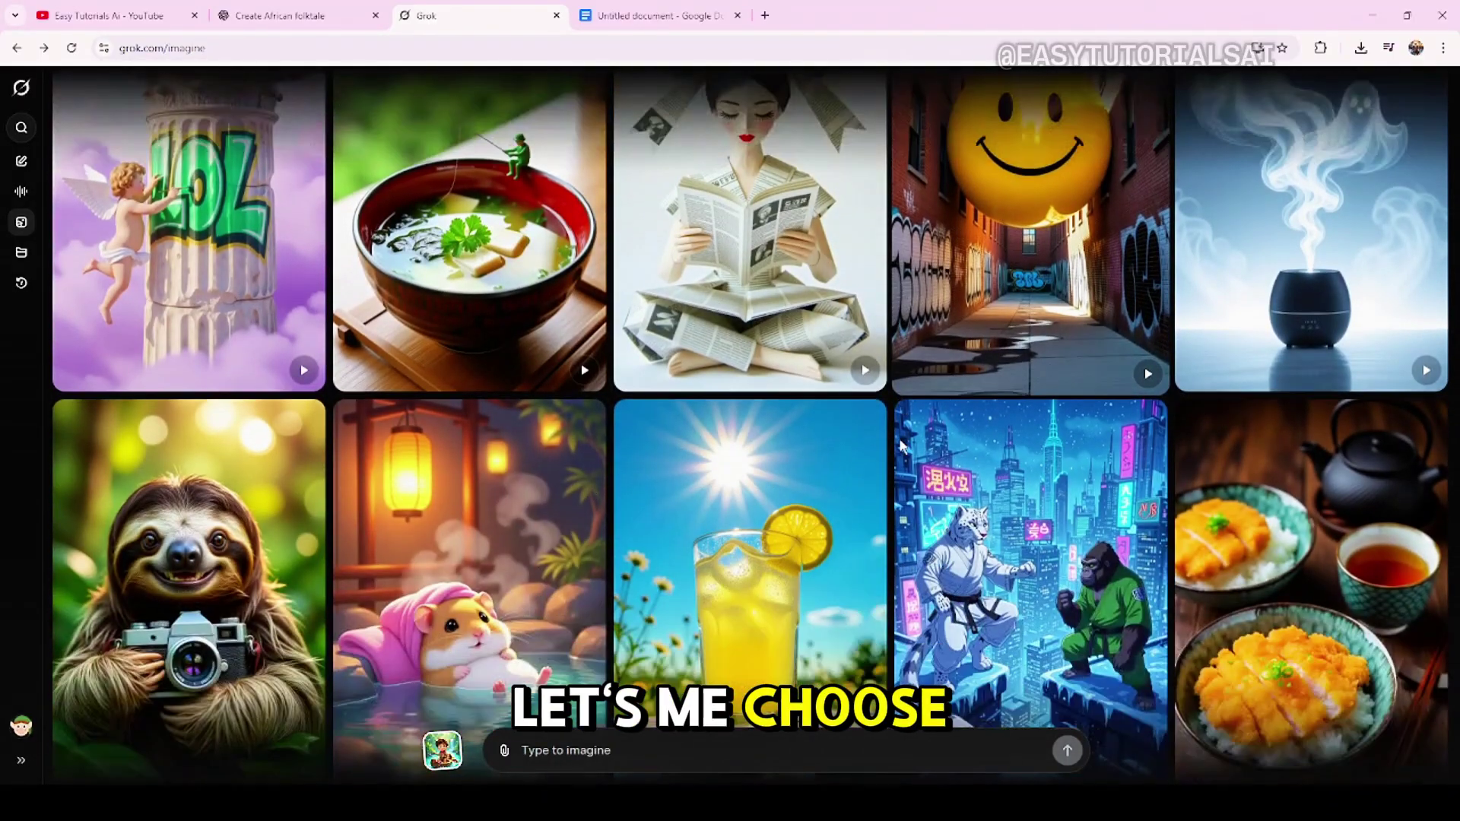
scroll(899, 438, "down", 2)
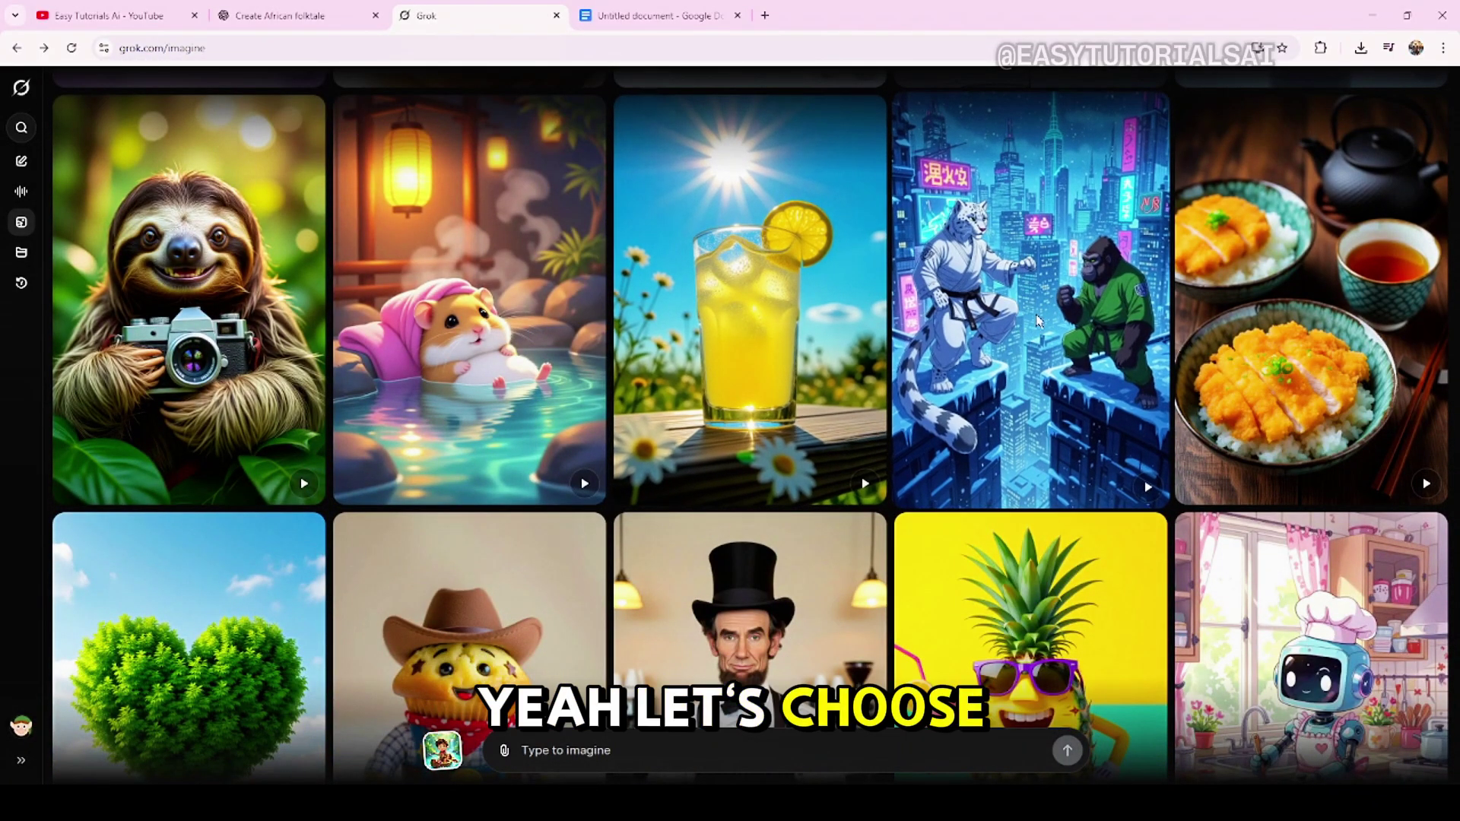
Open the tiger-and-gorilla video post and download the video to the computer.
left_click(1014, 306)
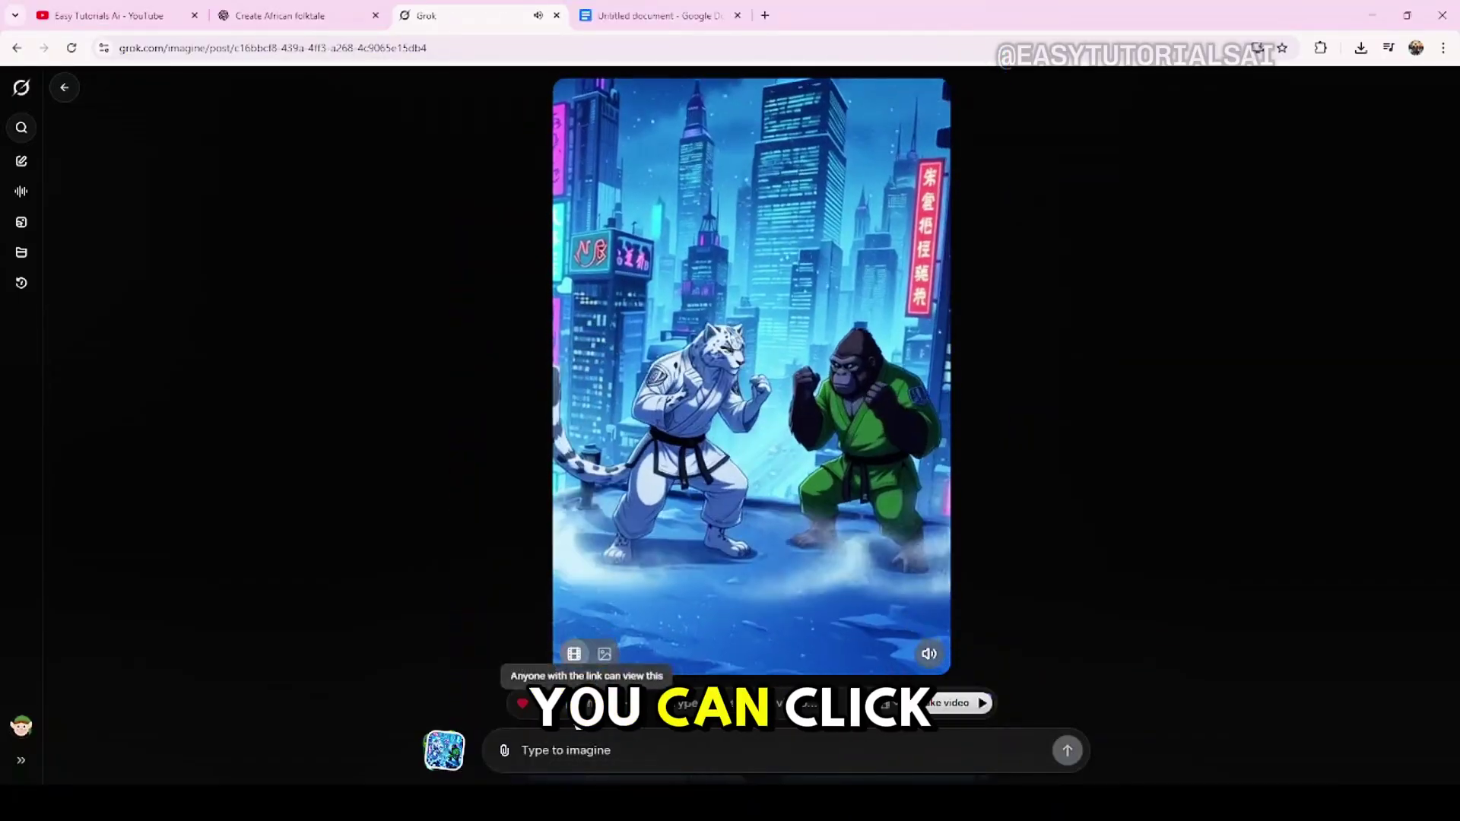
left_click(546, 654)
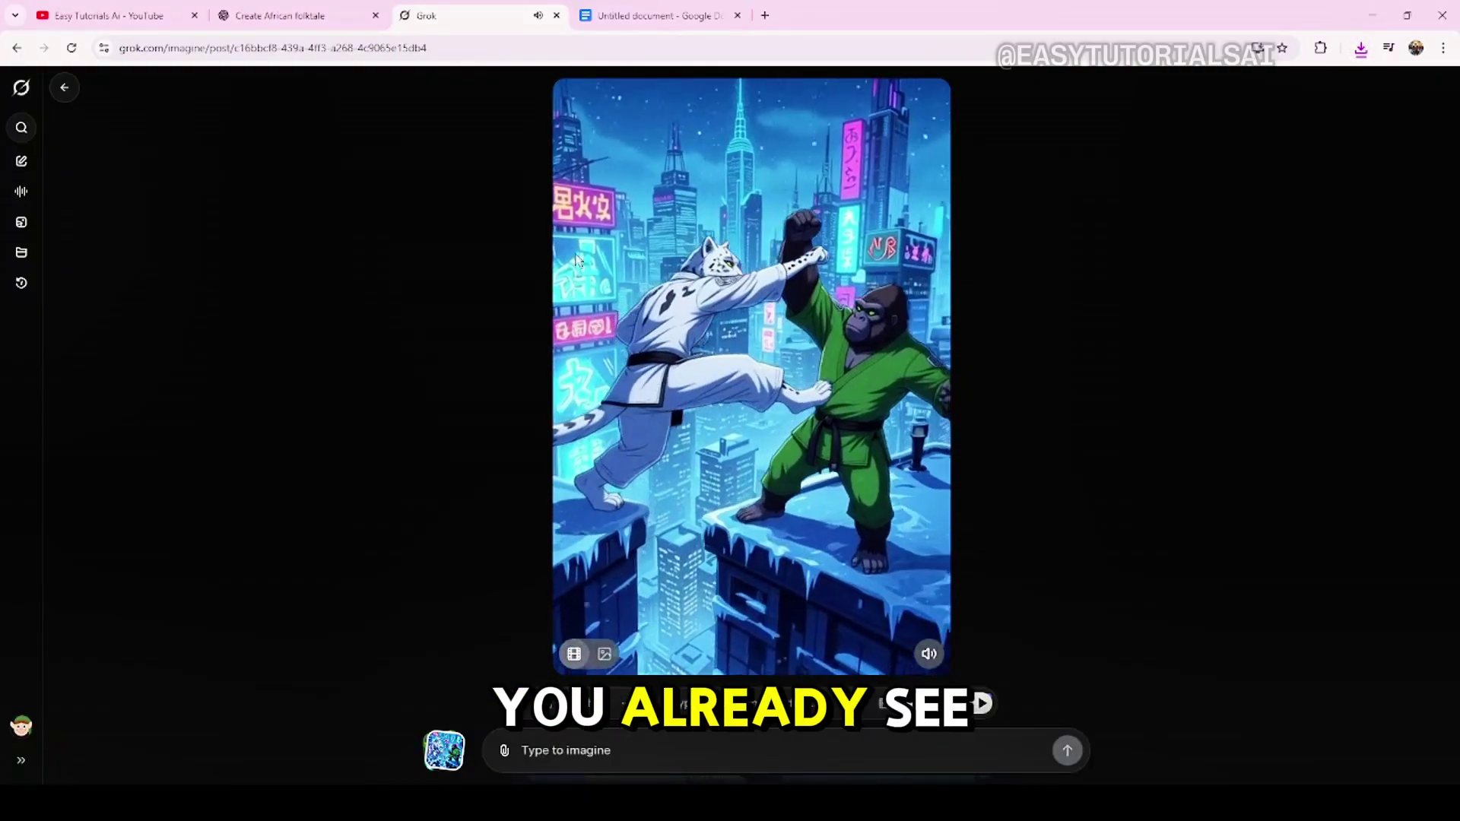
Copy the Yoruba drummer prompt from the Google Docs notes and return to the Grok post.
left_click(664, 16)
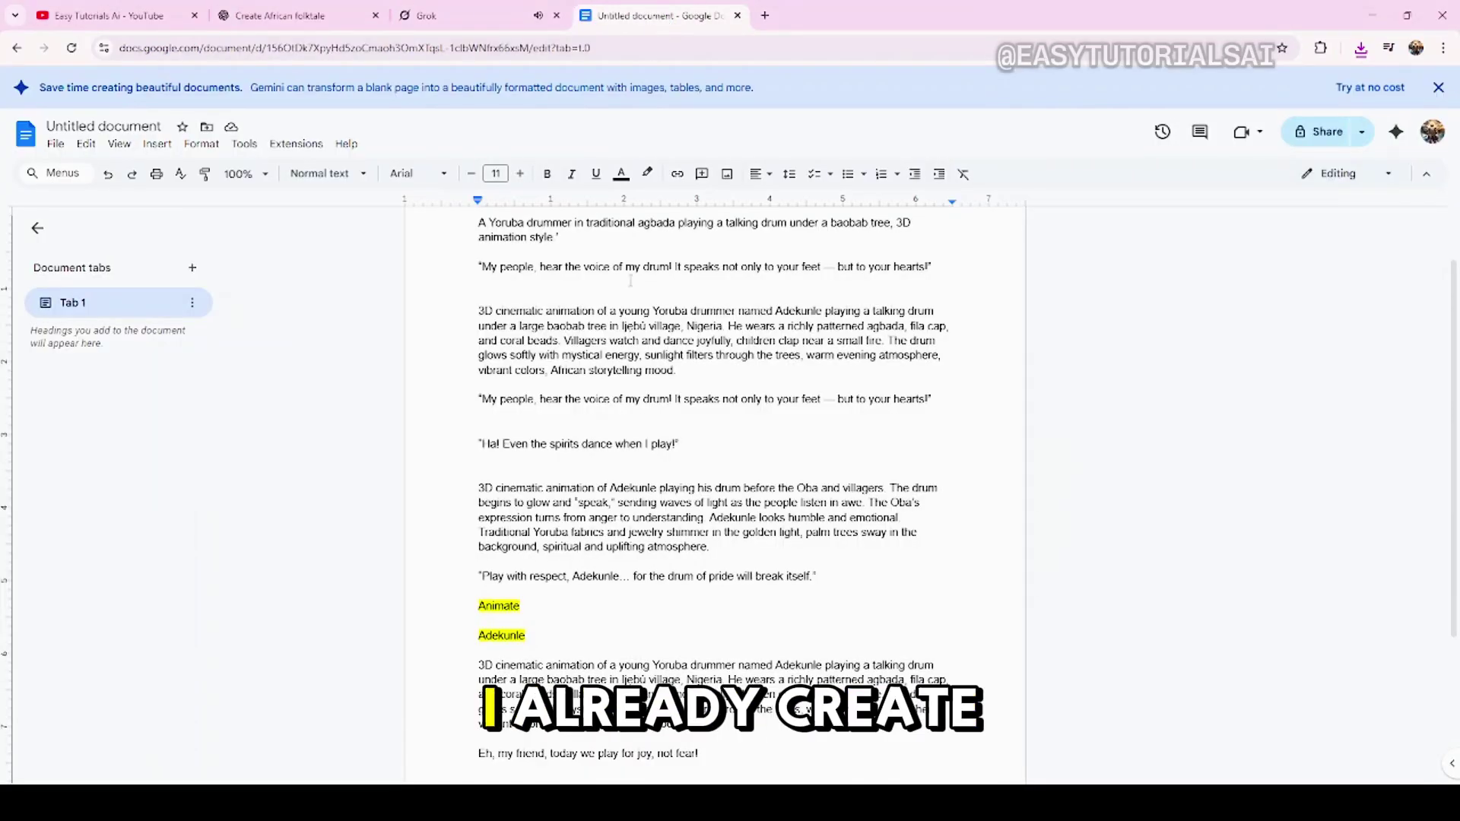
scroll(628, 455, "up", 2)
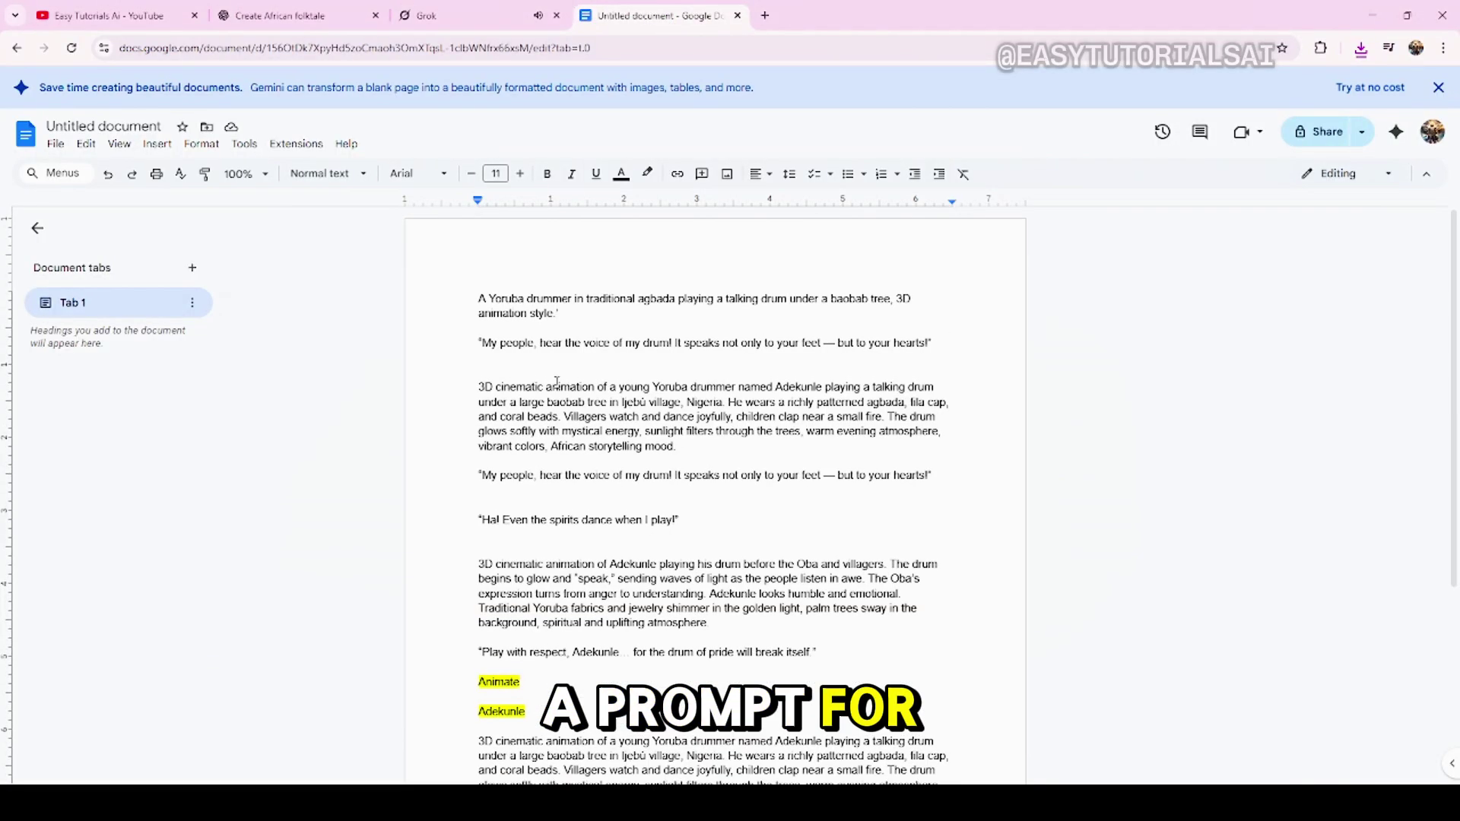
right_click(510, 300)
left_click(557, 339)
left_click(460, 17)
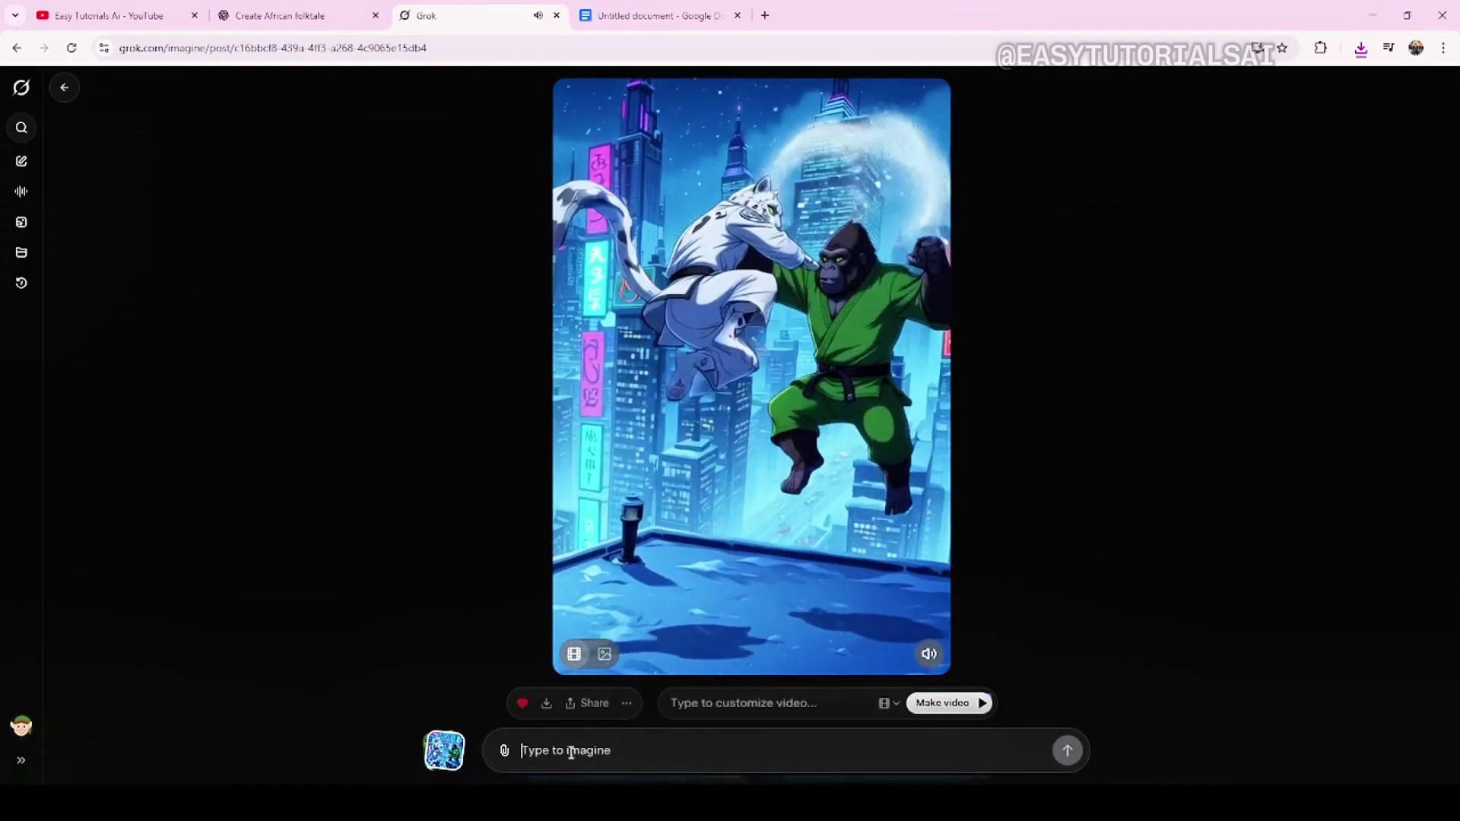
Submit the pasted Yoruba drummer prompt and pick the blue-robed drummer from the results.
key("ctrl+v")
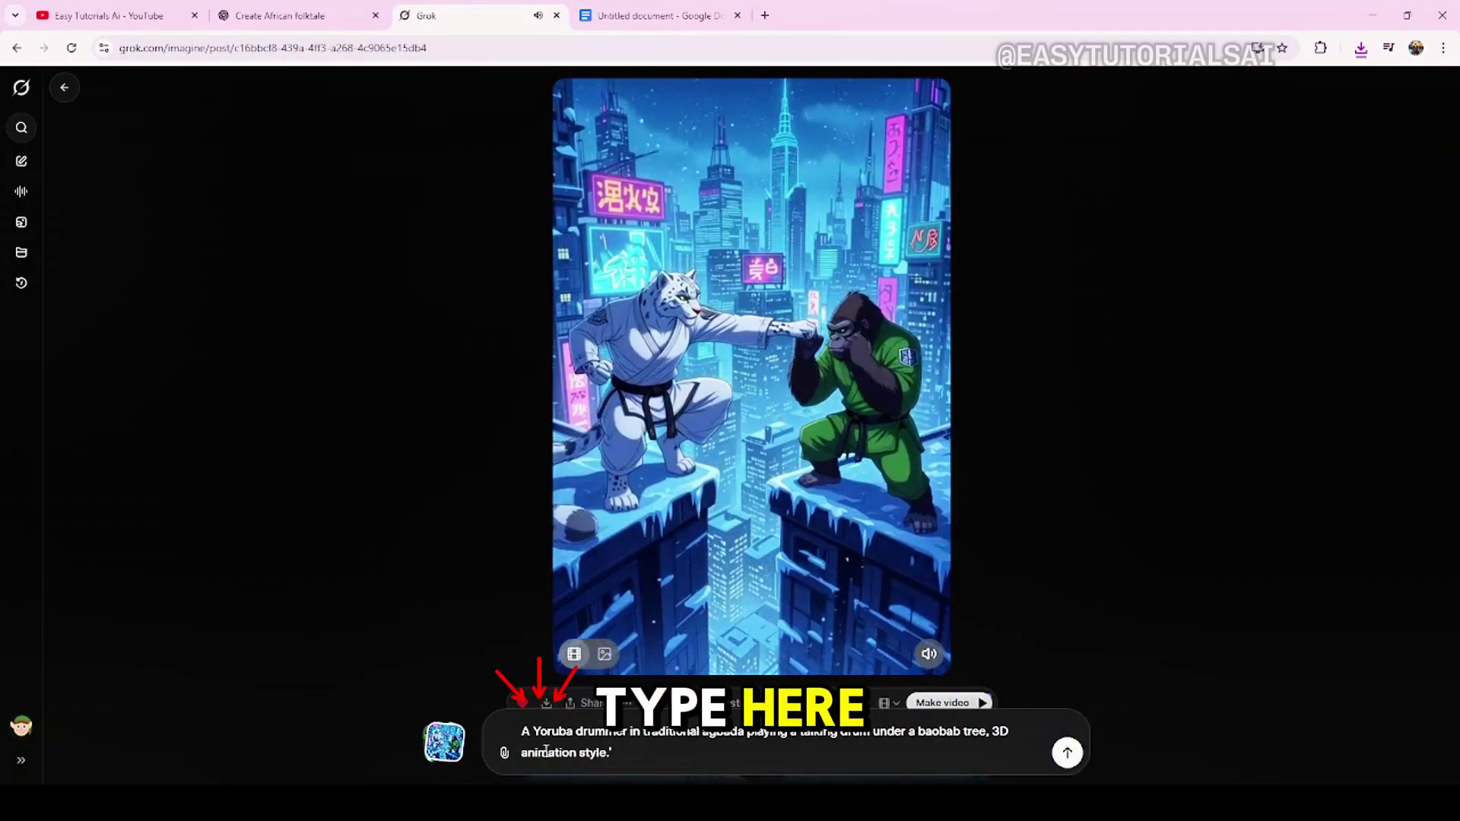
left_click(1067, 752)
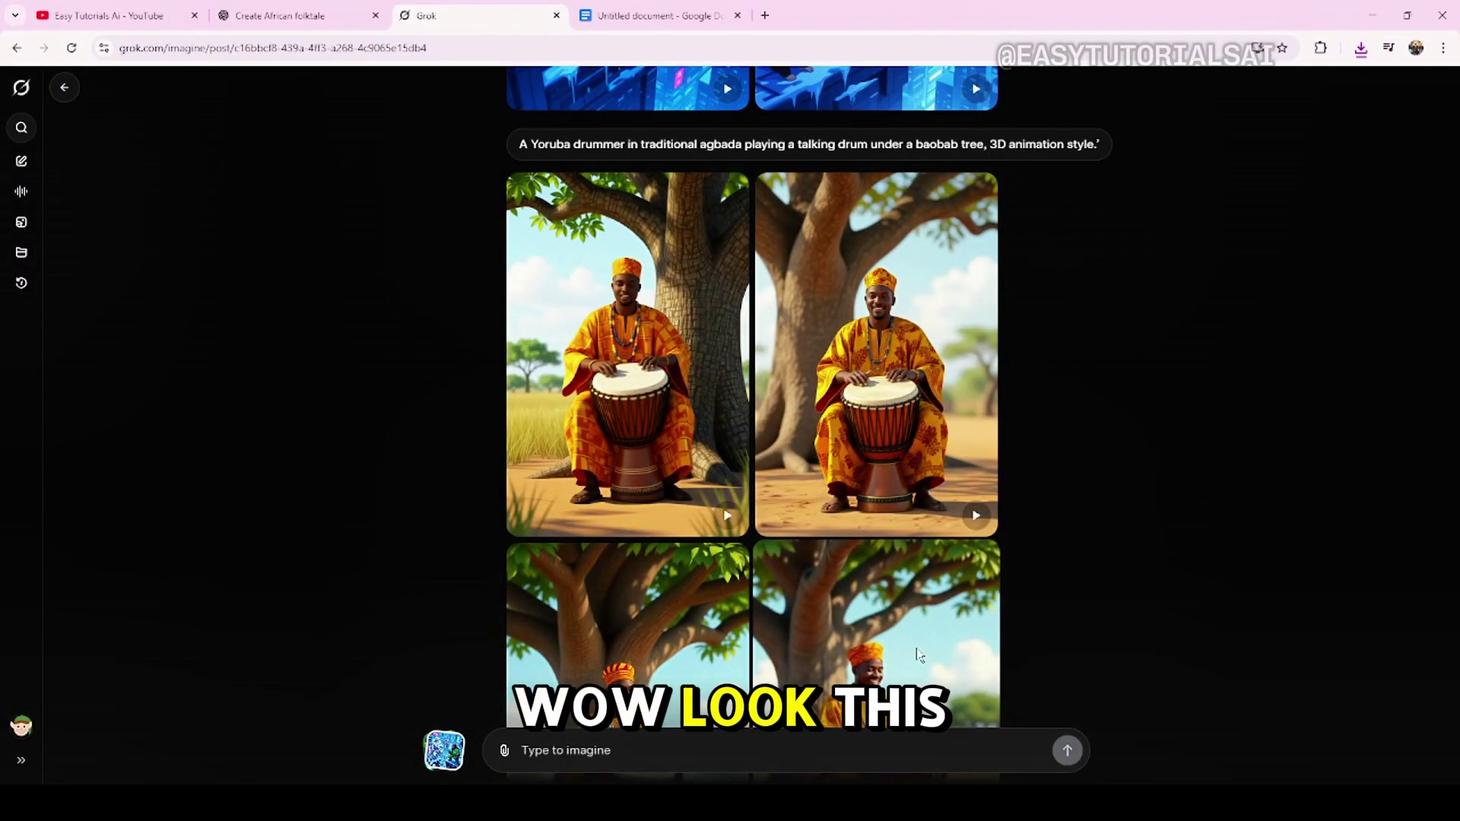
scroll(915, 652, "down", 2)
scroll(915, 652, "down", 1)
scroll(915, 653, "down", 2)
scroll(915, 653, "down", 2)
scroll(916, 652, "down", 2)
scroll(916, 650, "down", 1)
scroll(914, 647, "down", 2)
scroll(913, 644, "down", 3)
scroll(913, 639, "down", 2)
scroll(912, 635, "down", 2)
scroll(912, 636, "down", 1)
scroll(899, 633, "down", 2)
scroll(858, 610, "down", 1)
scroll(850, 618, "down", 2)
scroll(842, 628, "down", 2)
scroll(833, 639, "down", 2)
scroll(834, 640, "down", 1)
scroll(835, 639, "down", 2)
scroll(835, 640, "down", 2)
scroll(838, 641, "down", 2)
scroll(833, 639, "down", 1)
scroll(833, 639, "down", 1)
scroll(833, 639, "down", 2)
scroll(833, 639, "down", 2)
scroll(833, 639, "down", 1)
scroll(834, 639, "down", 1)
scroll(834, 640, "down", 2)
scroll(833, 639, "down", 1)
scroll(832, 639, "down", 2)
scroll(833, 640, "down", 1)
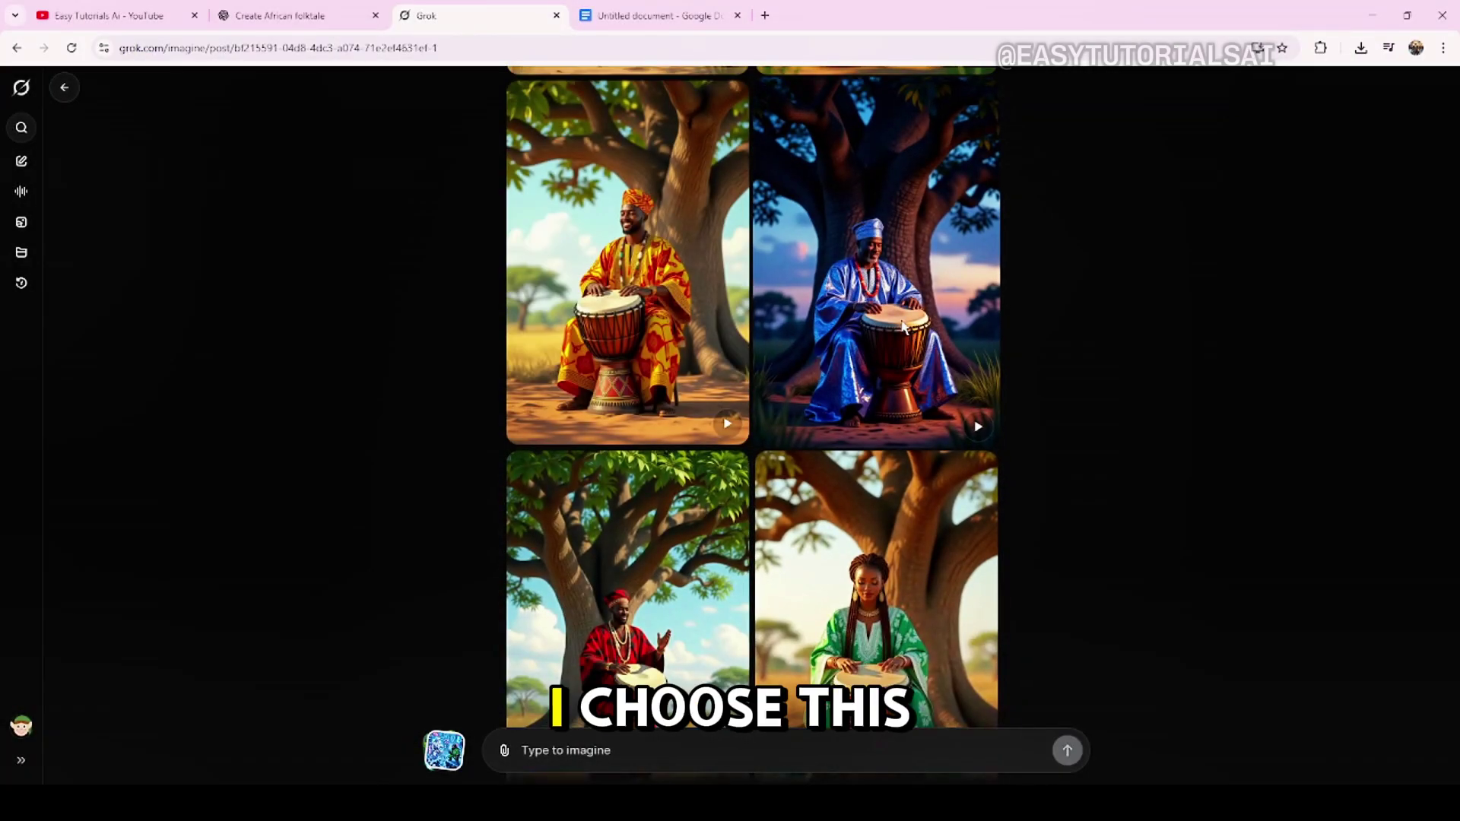
left_click(904, 327)
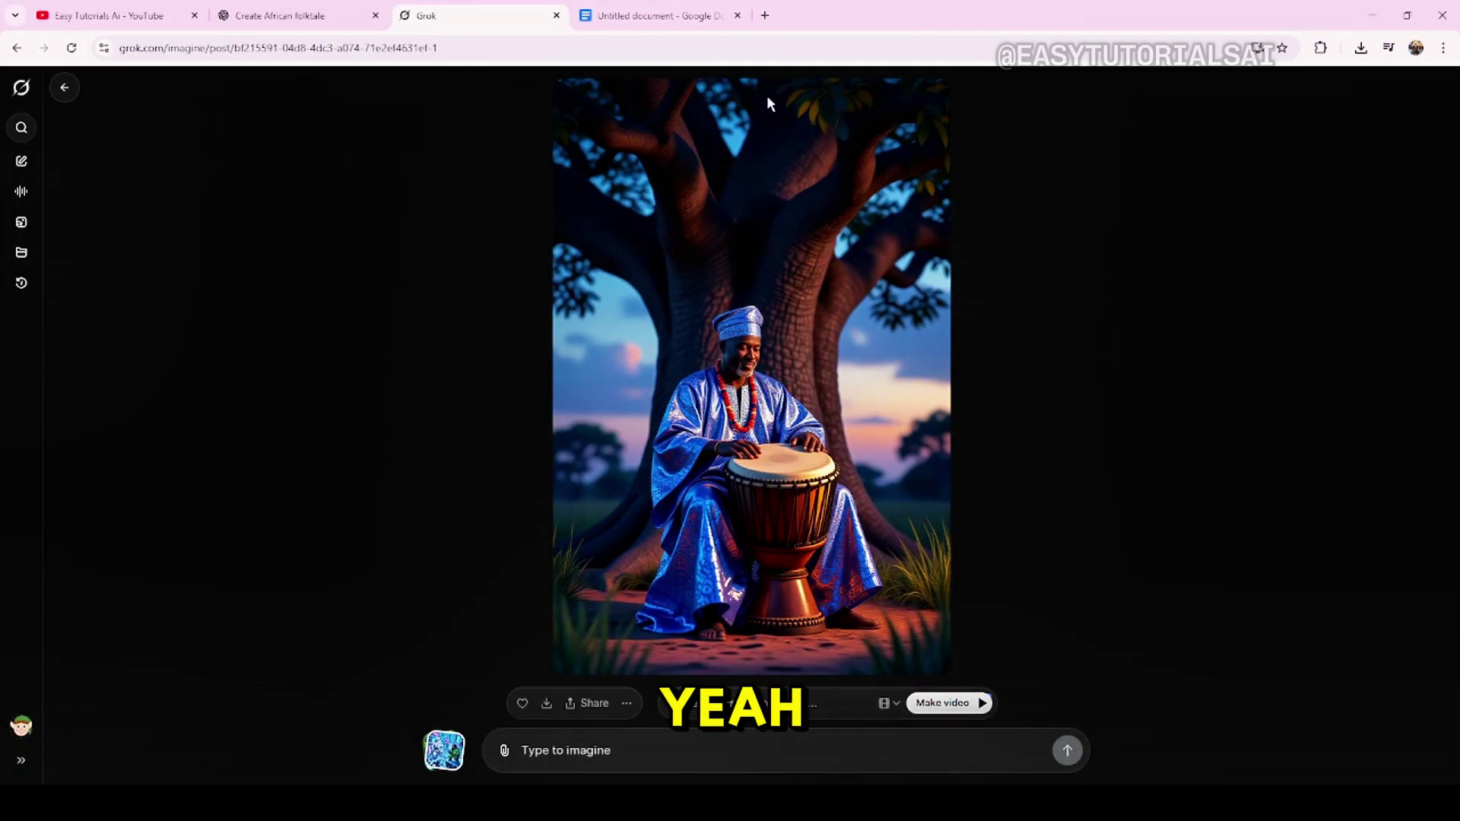
Copy the first drummer prompt with its dialogue line from Docs and return to the drummer image.
left_click(686, 24)
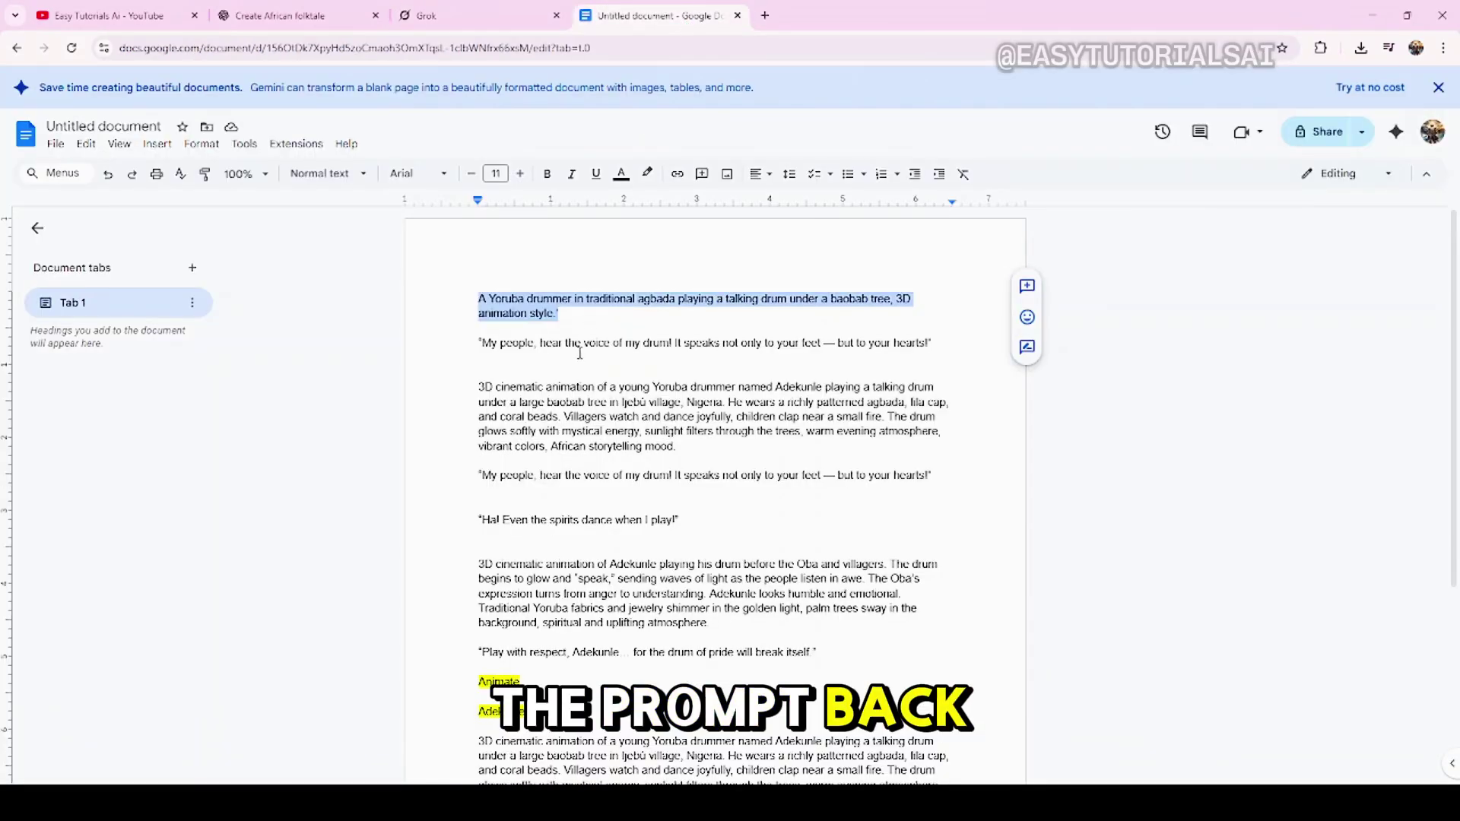
left_click(517, 314)
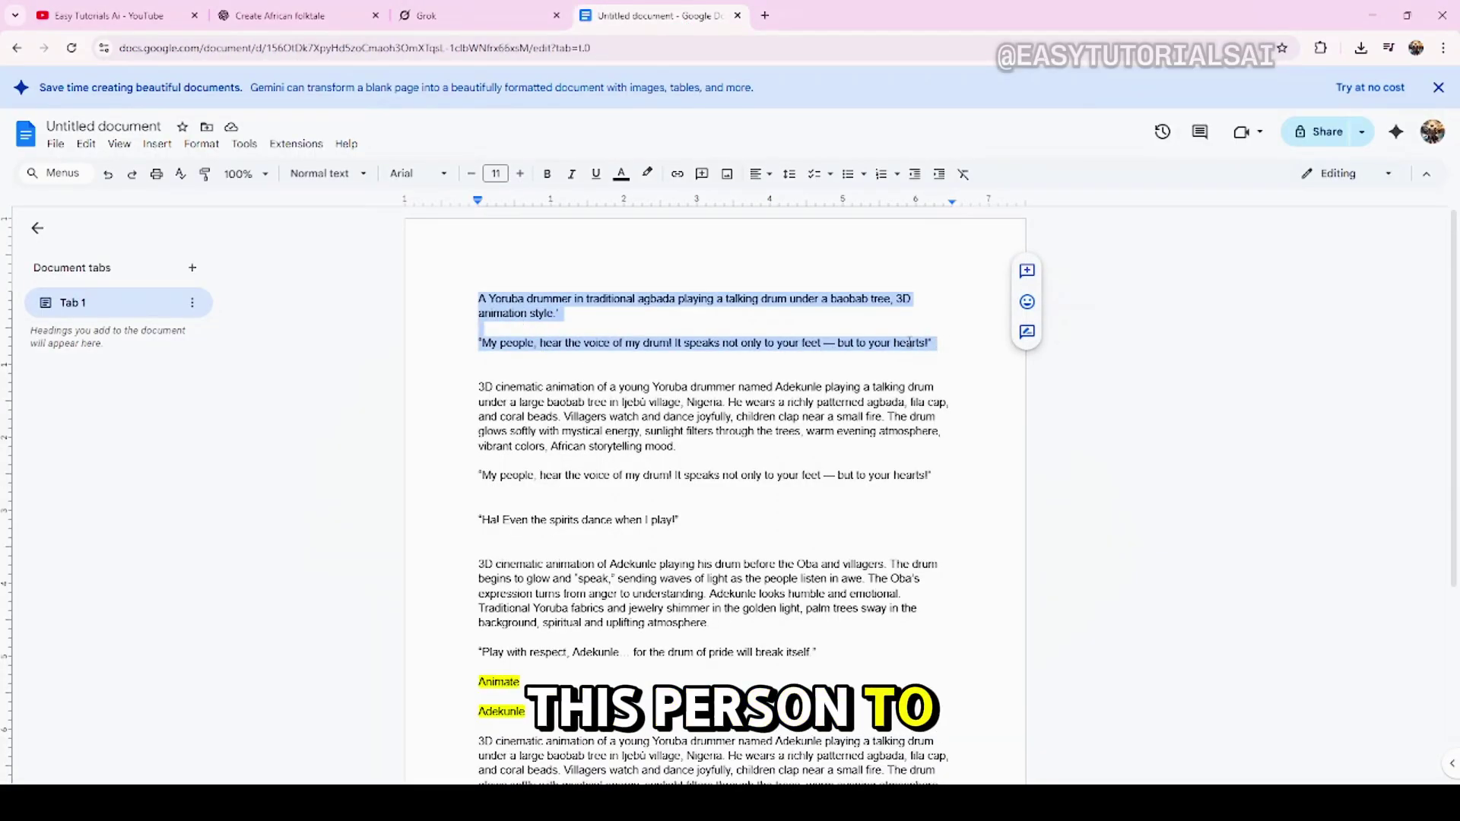
right_click(913, 345)
left_click(949, 383)
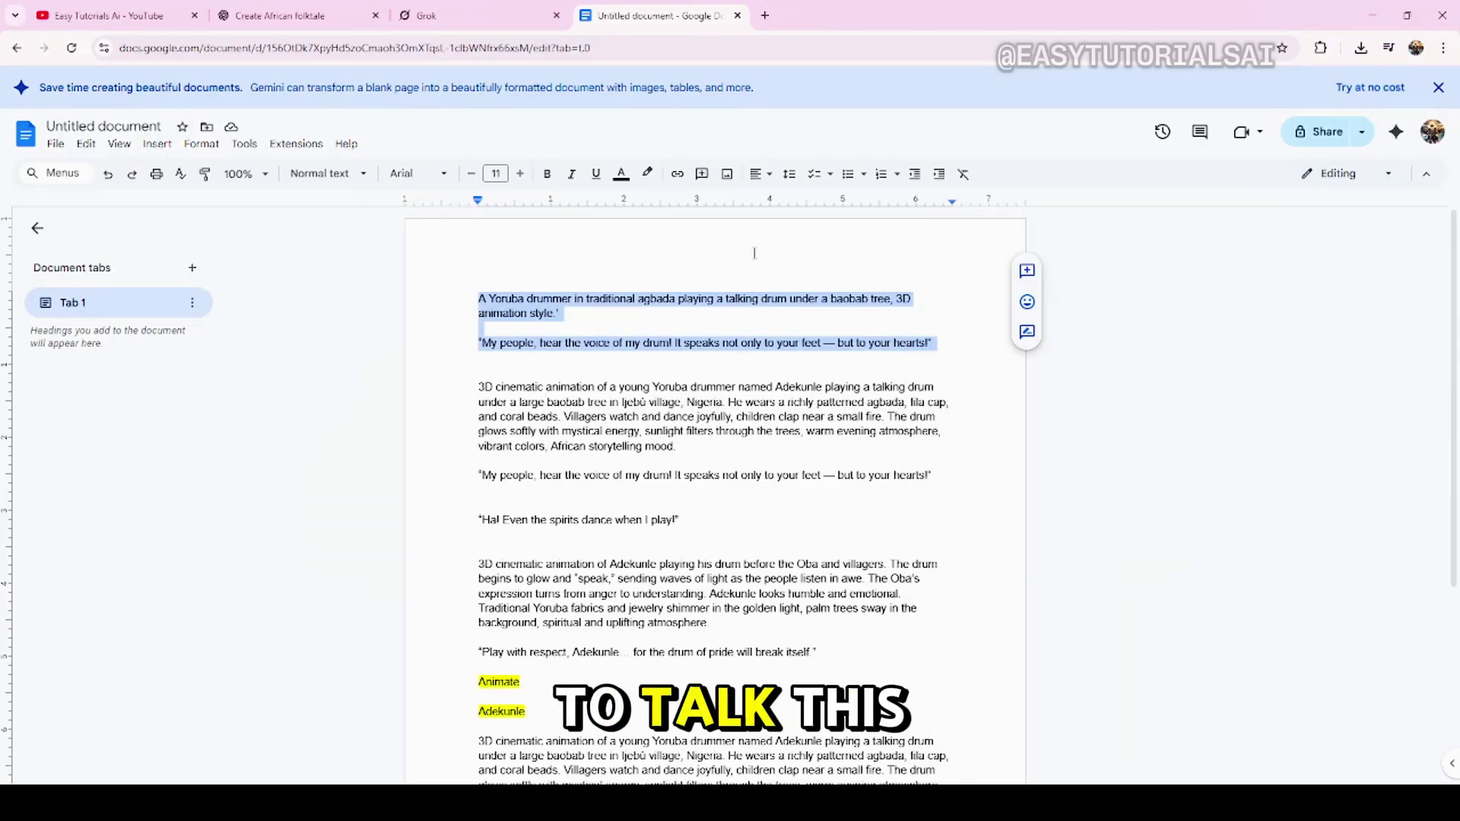
left_click(471, 22)
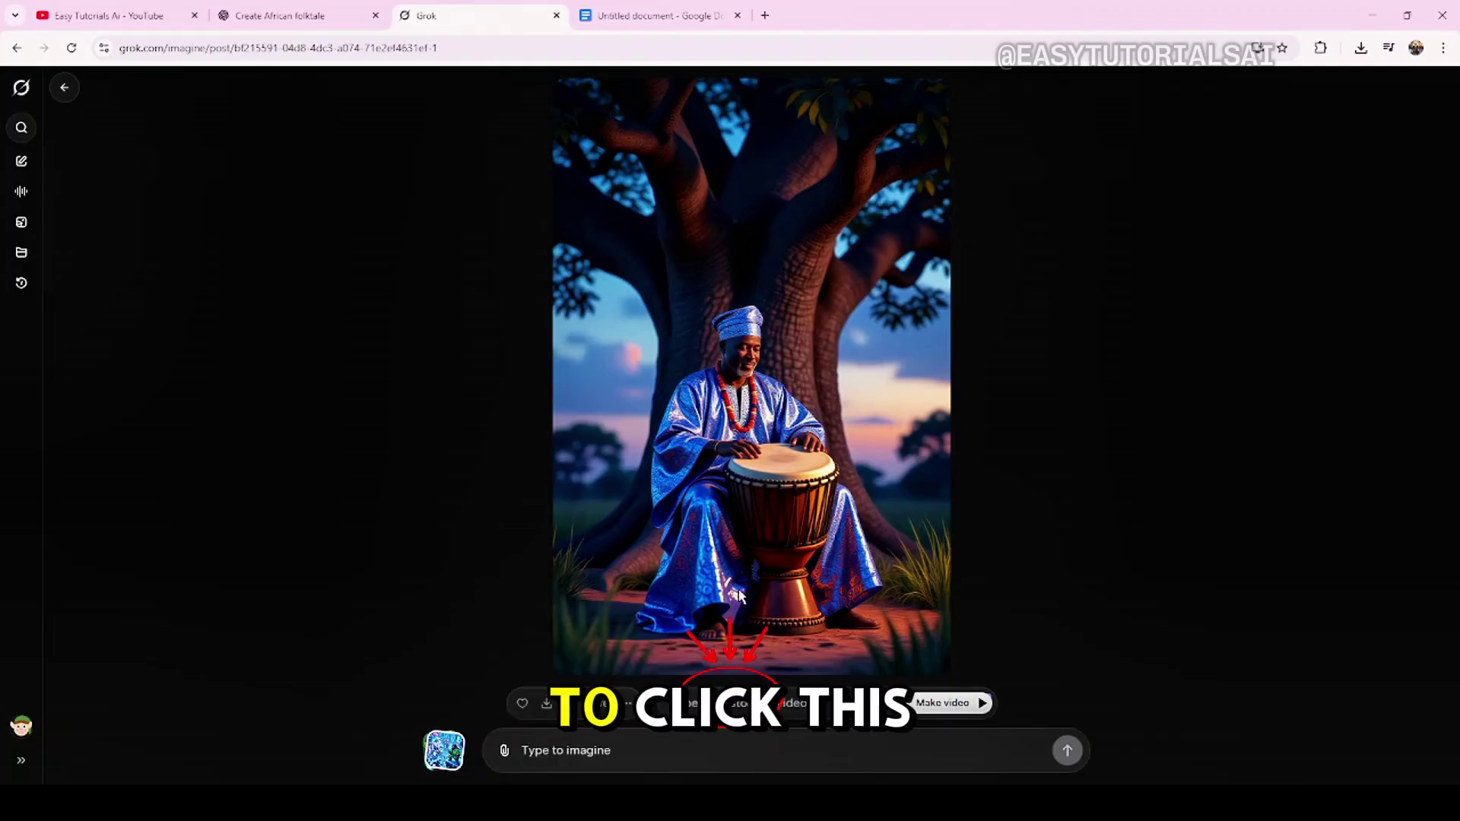
Animate the drummer image with the pasted prompt and download the finished video.
left_click(735, 703)
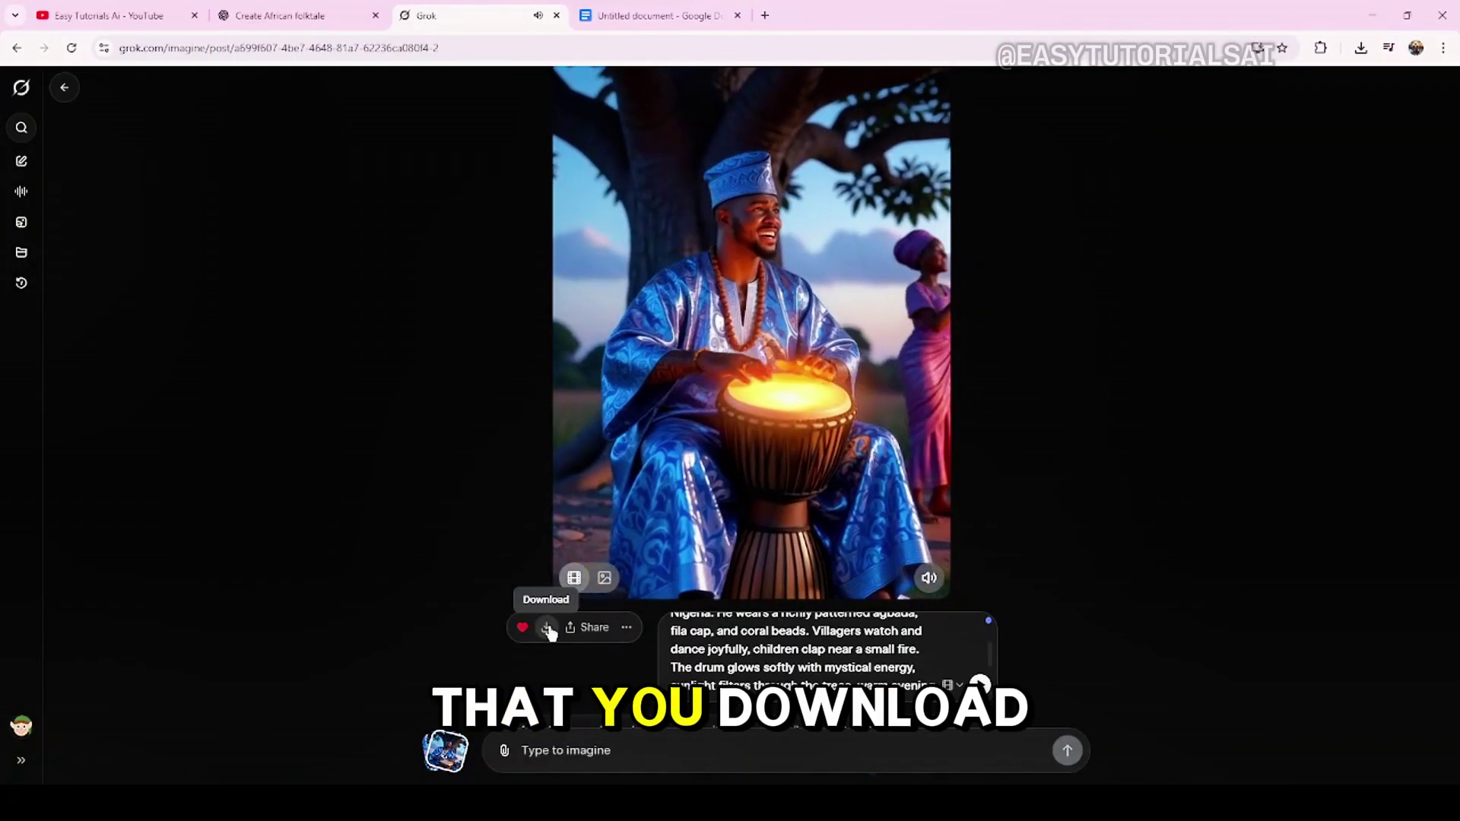
left_click(546, 628)
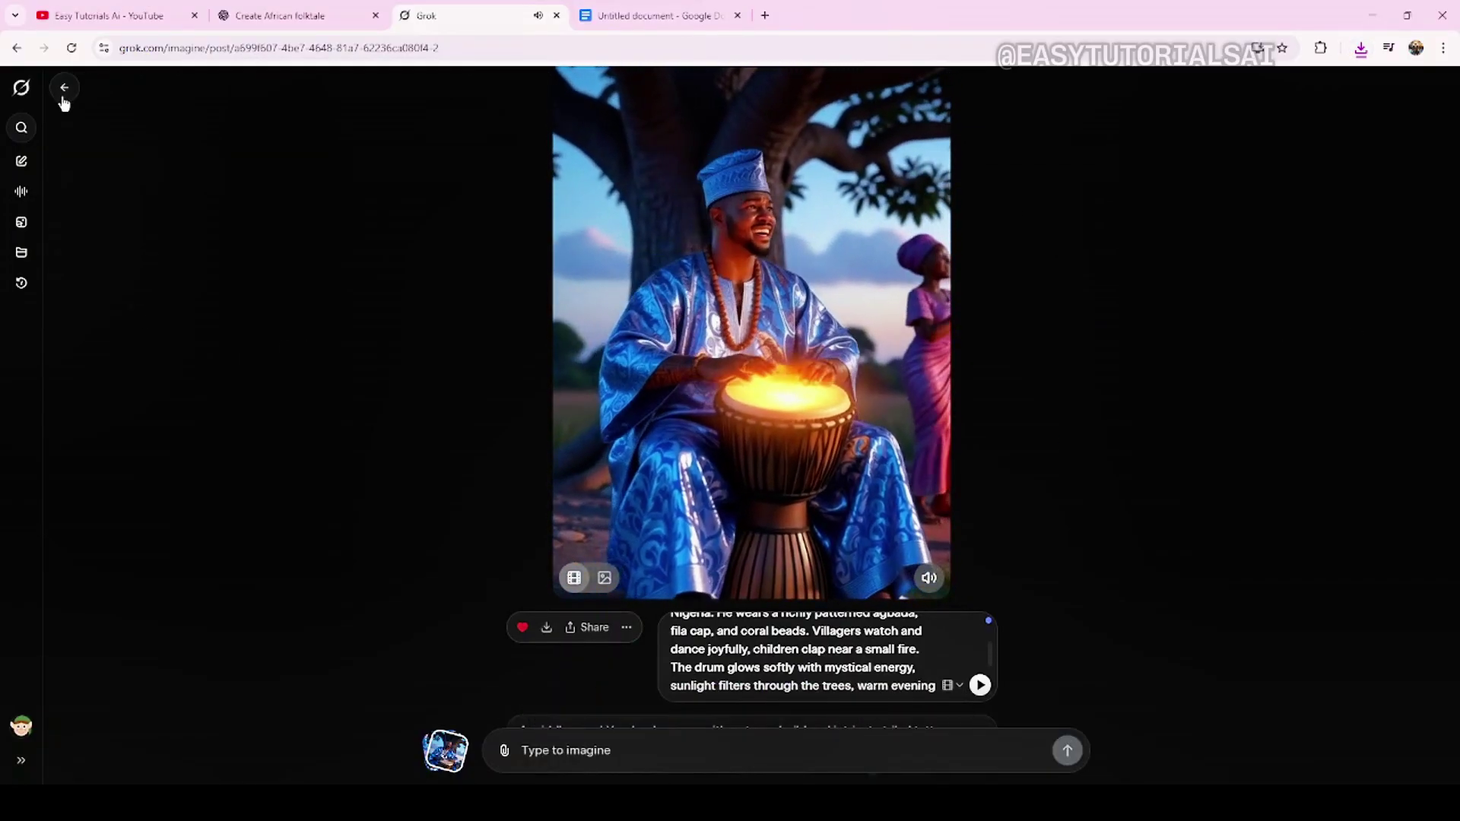
Go back from the drummer video to the grok.com/imagine gallery.
left_click(63, 88)
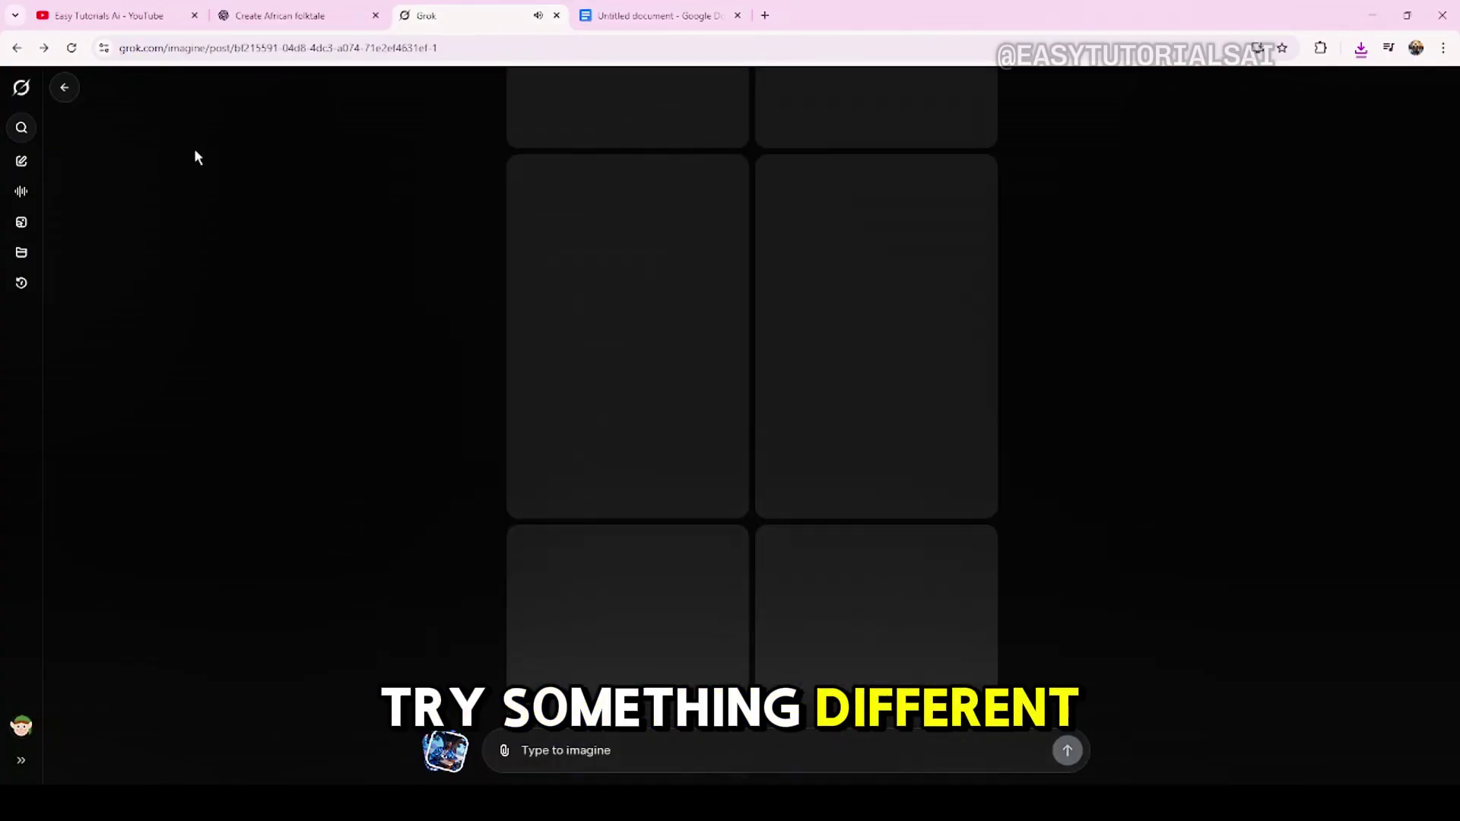
scroll(228, 236, "up", 2)
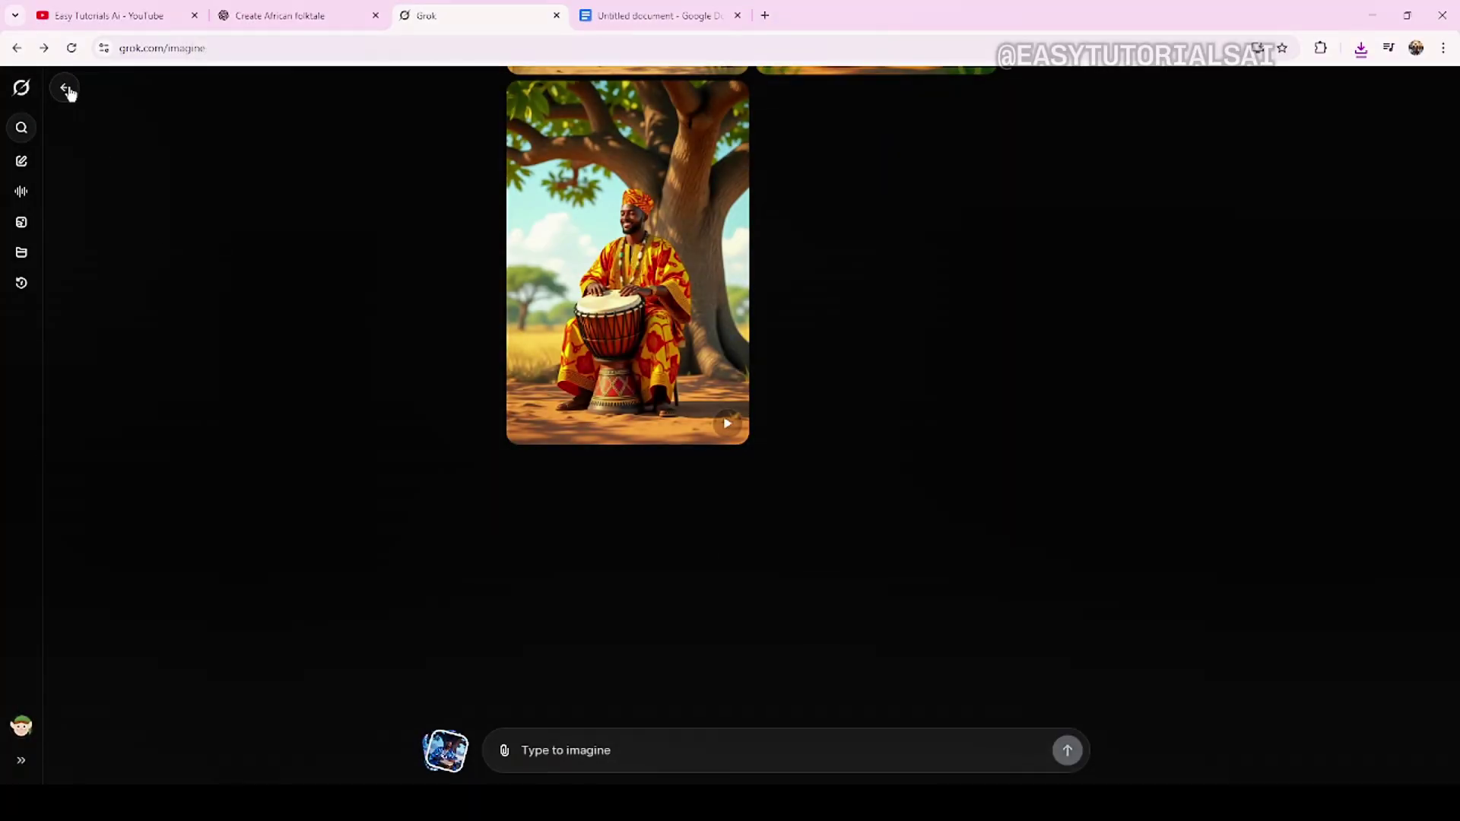
left_click(67, 89)
scroll(407, 188, "up", 1)
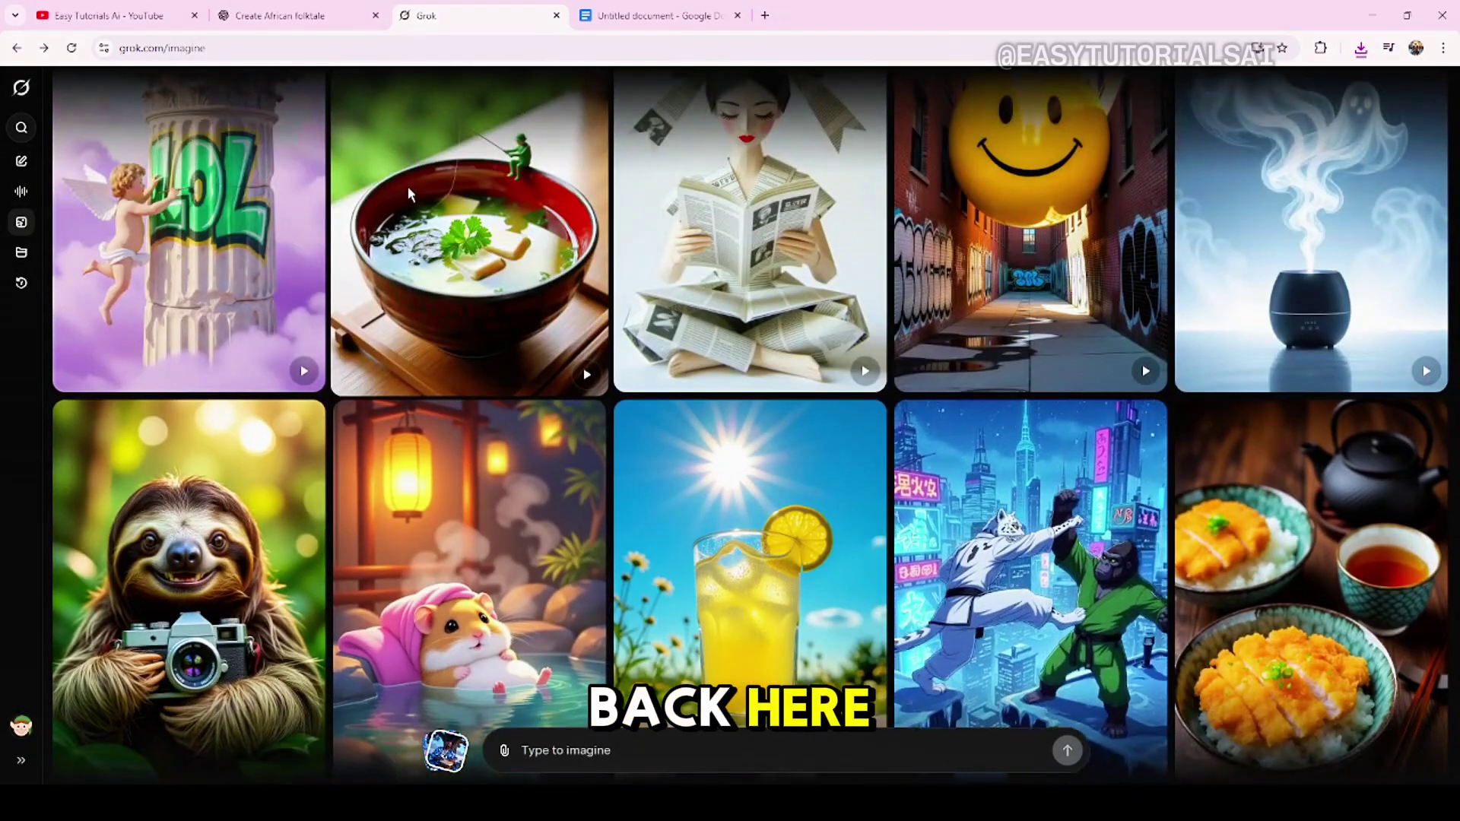
scroll(407, 187, "down", 2)
scroll(407, 188, "down", 2)
scroll(529, 352, "down", 2)
scroll(599, 434, "down", 2)
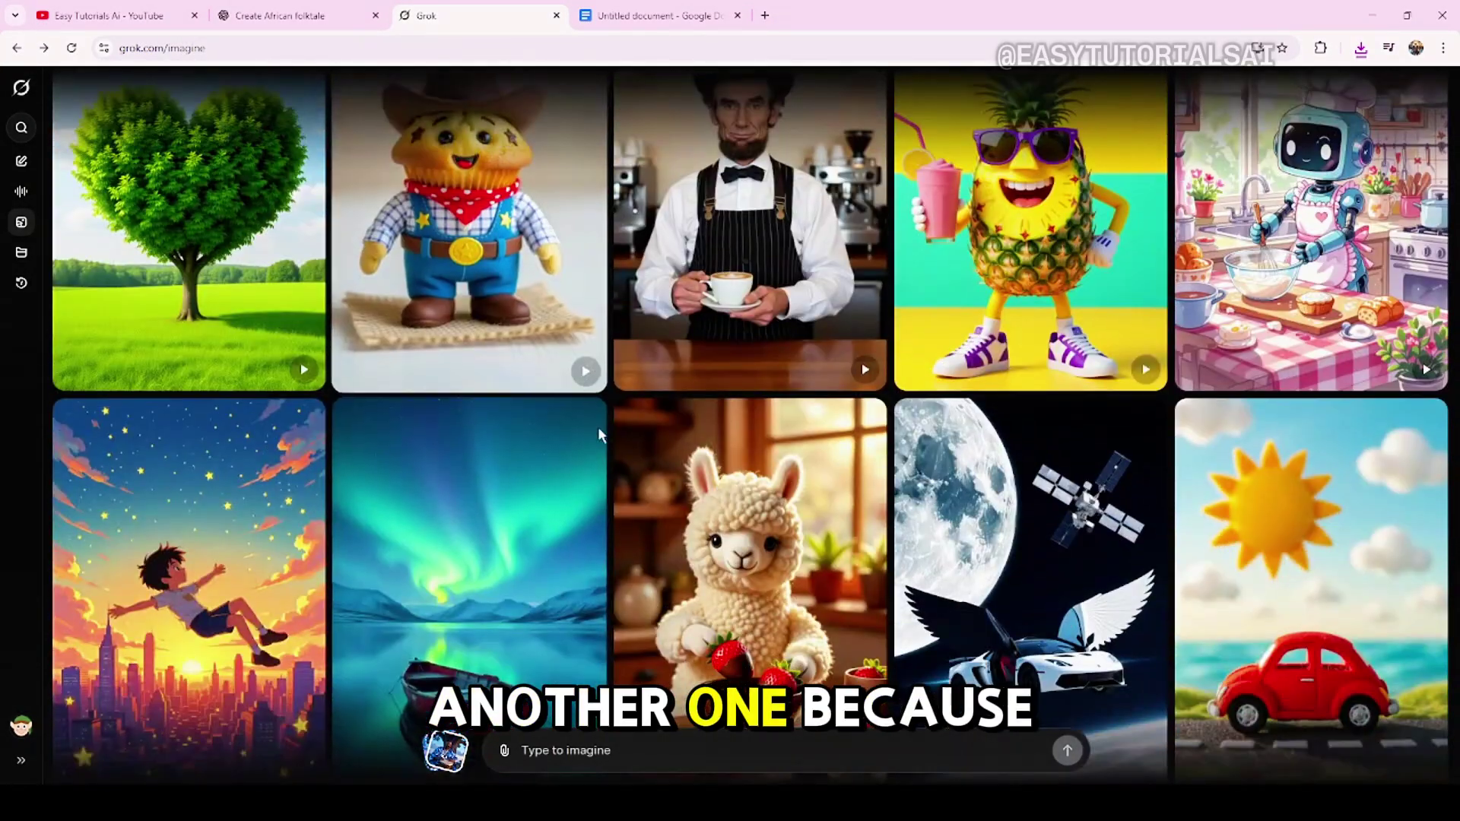
scroll(599, 434, "up", 2)
scroll(599, 434, "up", 2)
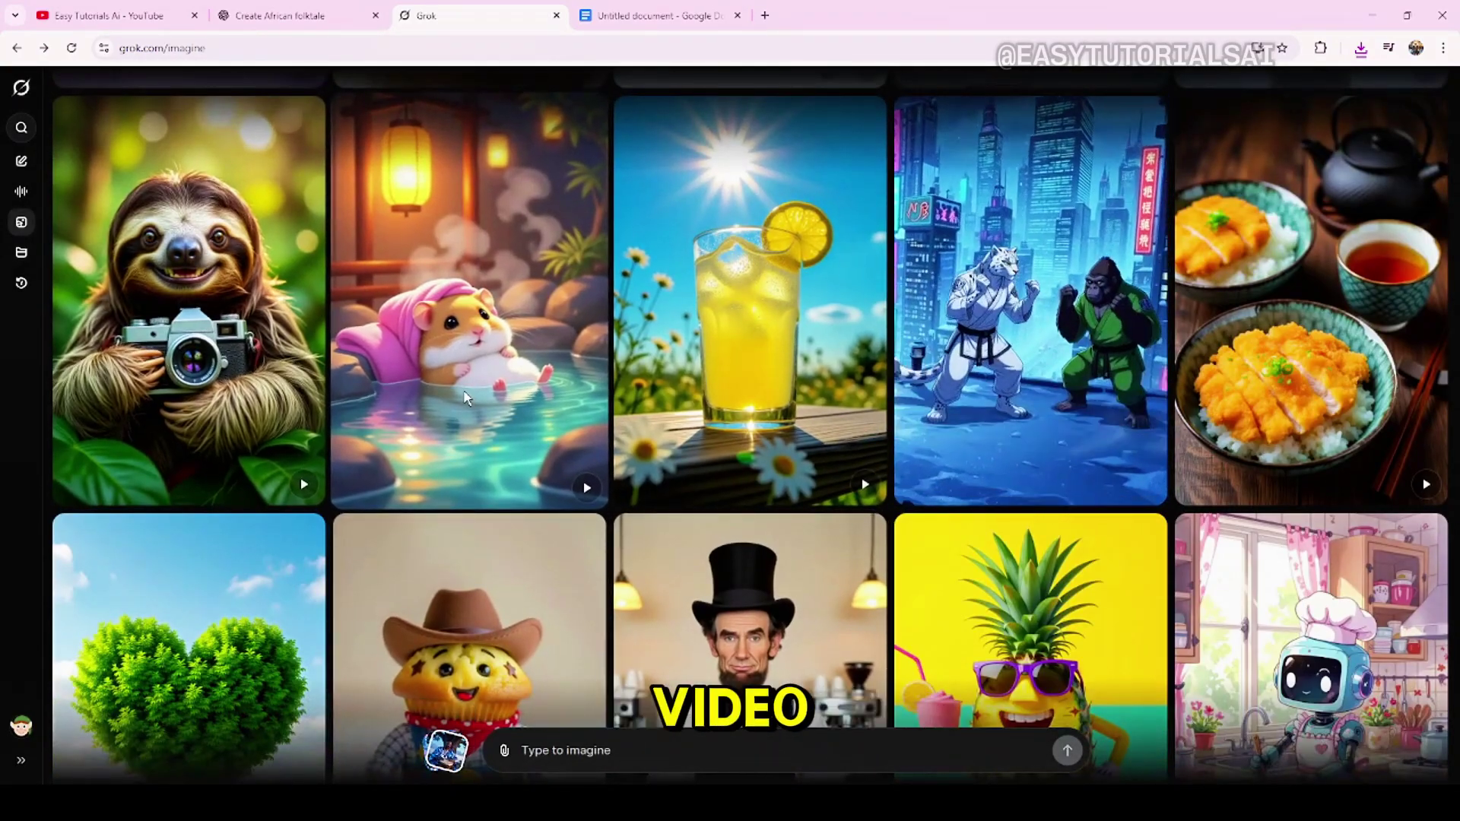
scroll(465, 396, "down", 1)
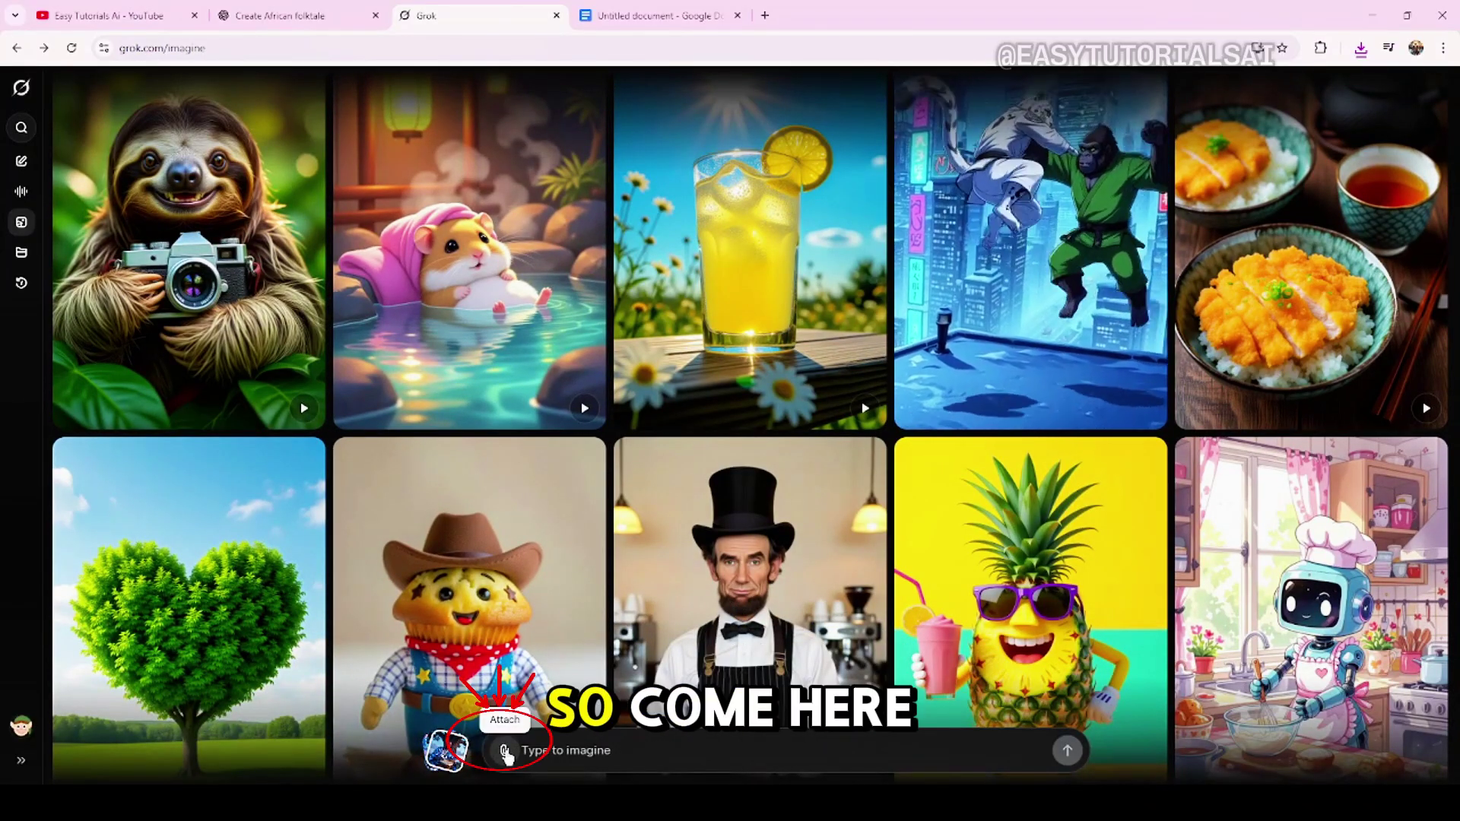
Upload the lantern-lit old man and whispering woman image from the Attach menu.
left_click(506, 754)
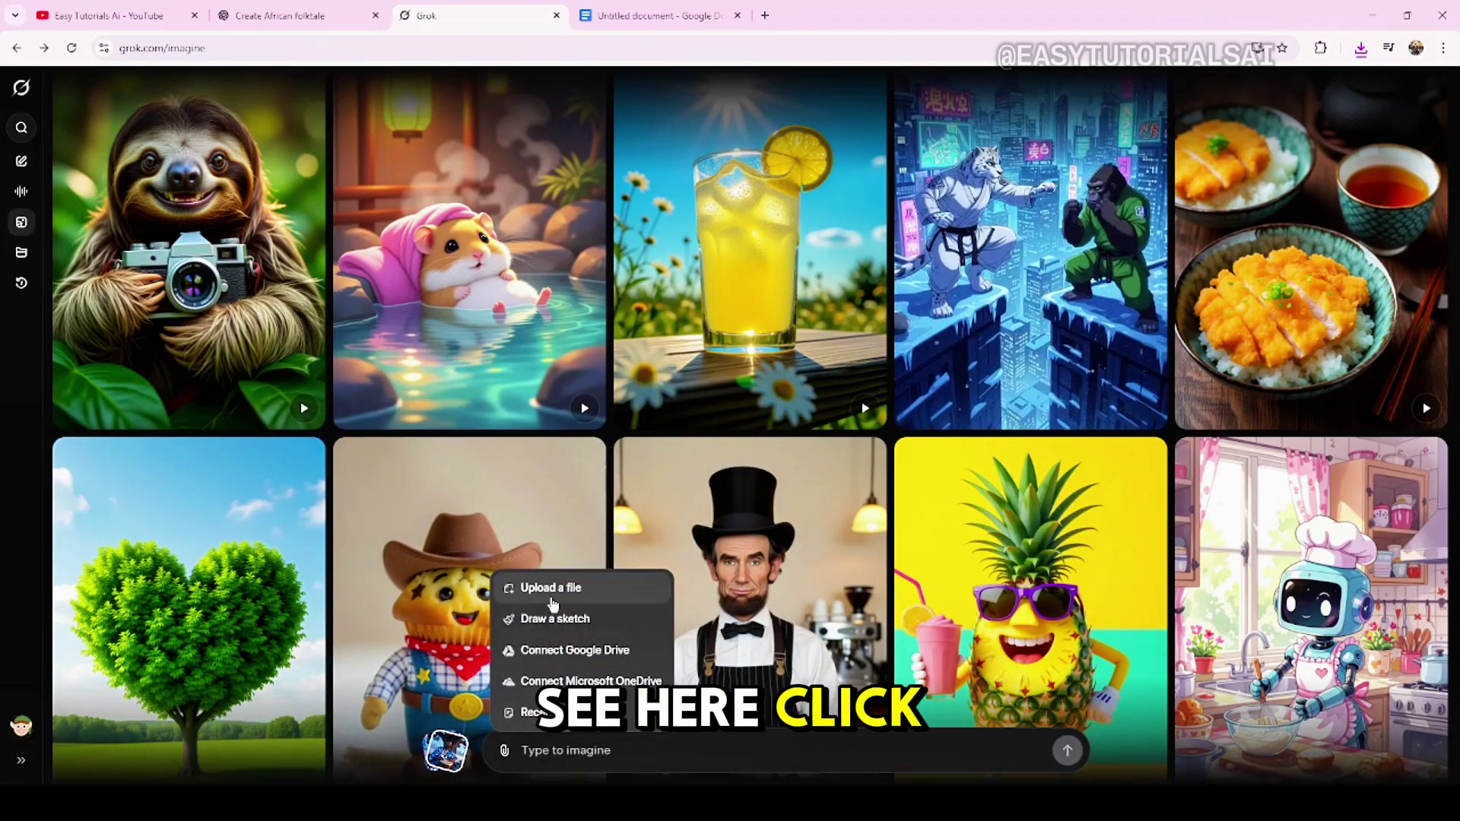
left_click(553, 588)
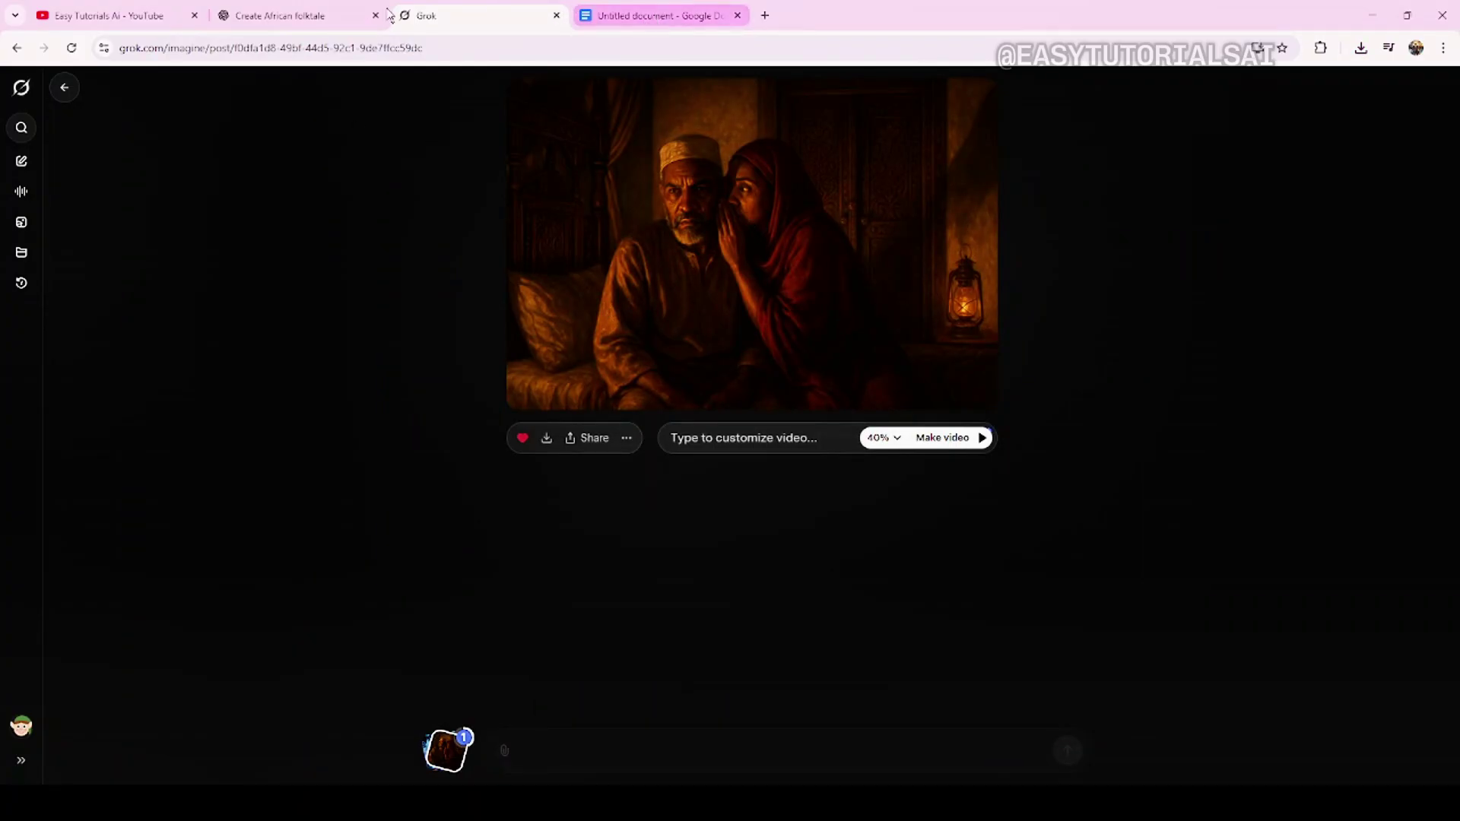
Replace the old video prompt with the whispering-scene prompt copied from ChatGPT.
left_click(308, 17)
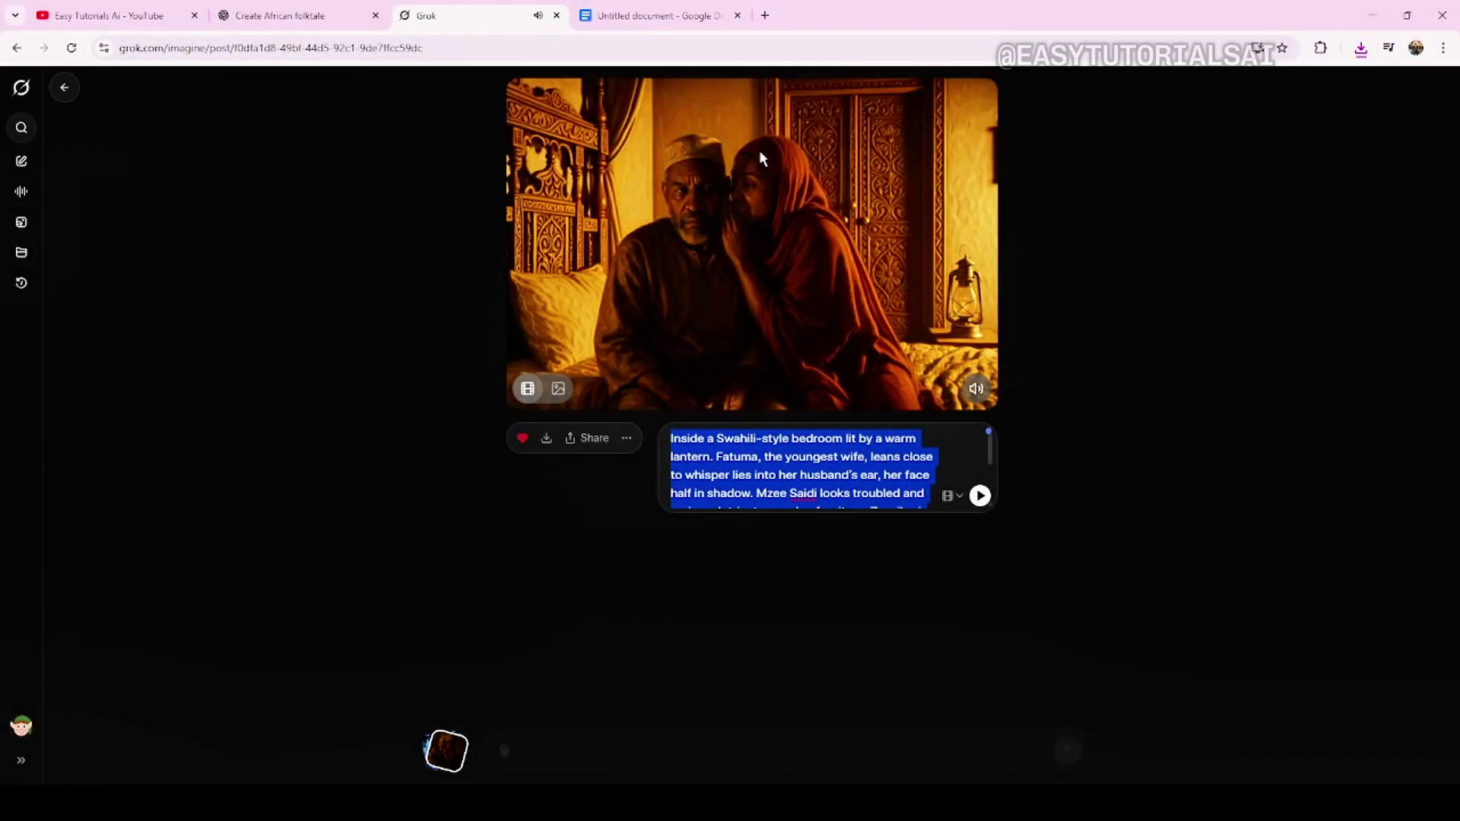
left_click(562, 391)
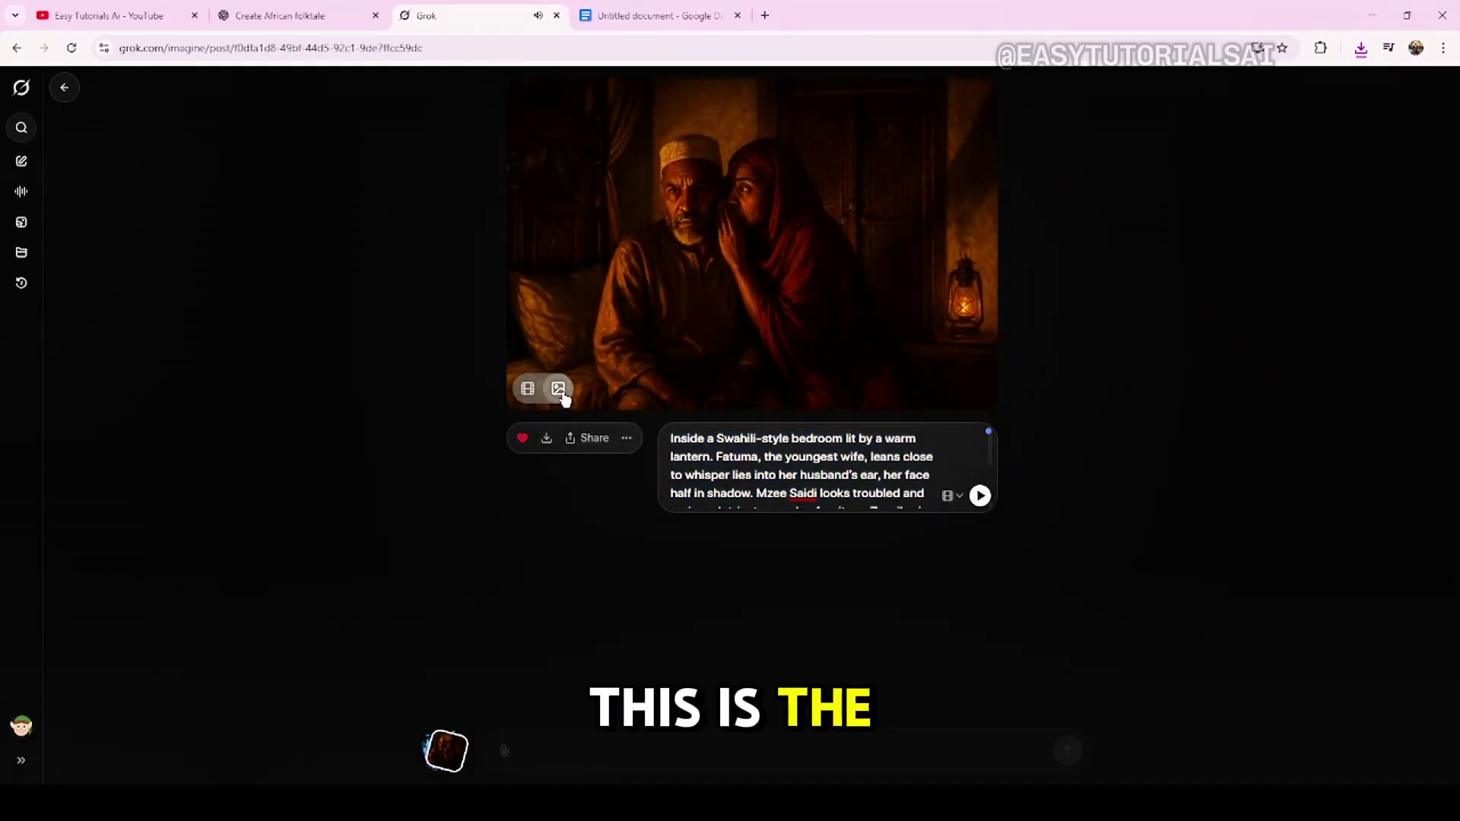
left_click_drag(670, 438, 802, 540)
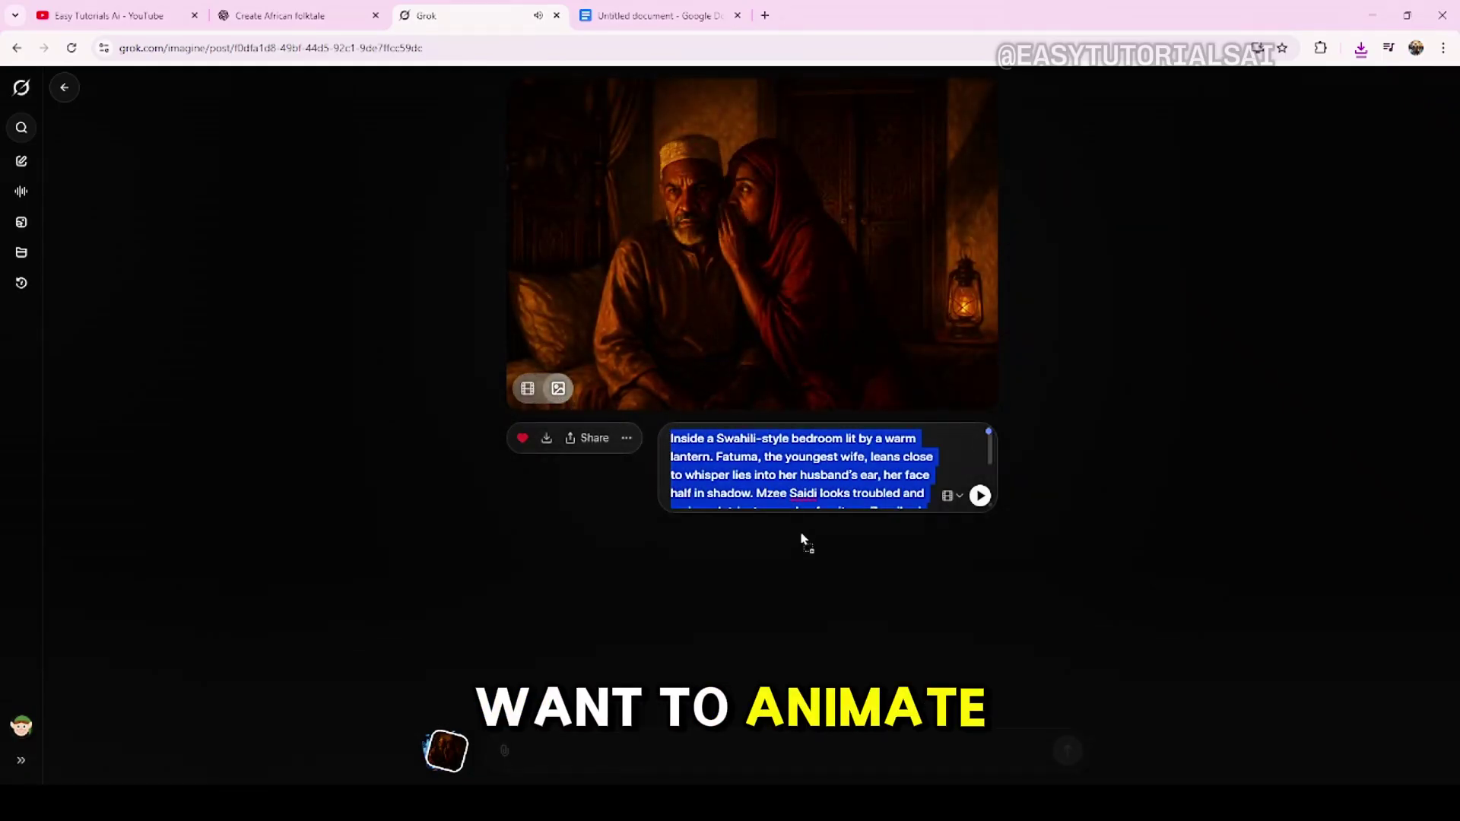
key("BackSpace")
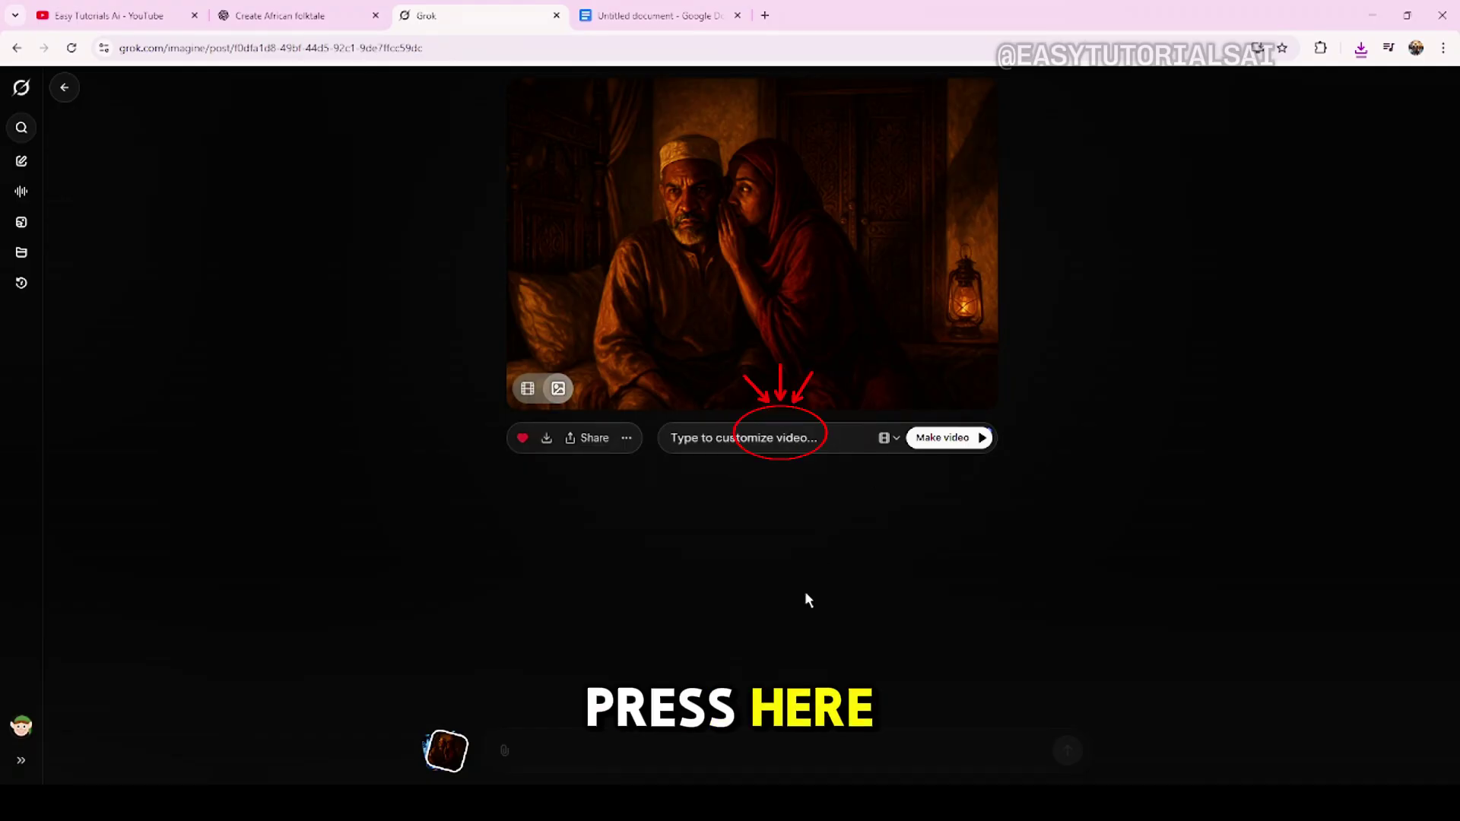
key("ctrl+v")
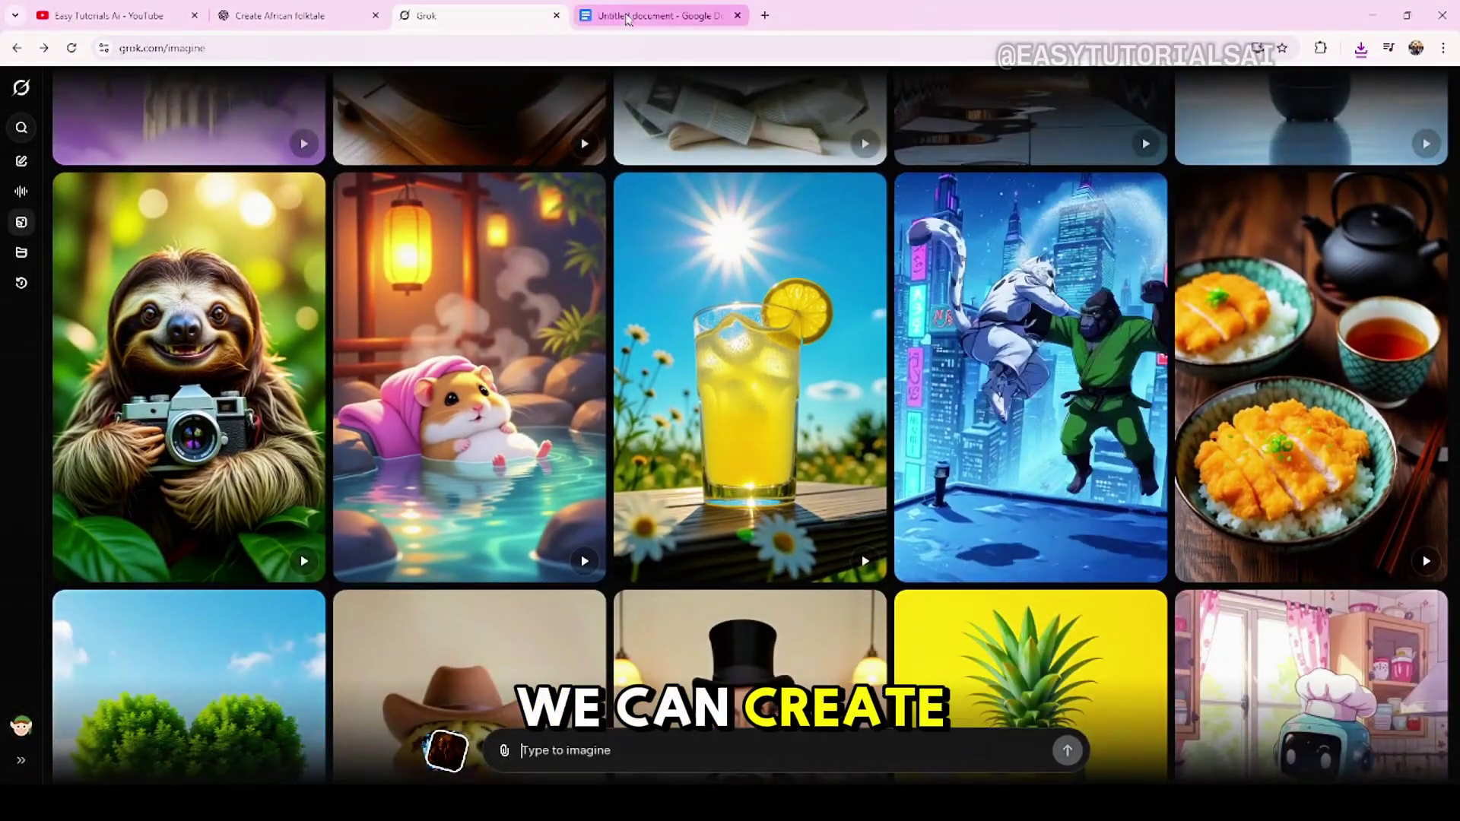
Copy the second scene prompt (drummer under the baobab) from the Google Doc.
left_click(656, 14)
scroll(673, 460, "up", 1)
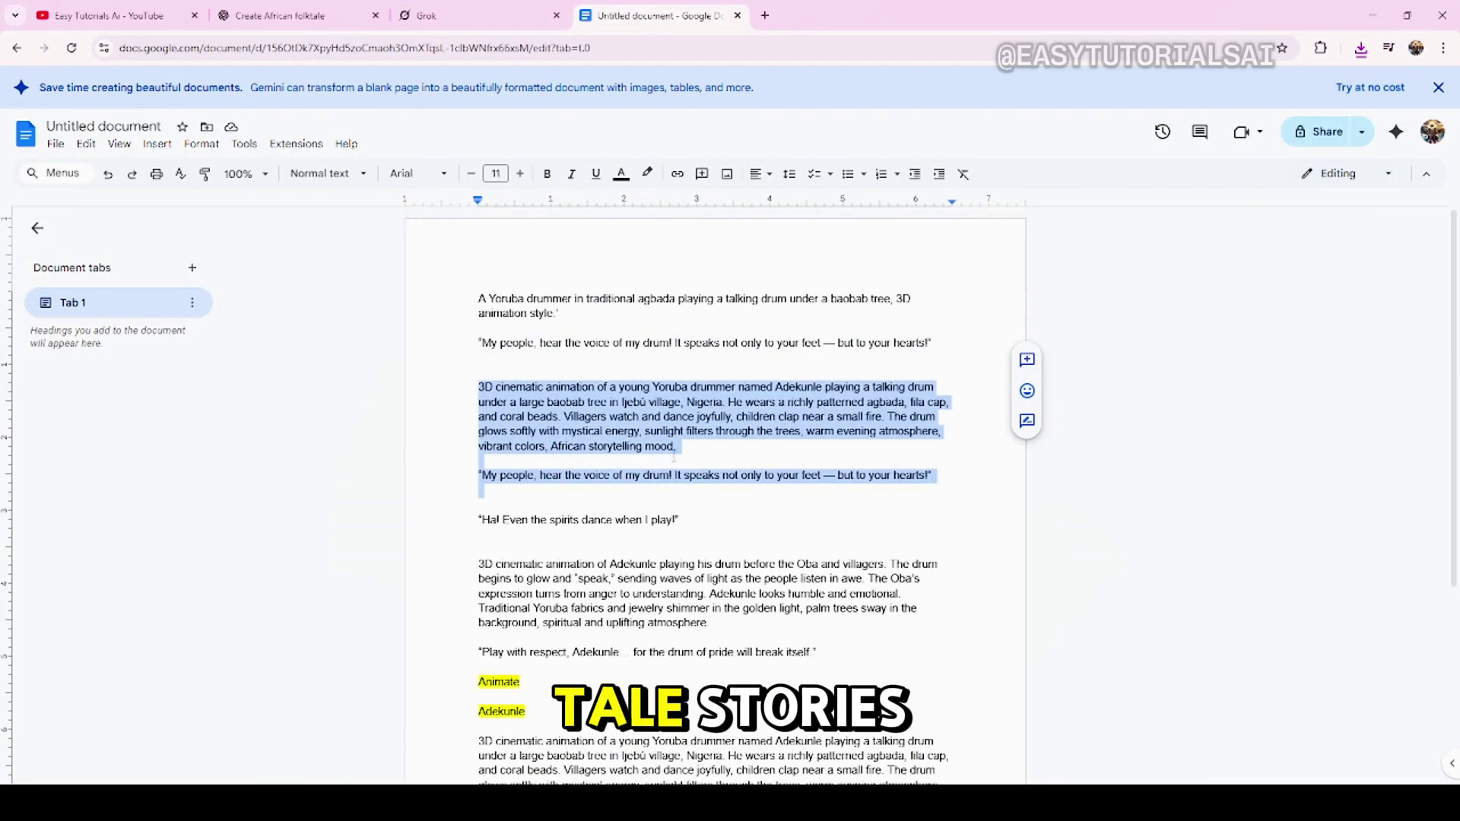
scroll(673, 459, "down", 1)
scroll(675, 457, "up", 1)
scroll(677, 455, "up", 1)
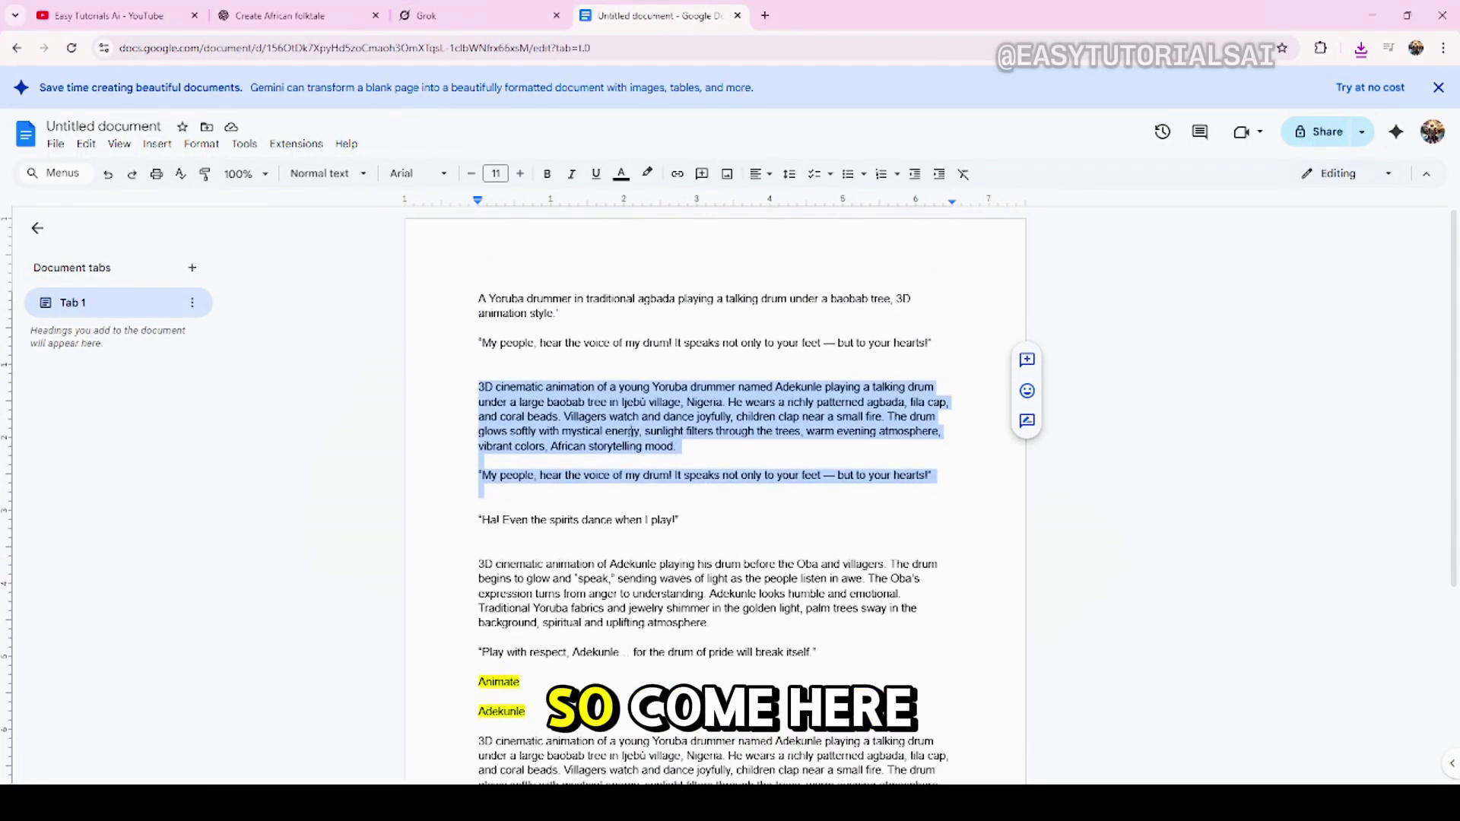
left_click(515, 401)
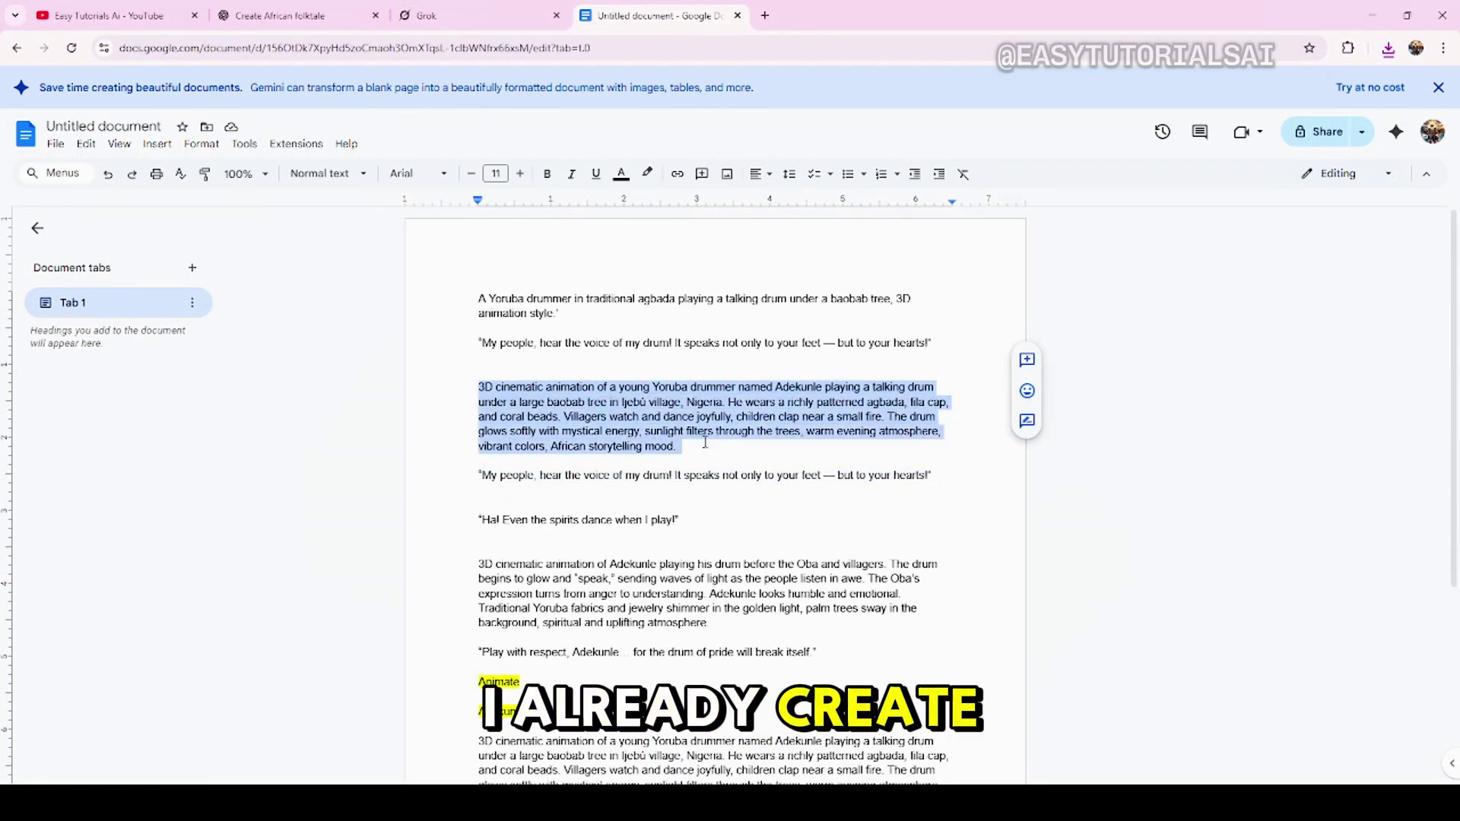
right_click(677, 425)
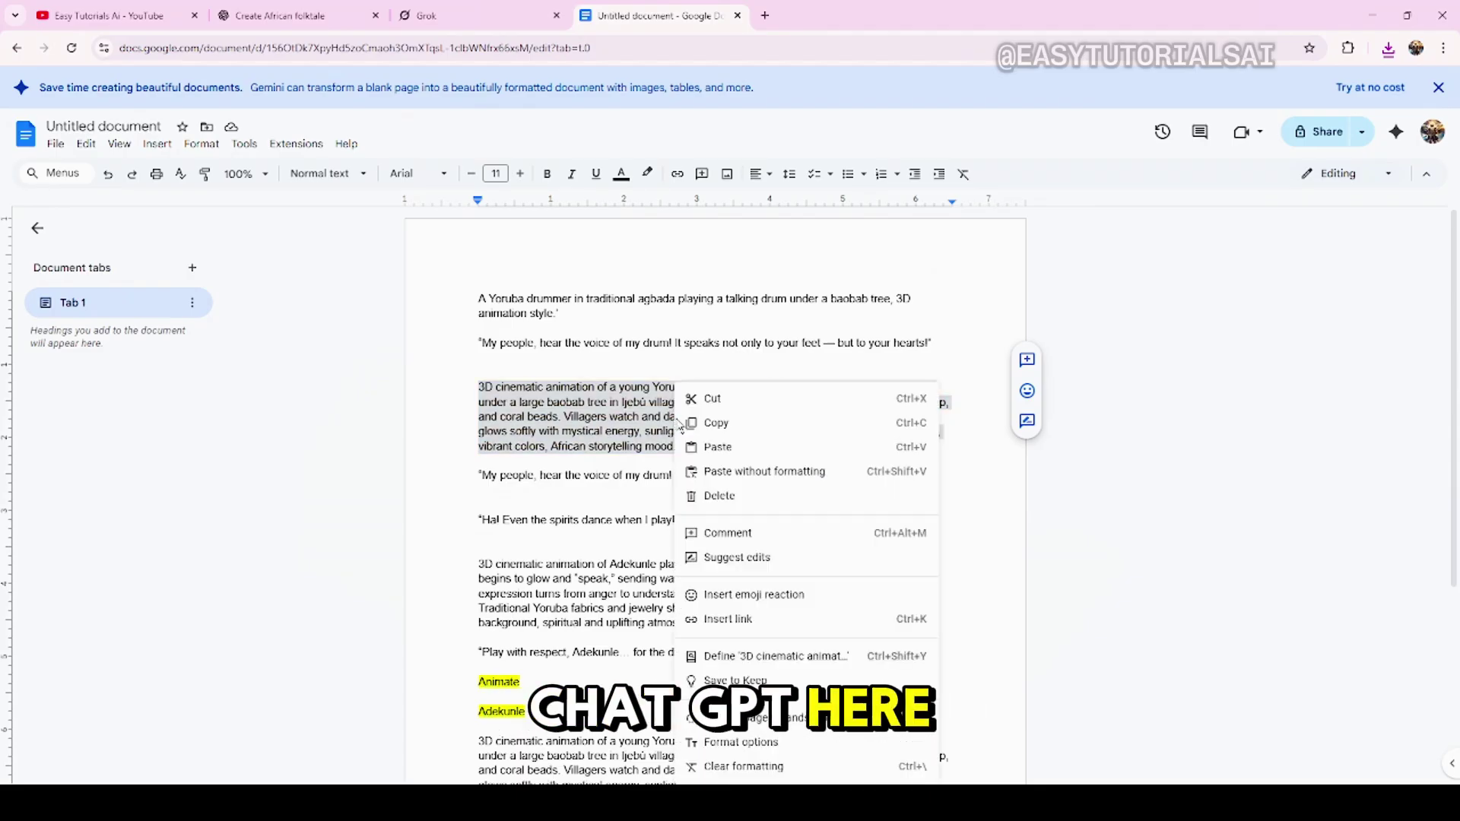
left_click(716, 423)
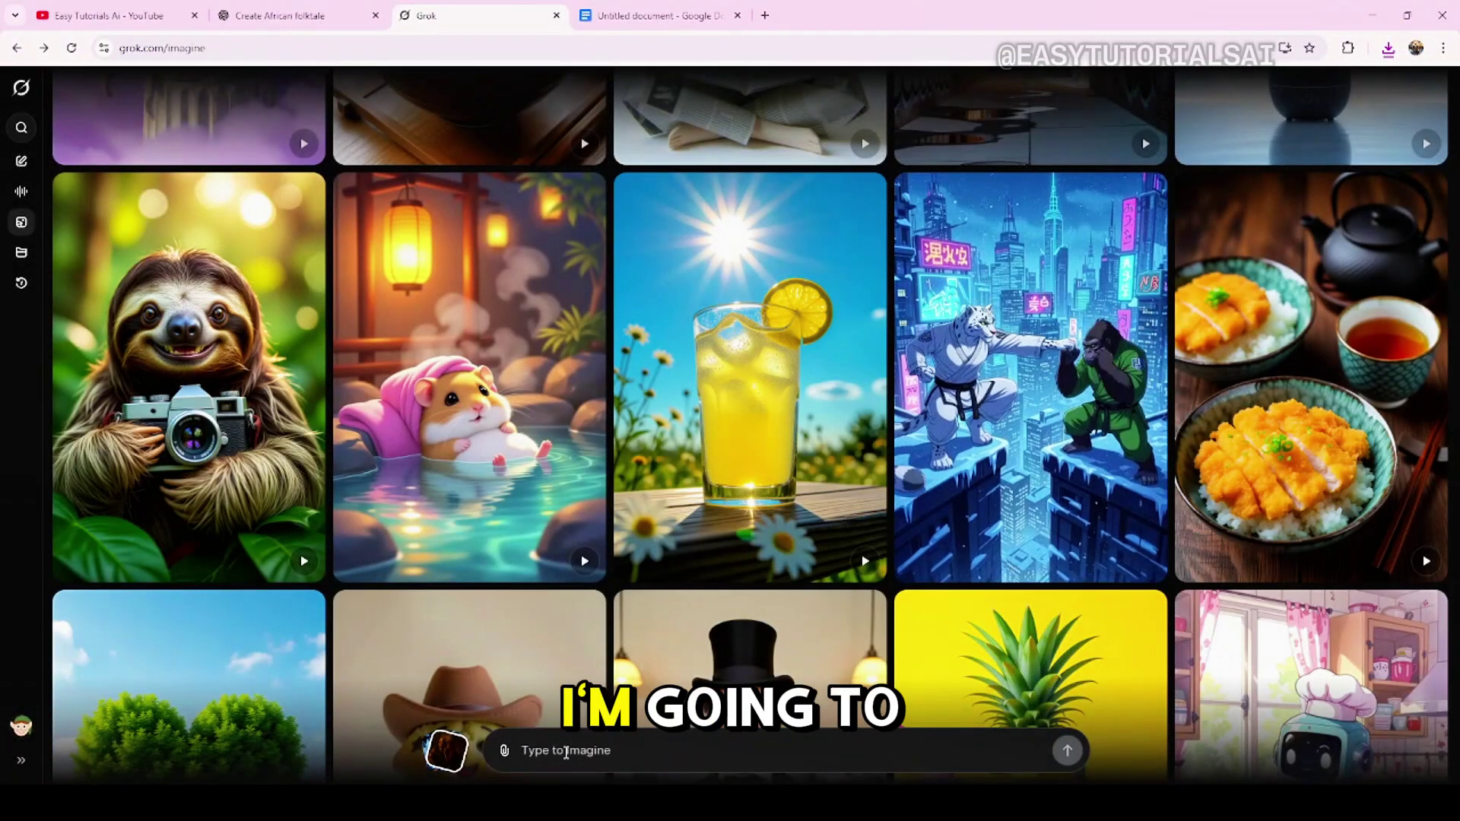
Generate the drummer-under-baobab images in Grok and open one showing him beside a fire.
key("ctrl+v")
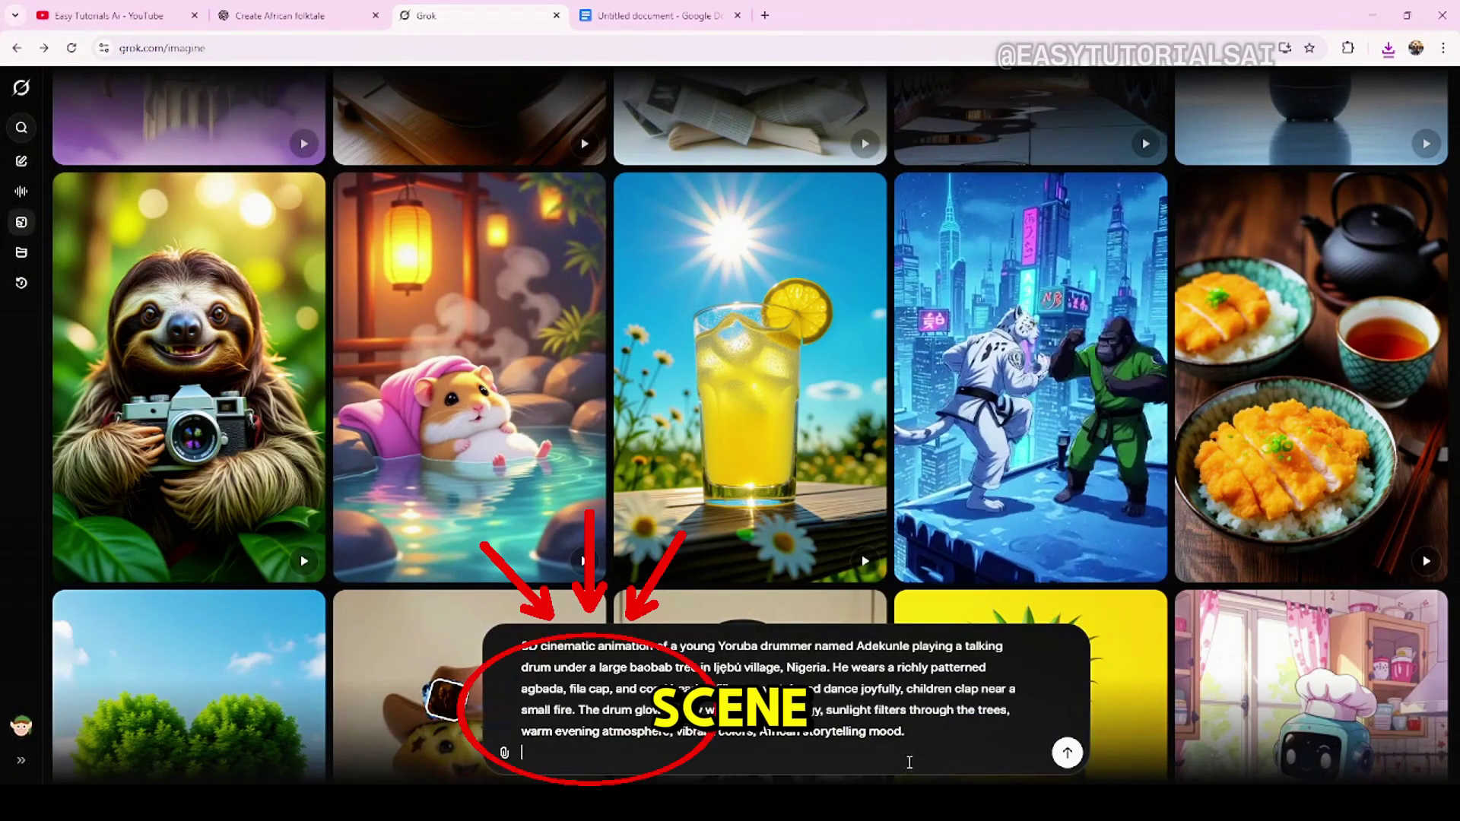
left_click(1066, 754)
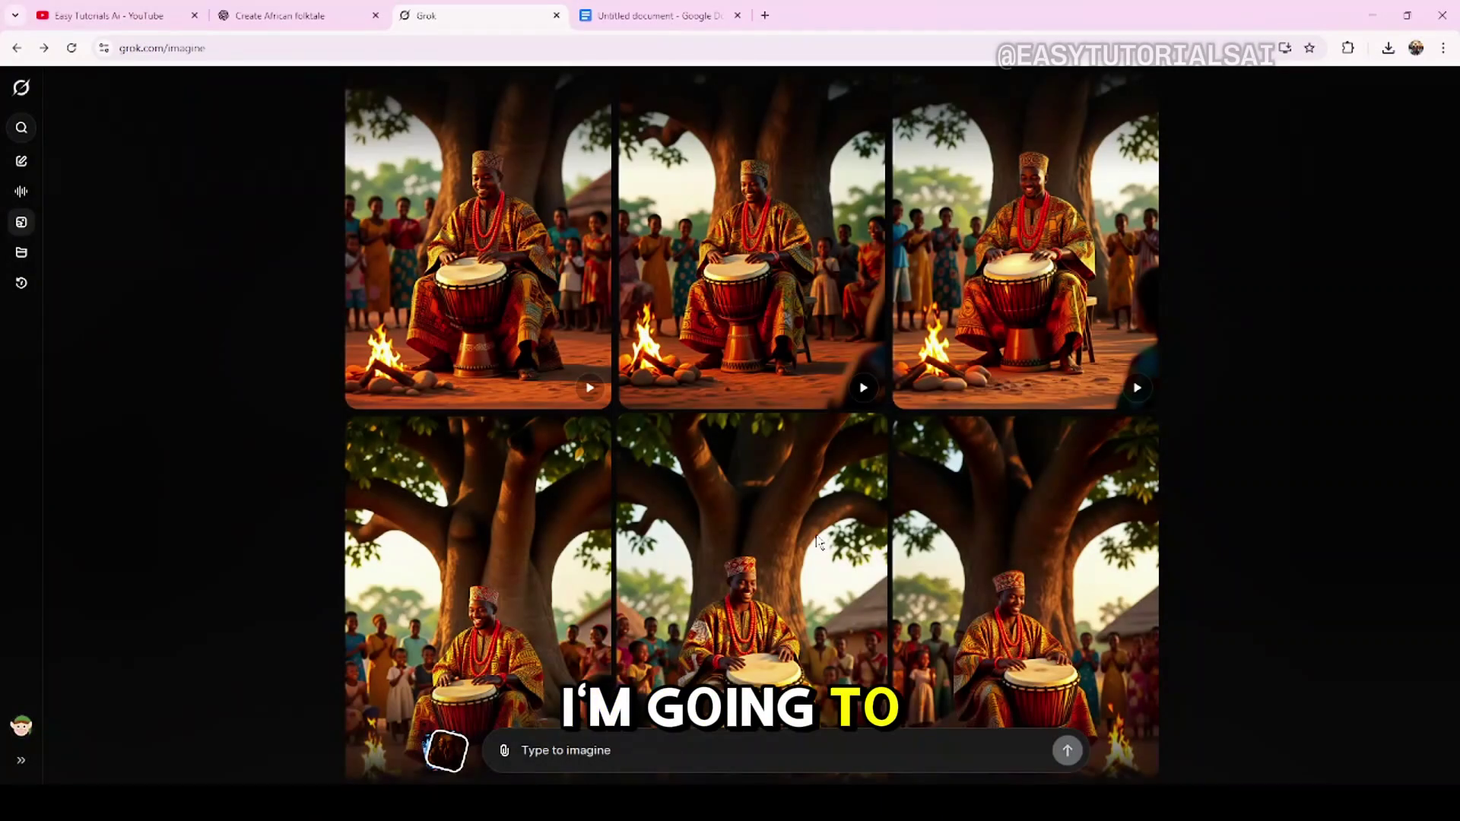
scroll(805, 551, "down", 5)
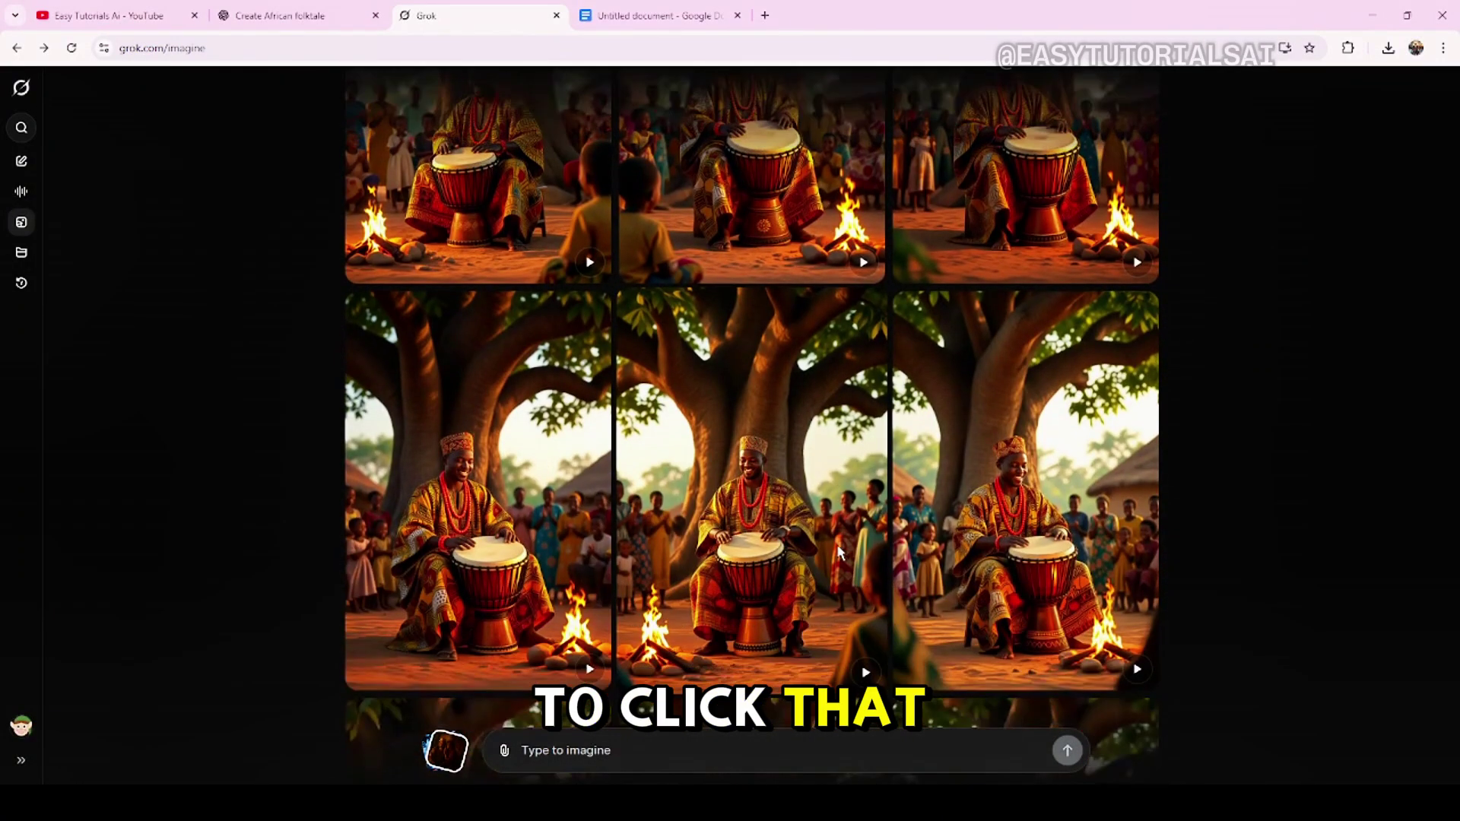
scroll(904, 551, "down", 3)
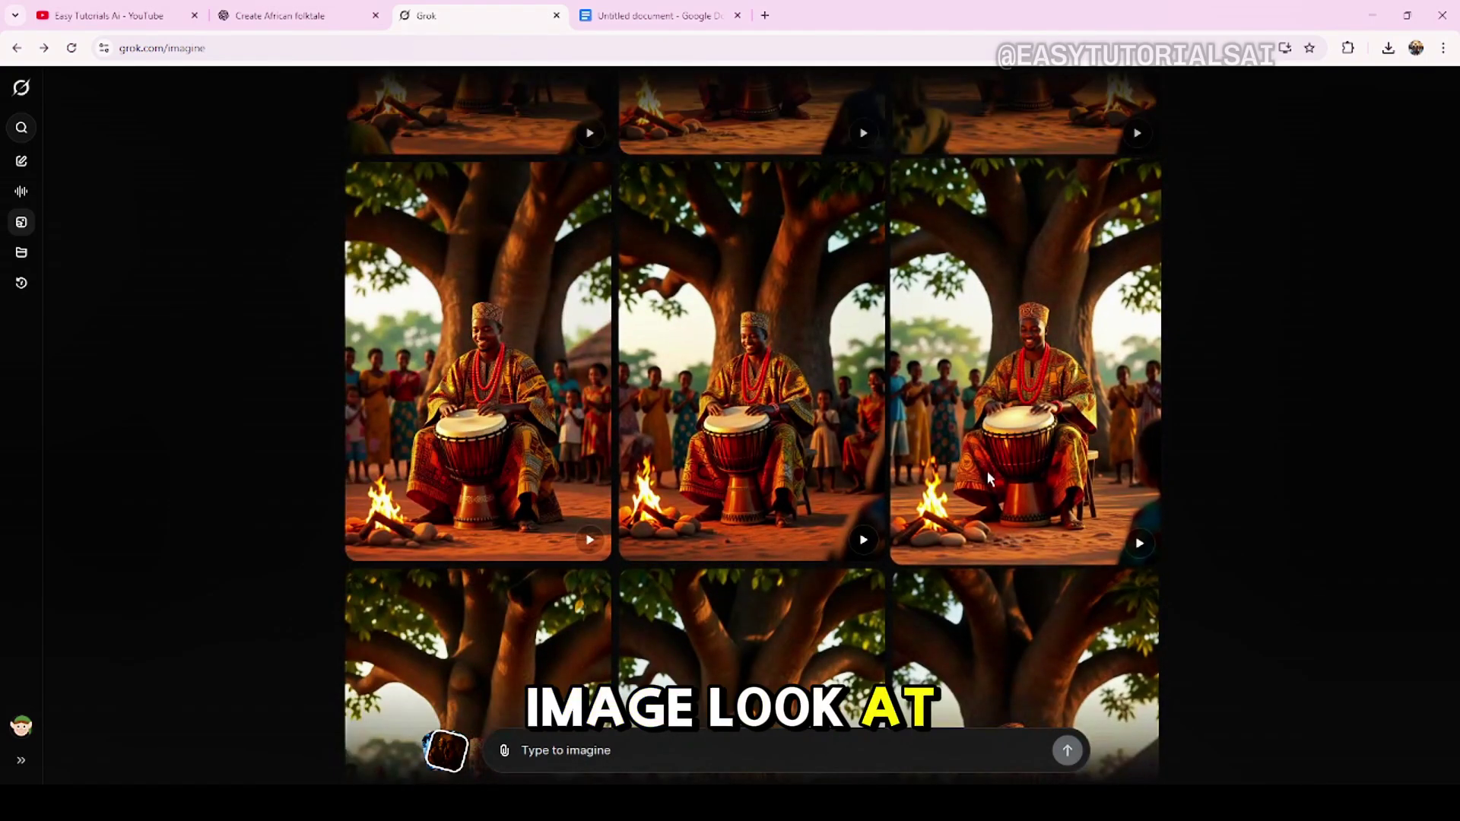
left_click(1026, 419)
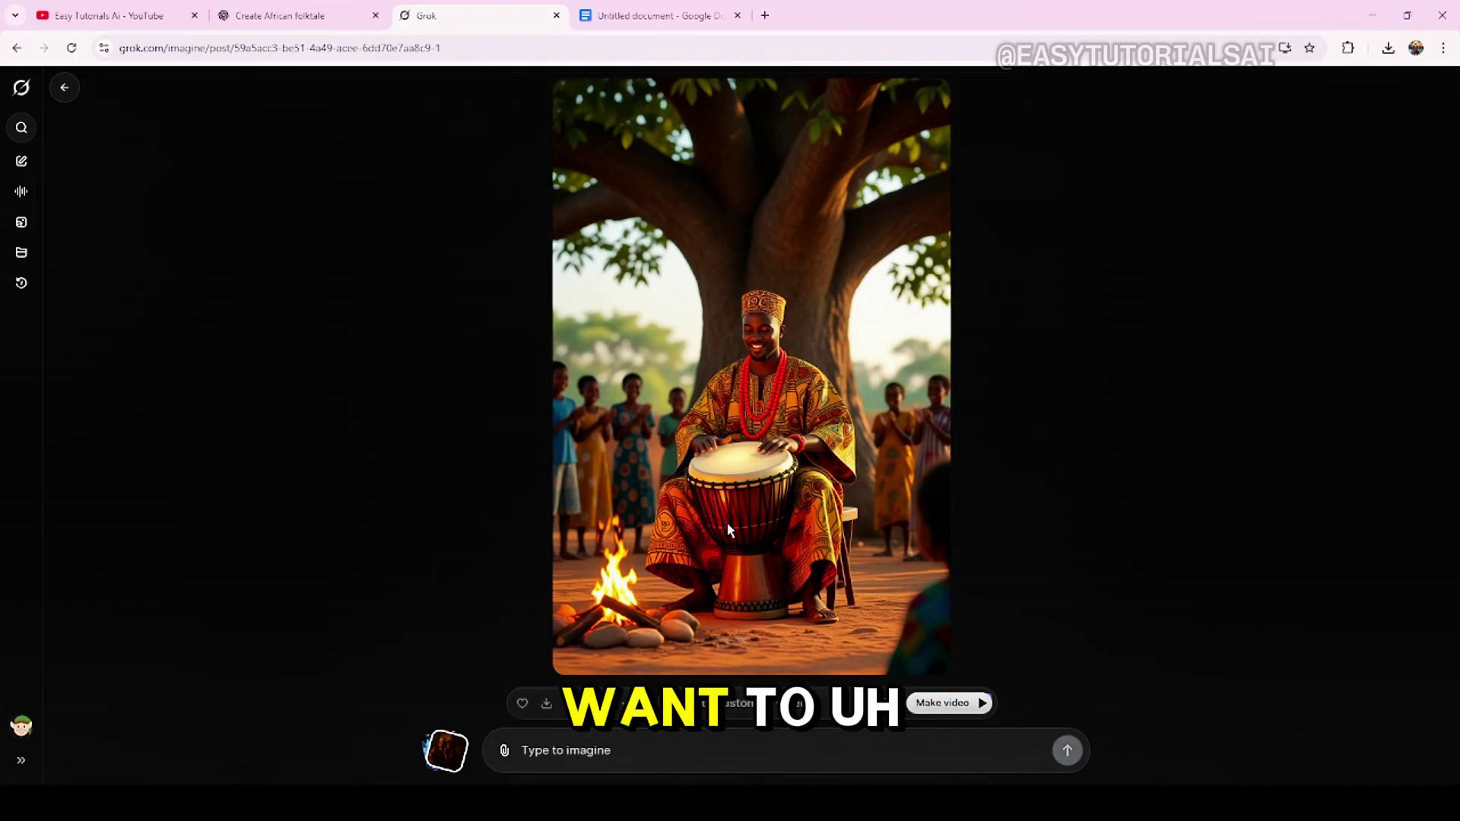
Browse the drummer image grid and settle on a different fireside drummer image.
left_click(66, 89)
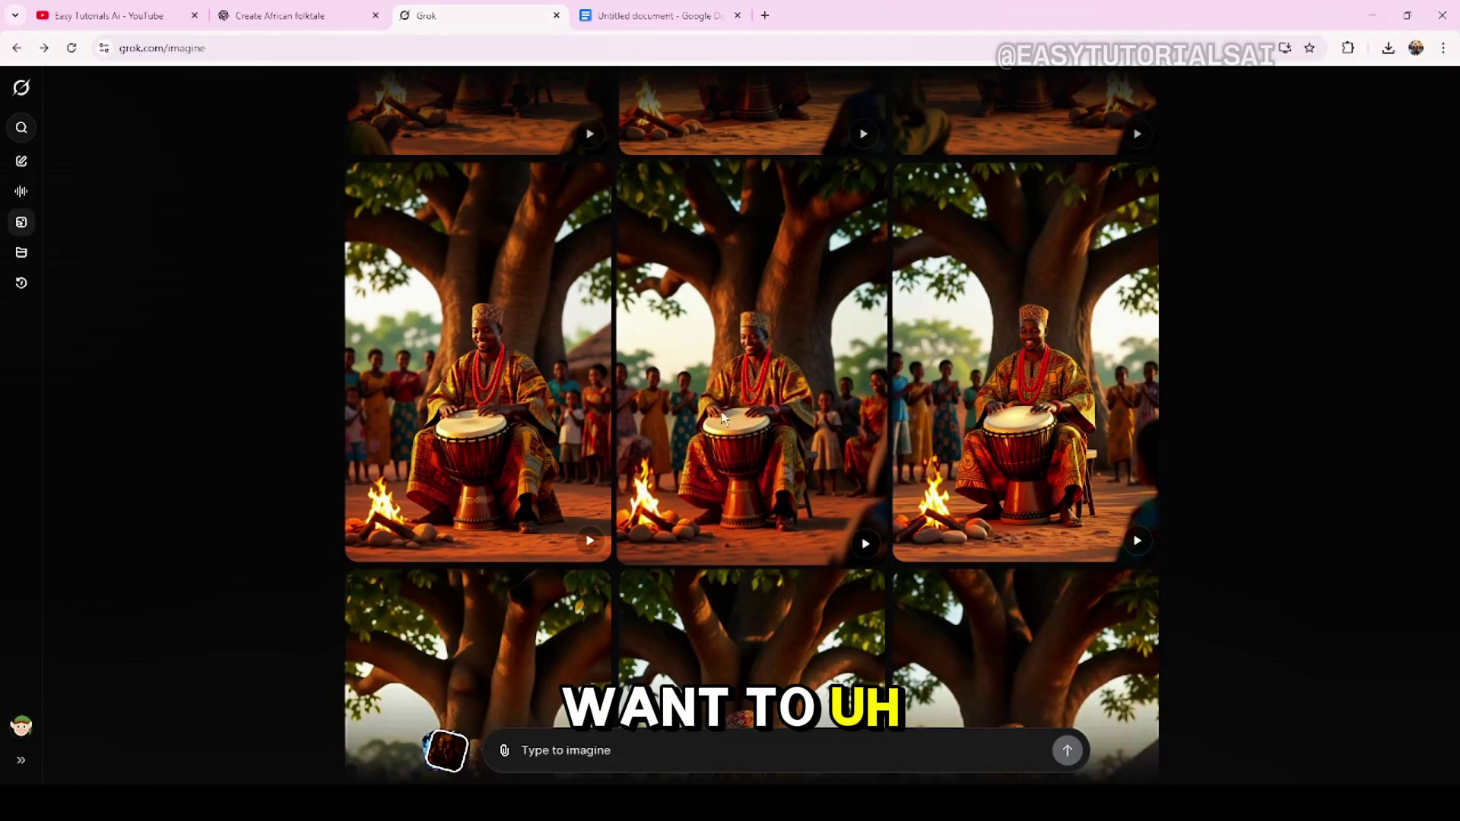
scroll(808, 515, "down", 3)
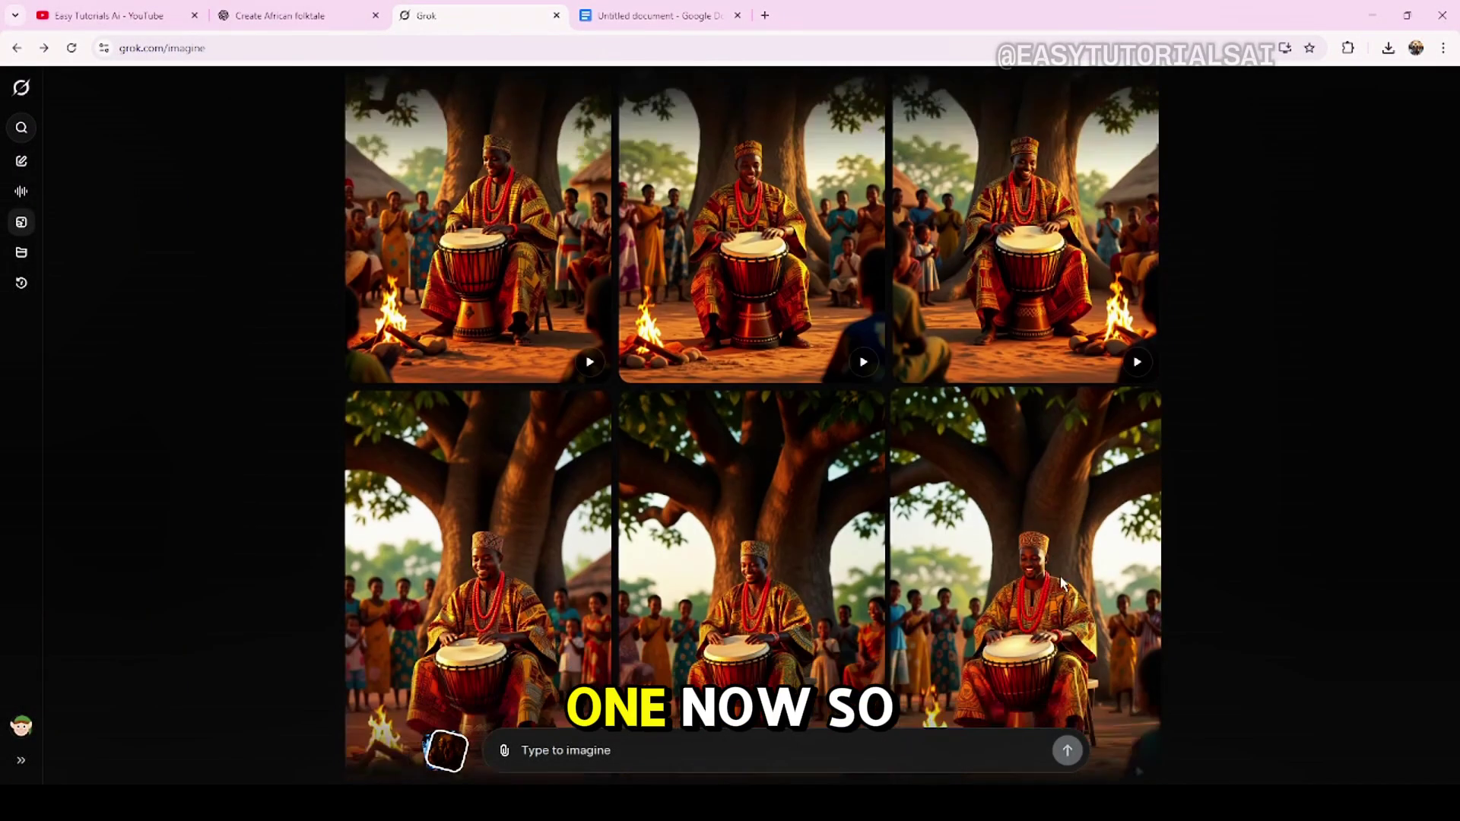
scroll(958, 558, "up", 3)
scroll(812, 513, "down", 1)
left_click(813, 513)
left_click(65, 90)
left_click(1027, 524)
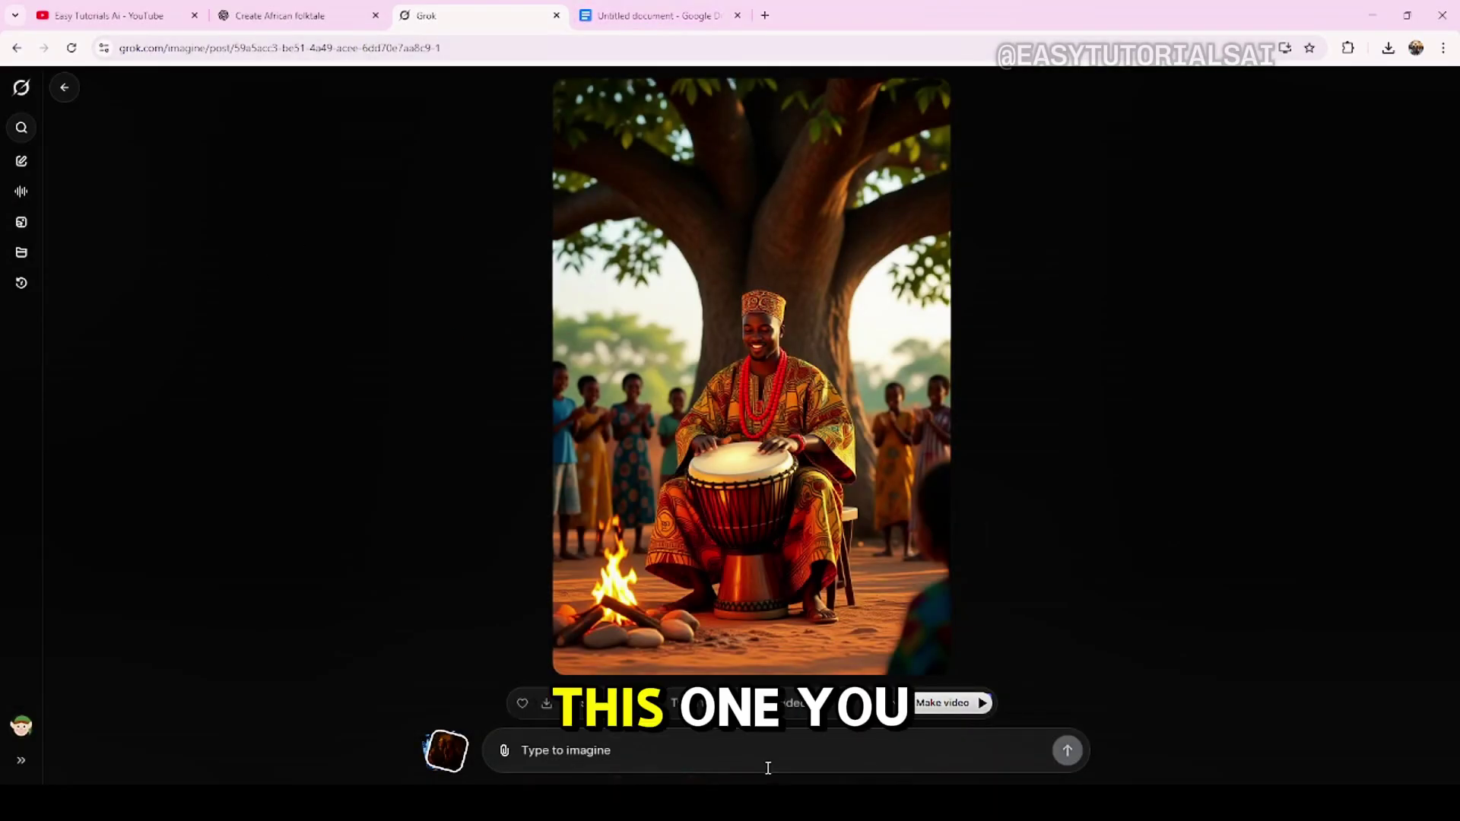
Copy the drummer dialogue 'My people, hear the voice of my drum!' from the Doc.
left_click(626, 19)
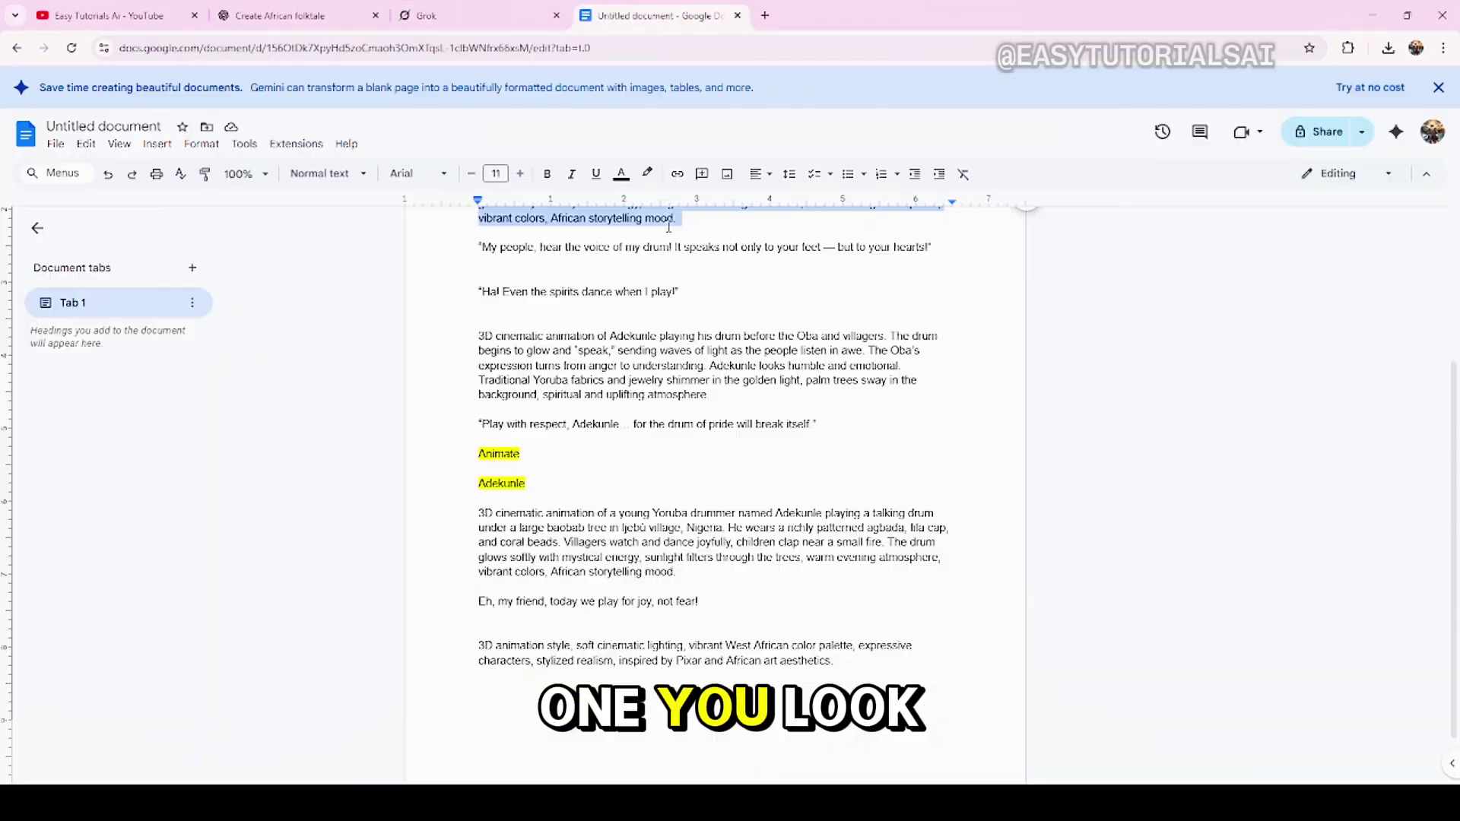
scroll(598, 280, "up", 2)
left_click(516, 310)
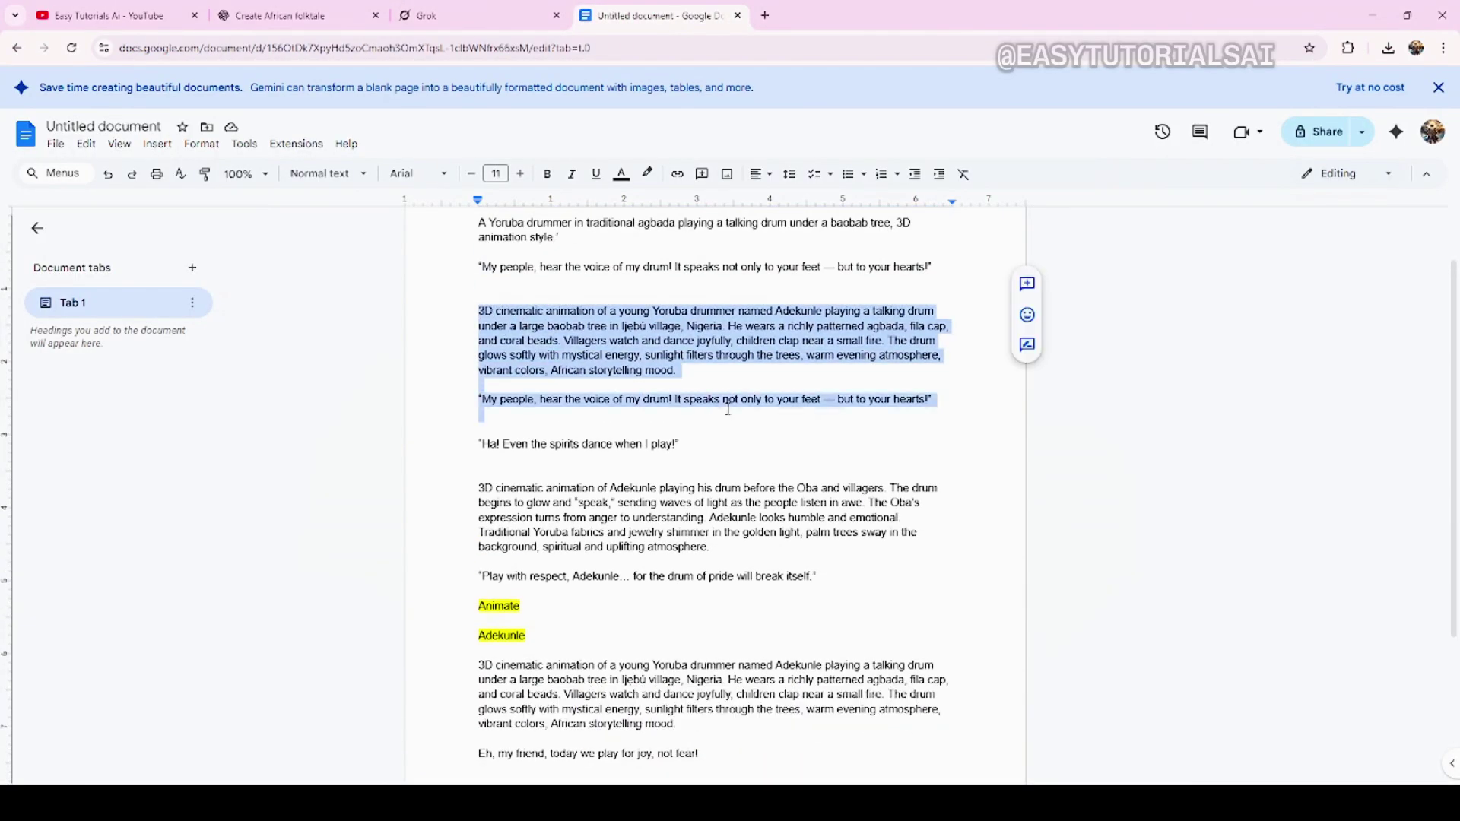
right_click(913, 360)
left_click(937, 393)
left_click(461, 18)
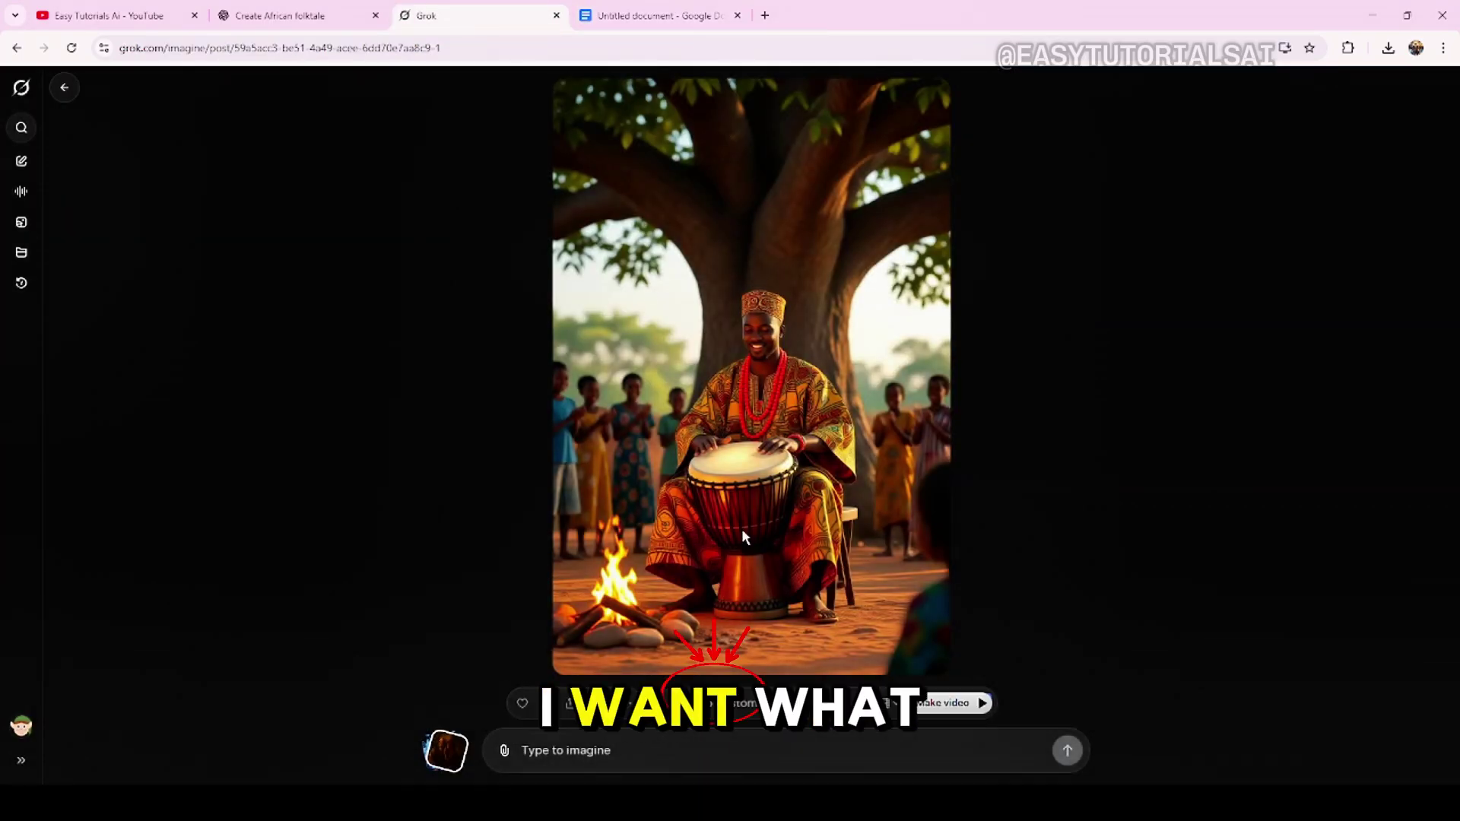
scroll(743, 537, "down", 1)
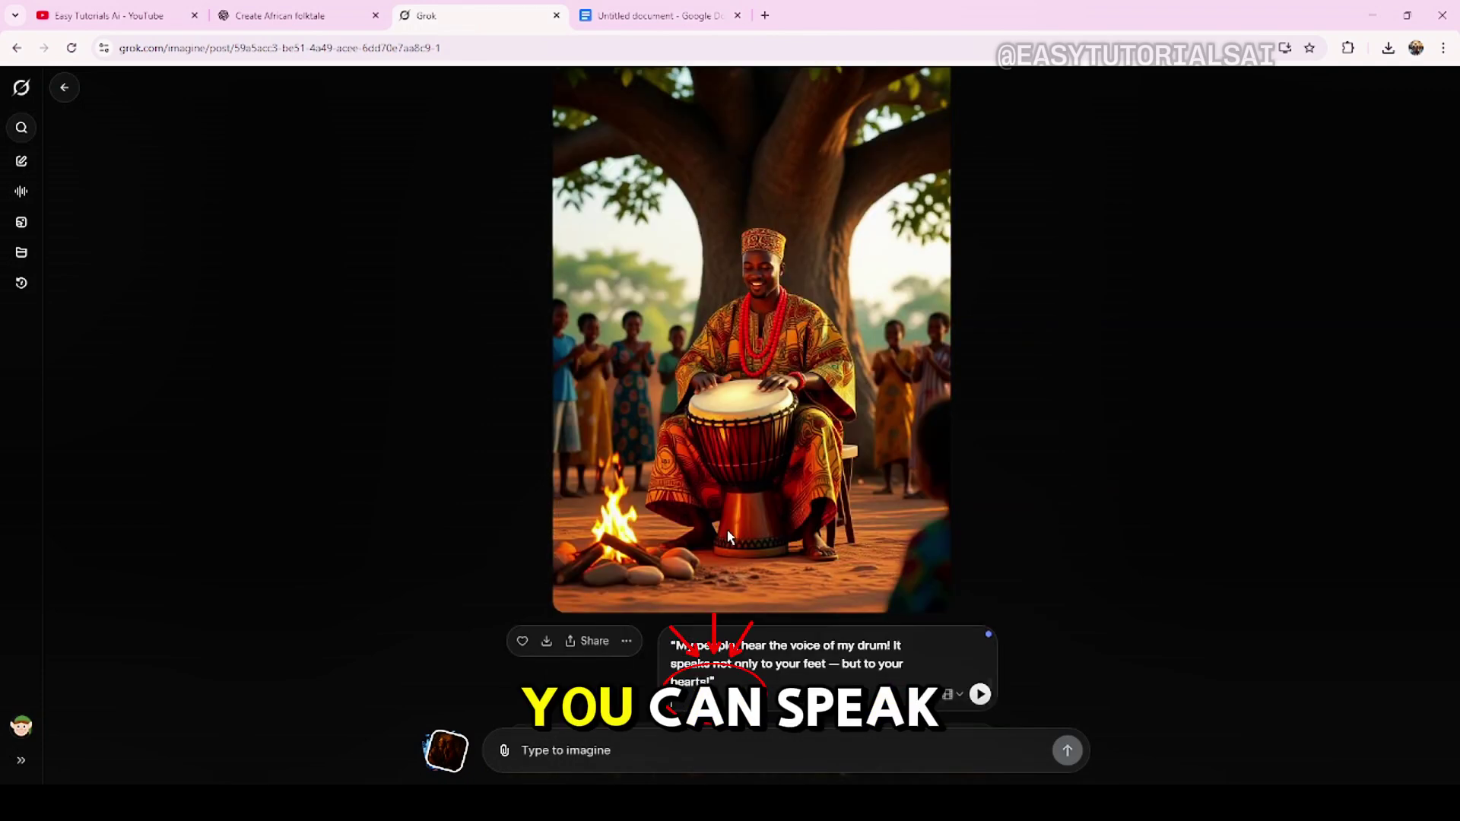
Make the speaking drummer video from the image and download it.
left_click(981, 700)
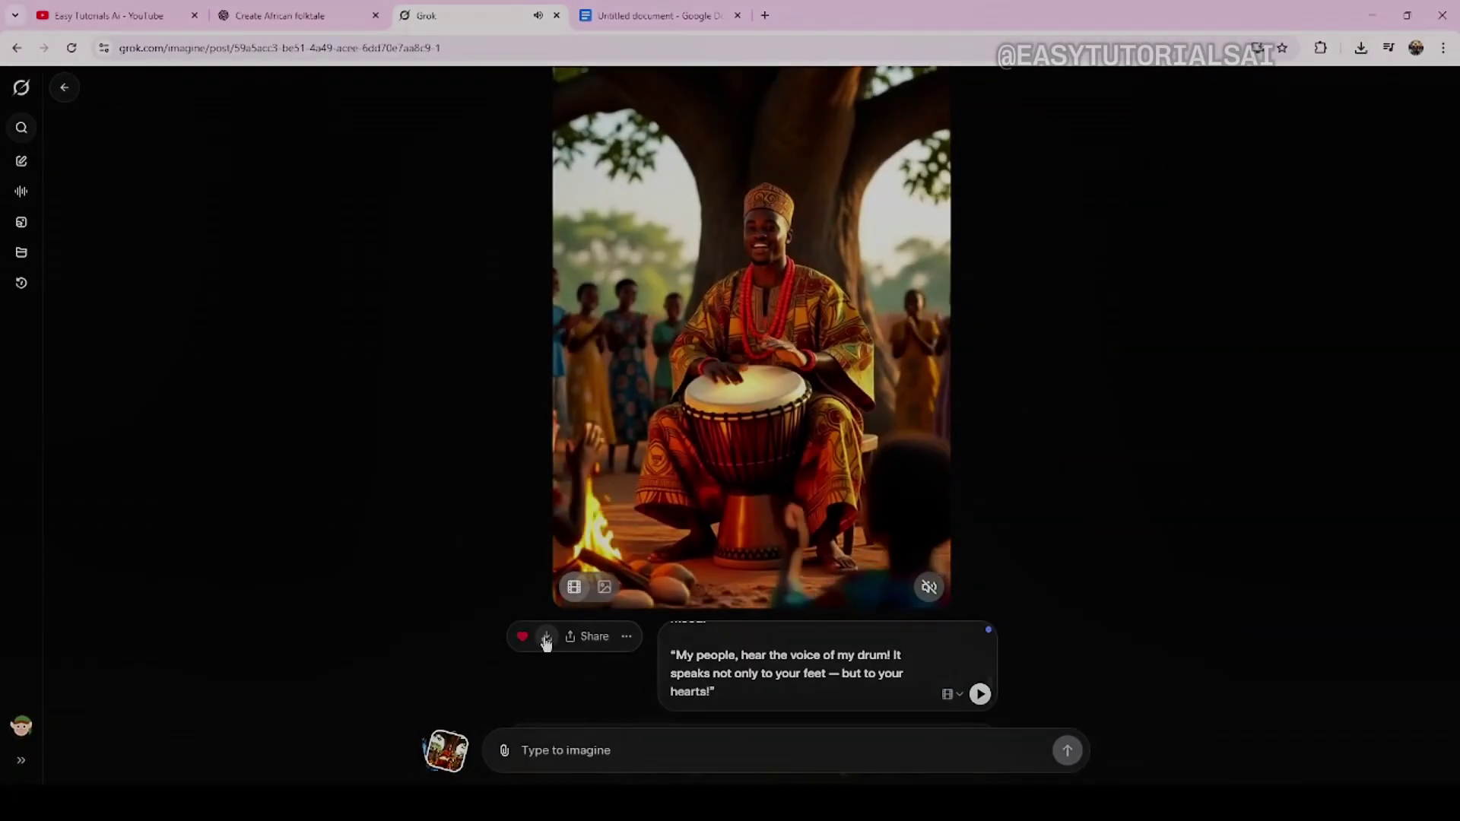
left_click(546, 639)
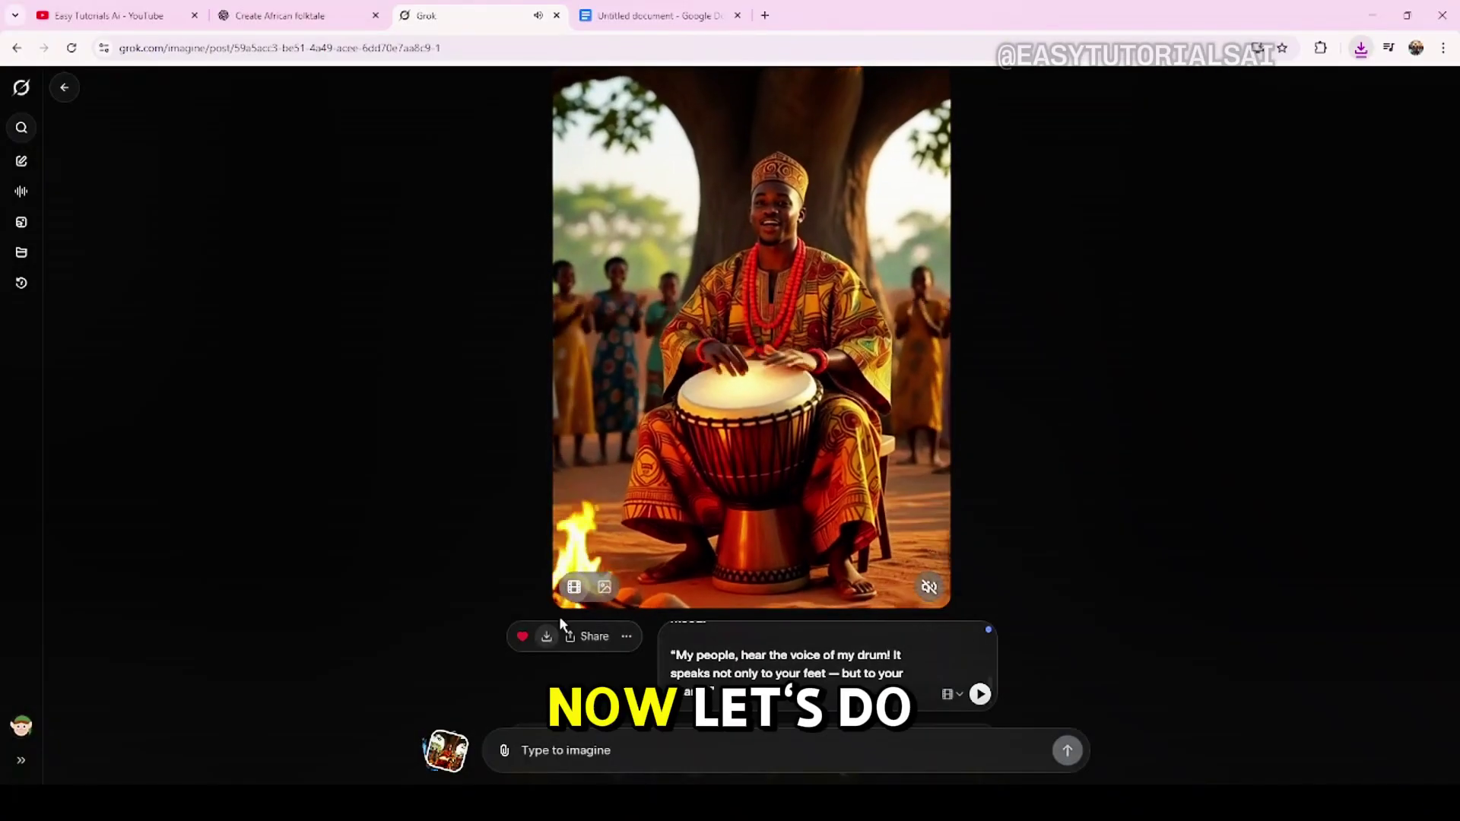
Copy the Adekunle-playing-before-the-Oba paragraph from the Doc and return to Grok.
left_click(674, 18)
scroll(669, 398, "down", 1)
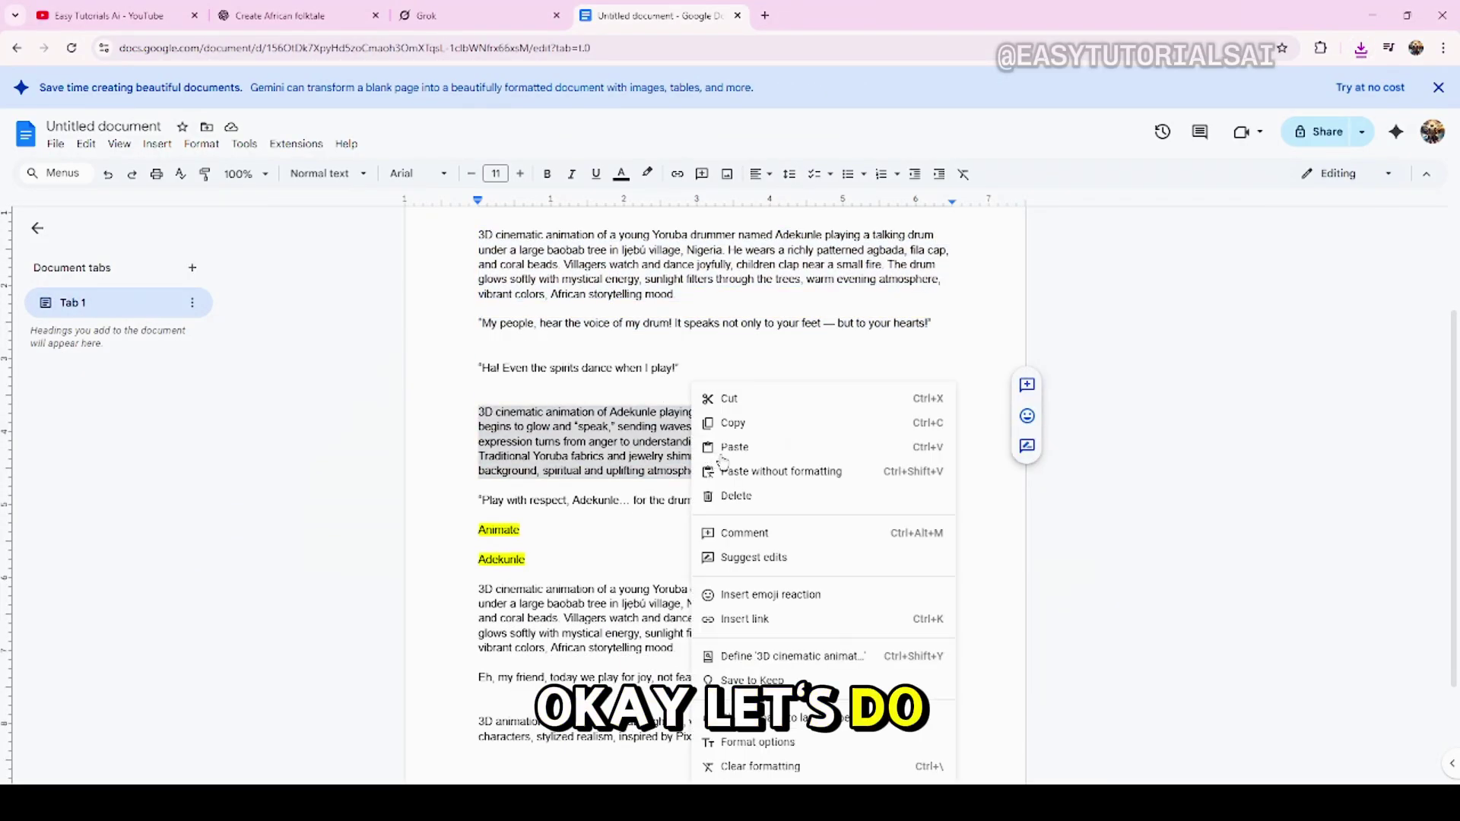
left_click(733, 423)
scroll(742, 428, "down", 1)
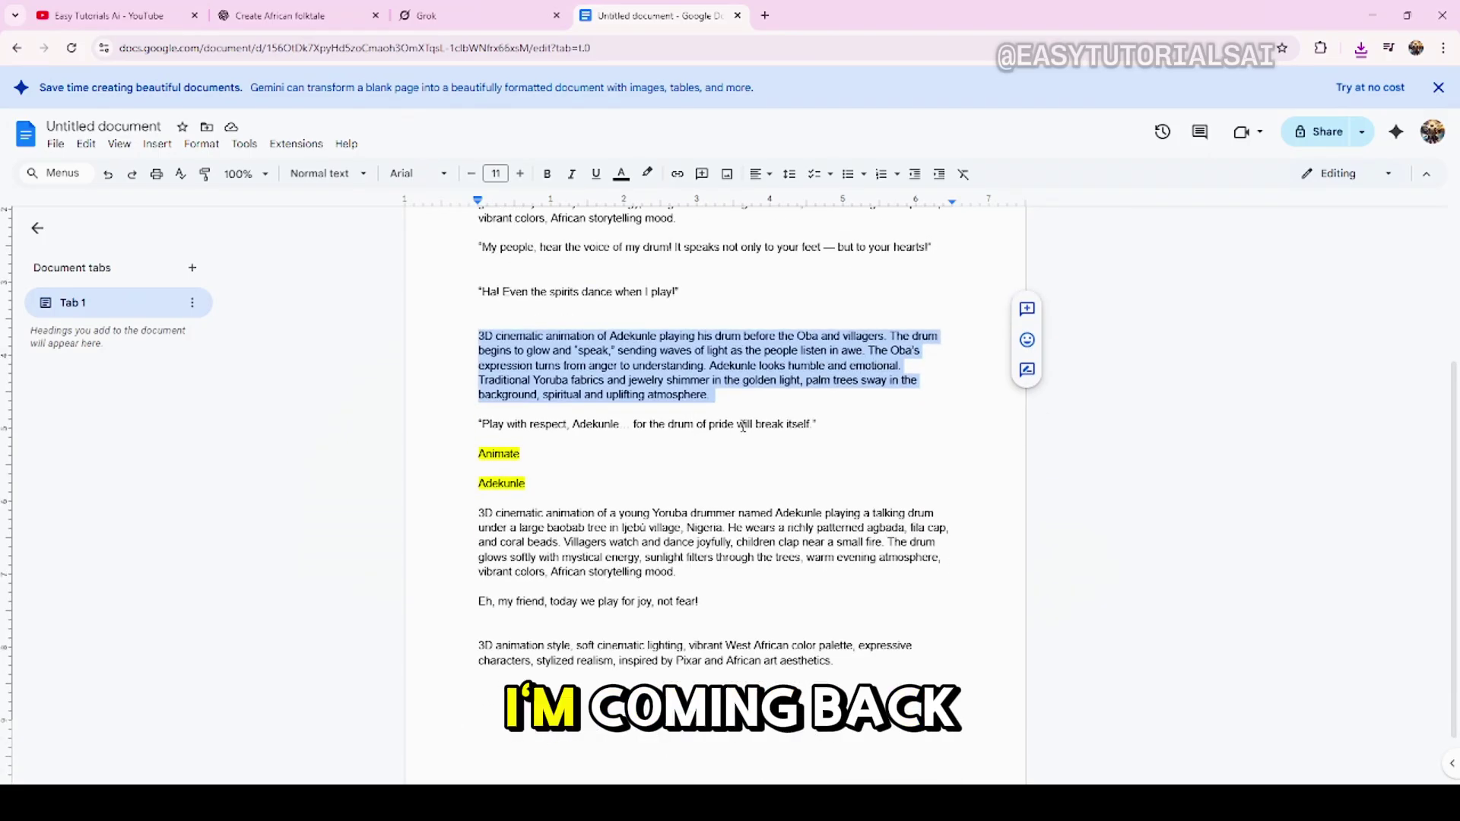
left_click(457, 16)
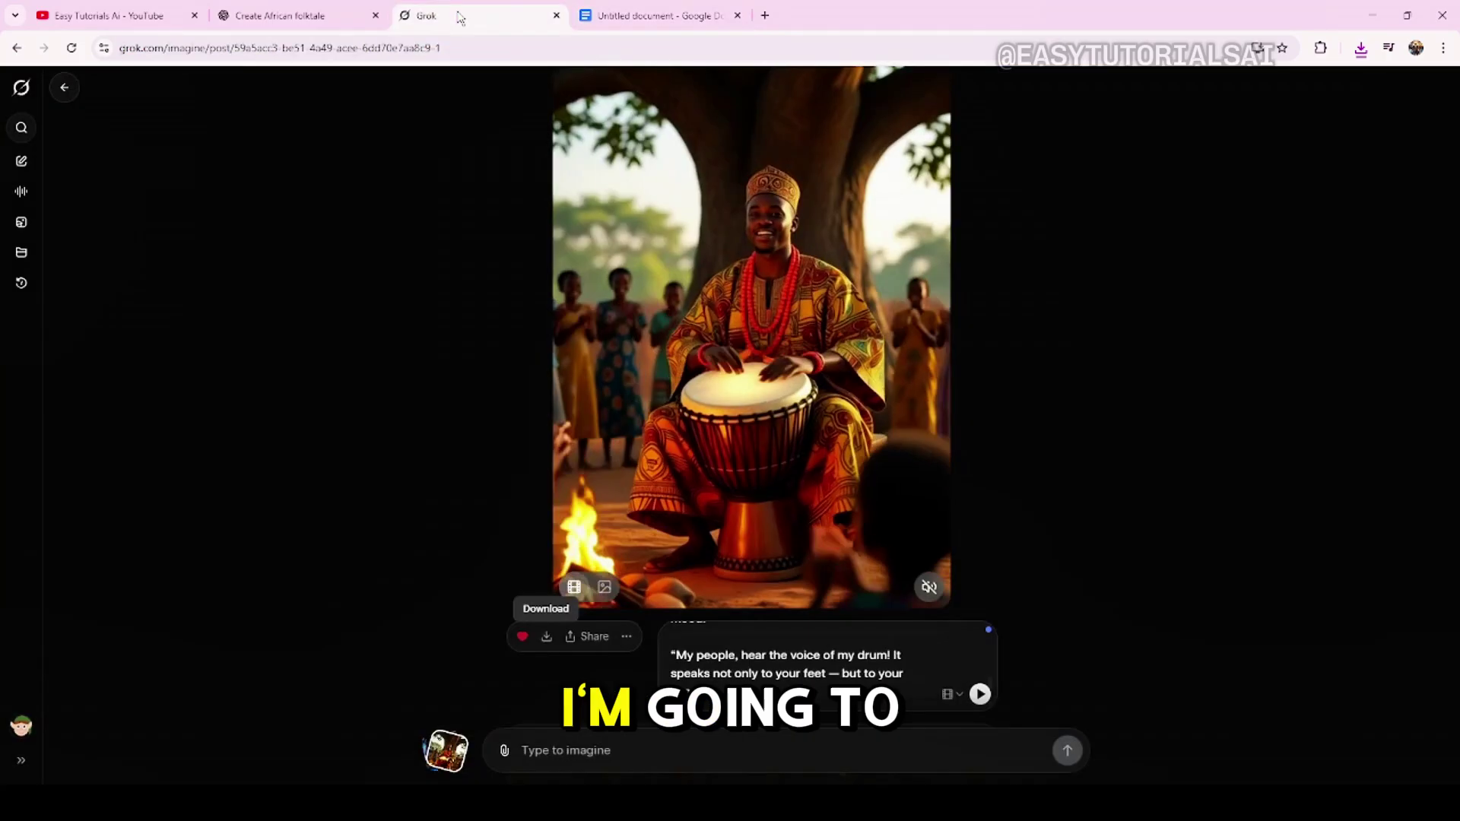
Paste the Oba scene prompt into Grok's imagine box and open one of the drummer images.
left_click(549, 754)
key("ctrl+v")
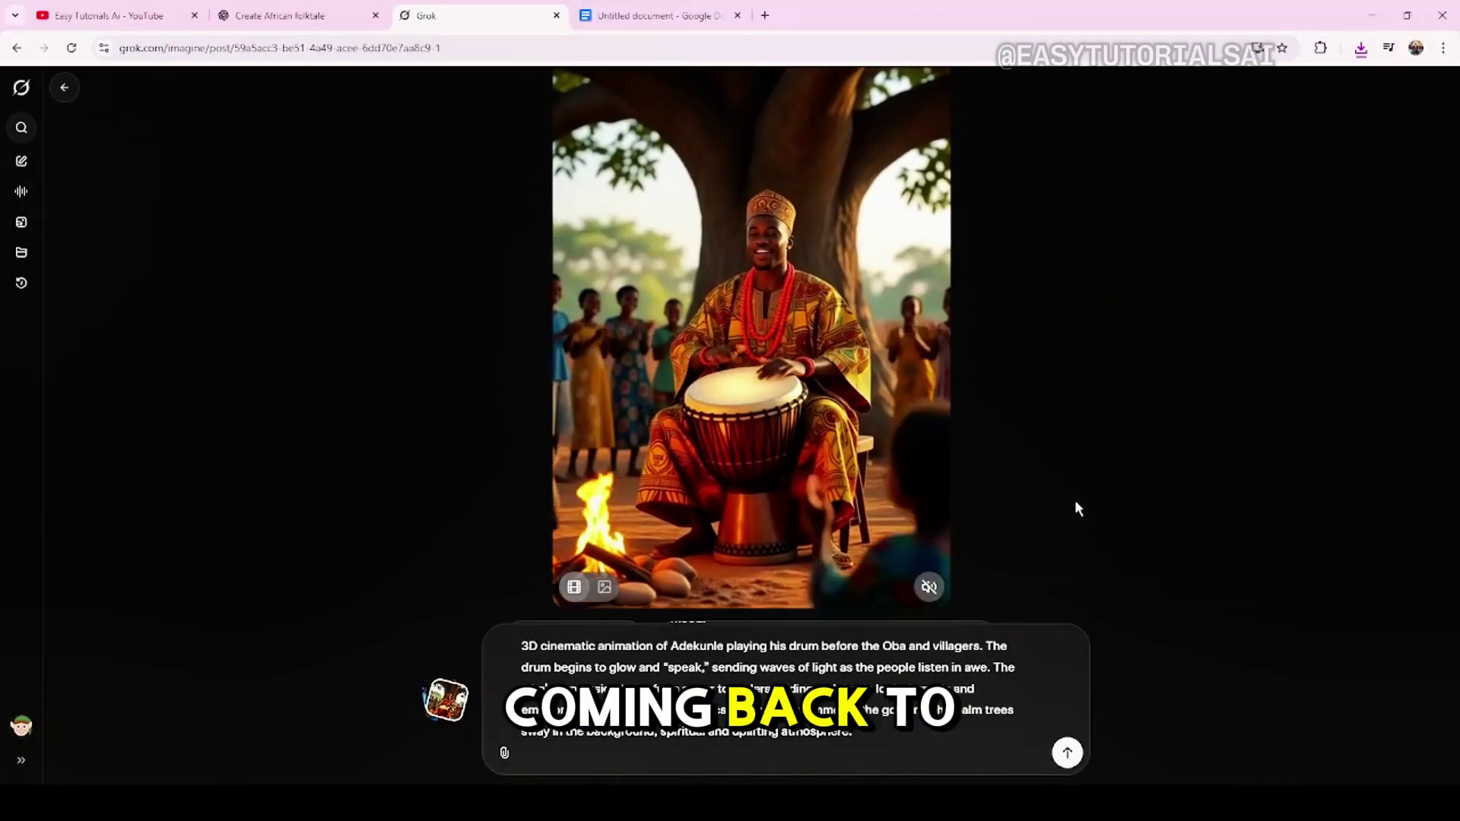
scroll(1075, 500, "down", 2)
scroll(1071, 494, "down", 4)
scroll(1069, 489, "down", 1)
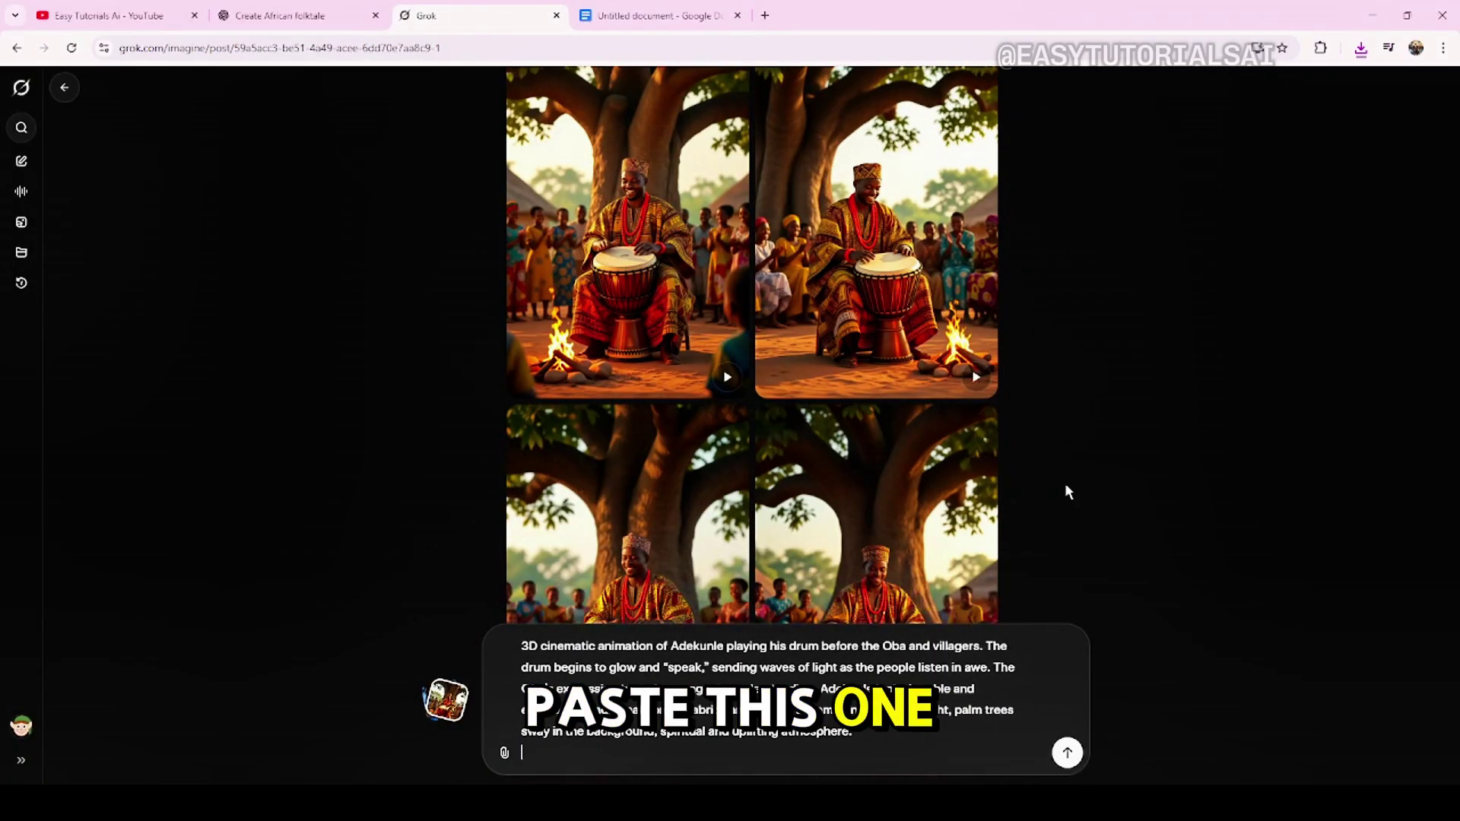
scroll(1067, 491, "down", 2)
scroll(1064, 482, "down", 2)
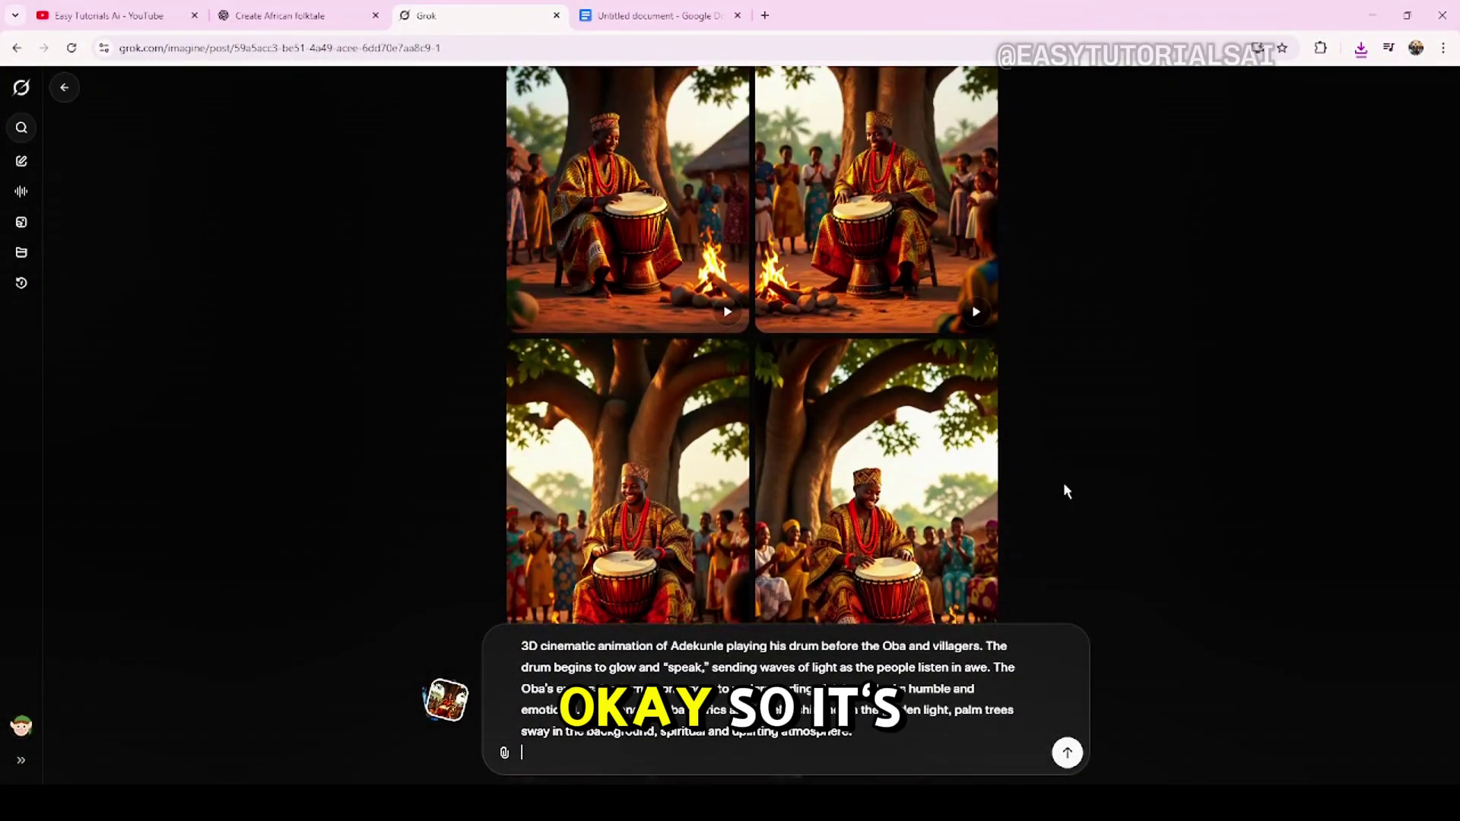
scroll(1064, 483, "up", 2)
scroll(1064, 482, "down", 2)
scroll(1064, 490, "up", 1)
scroll(1064, 490, "down", 2)
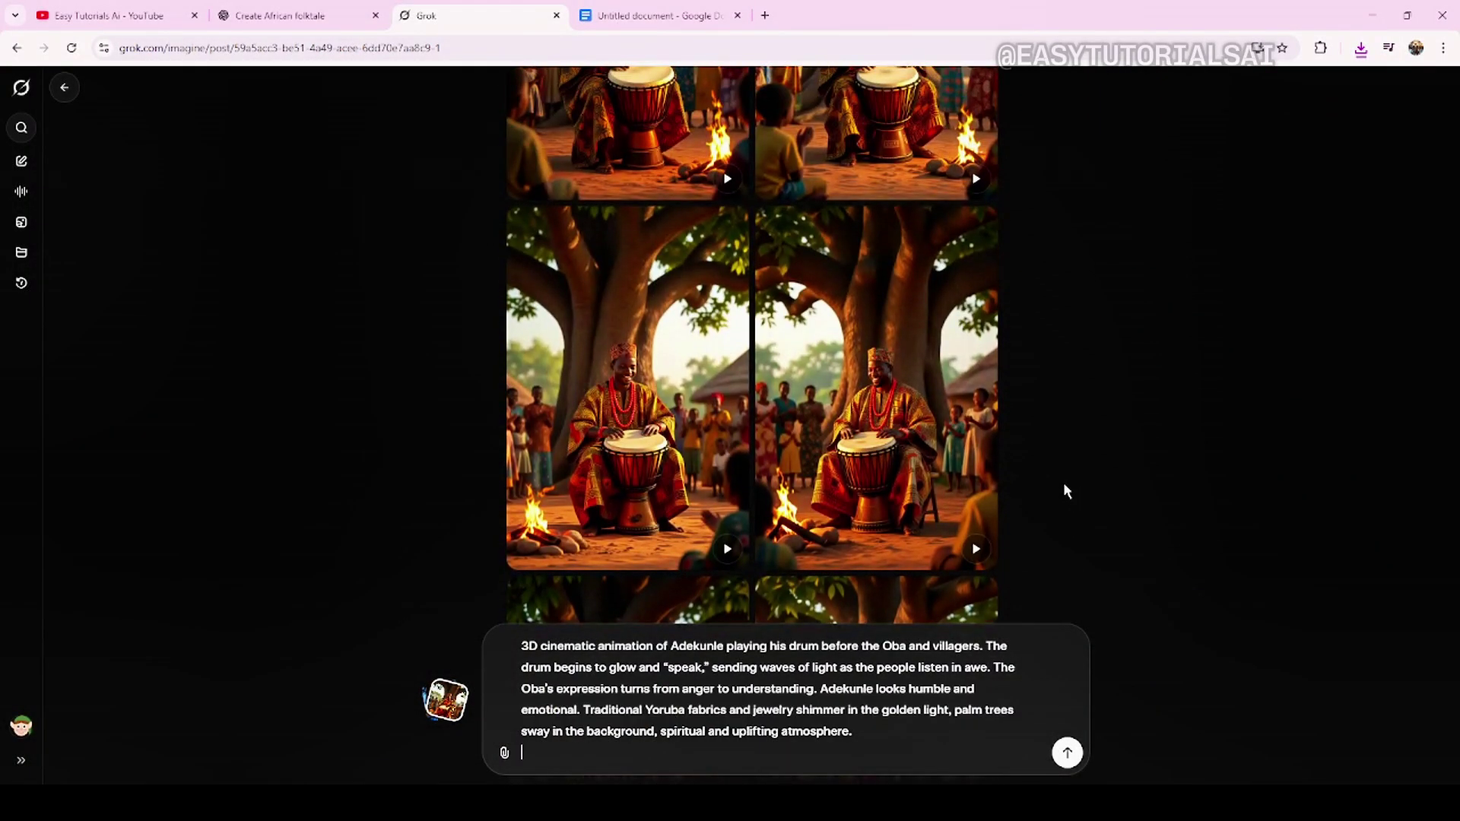
scroll(1064, 482, "down", 1)
scroll(1063, 482, "up", 1)
scroll(1059, 490, "down", 2)
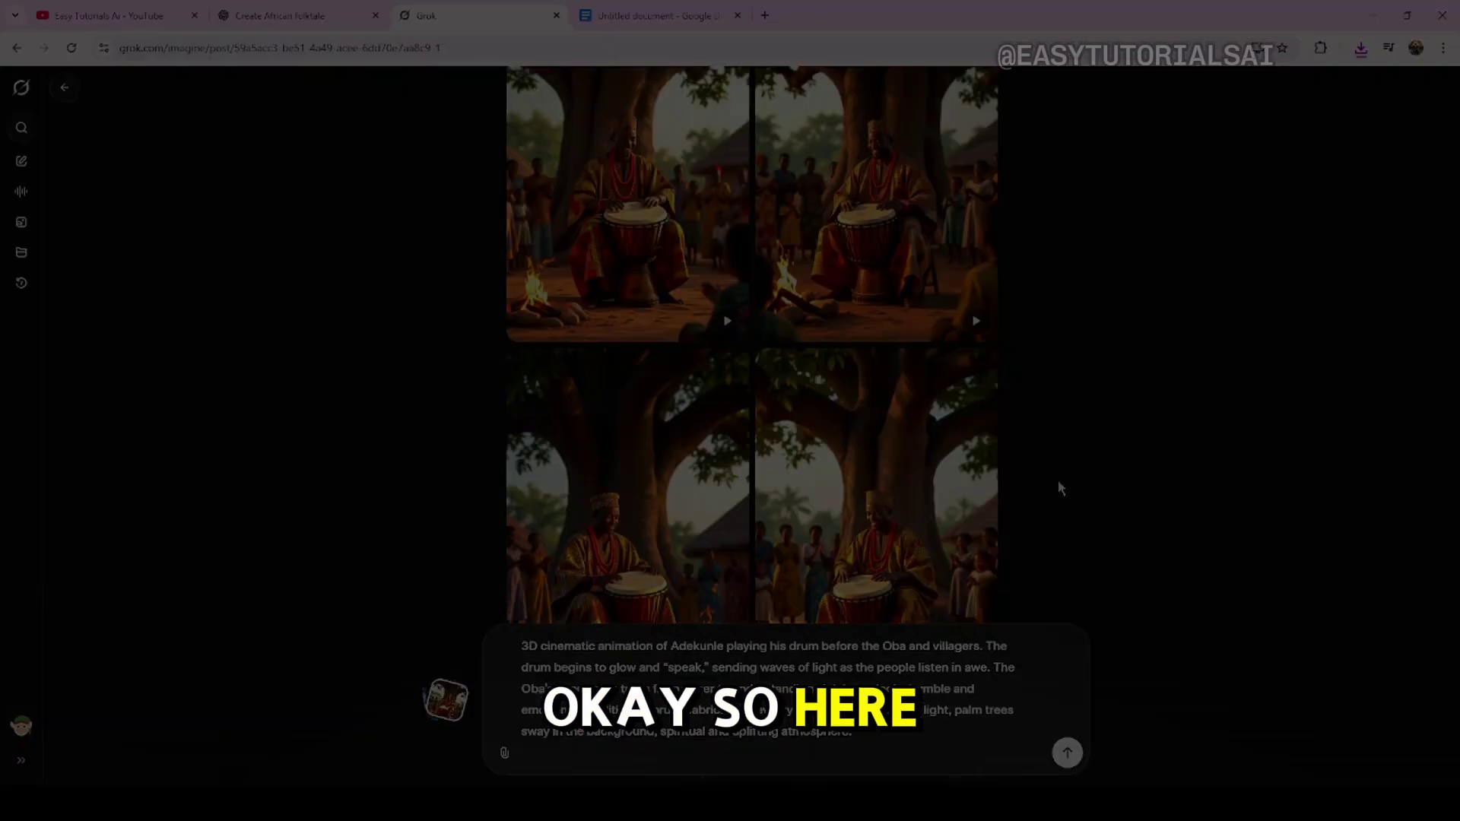
scroll(878, 360, "up", 1)
left_click(879, 352)
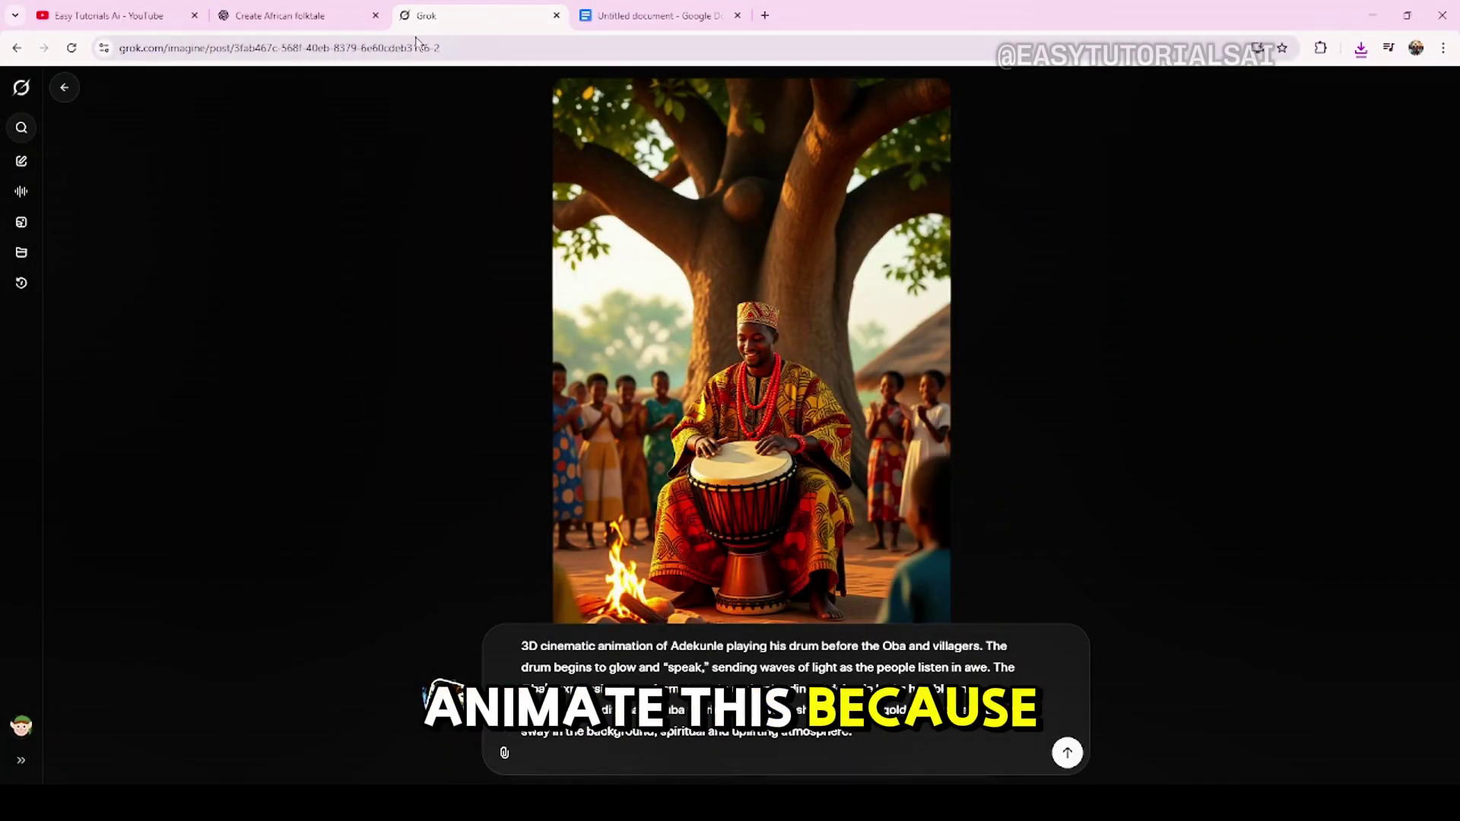
Copy the 'Play with respect, Adekunle…' dialogue line from the Doc.
left_click(635, 20)
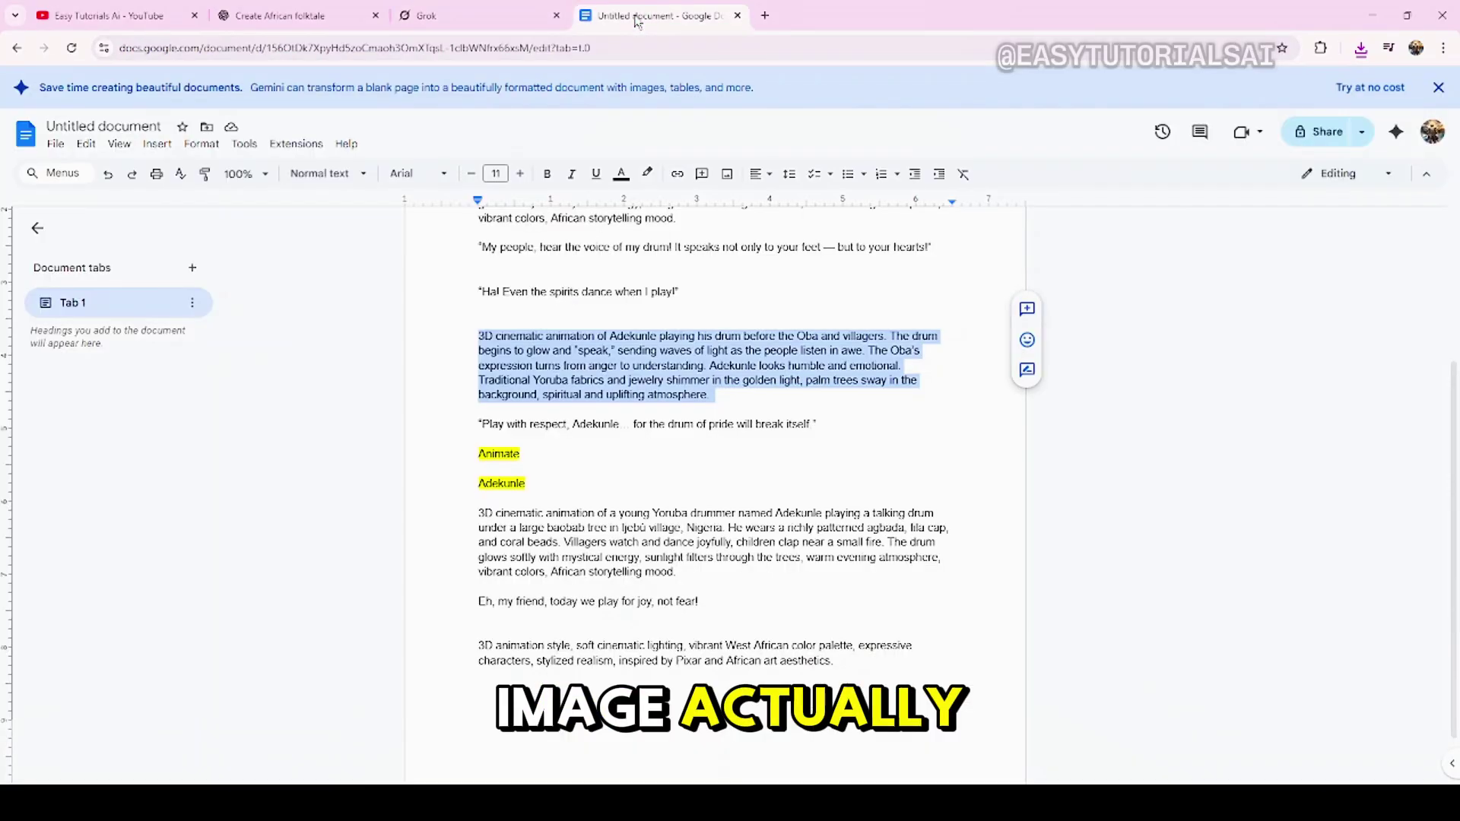
left_click_drag(477, 425, 678, 429)
right_click(816, 434)
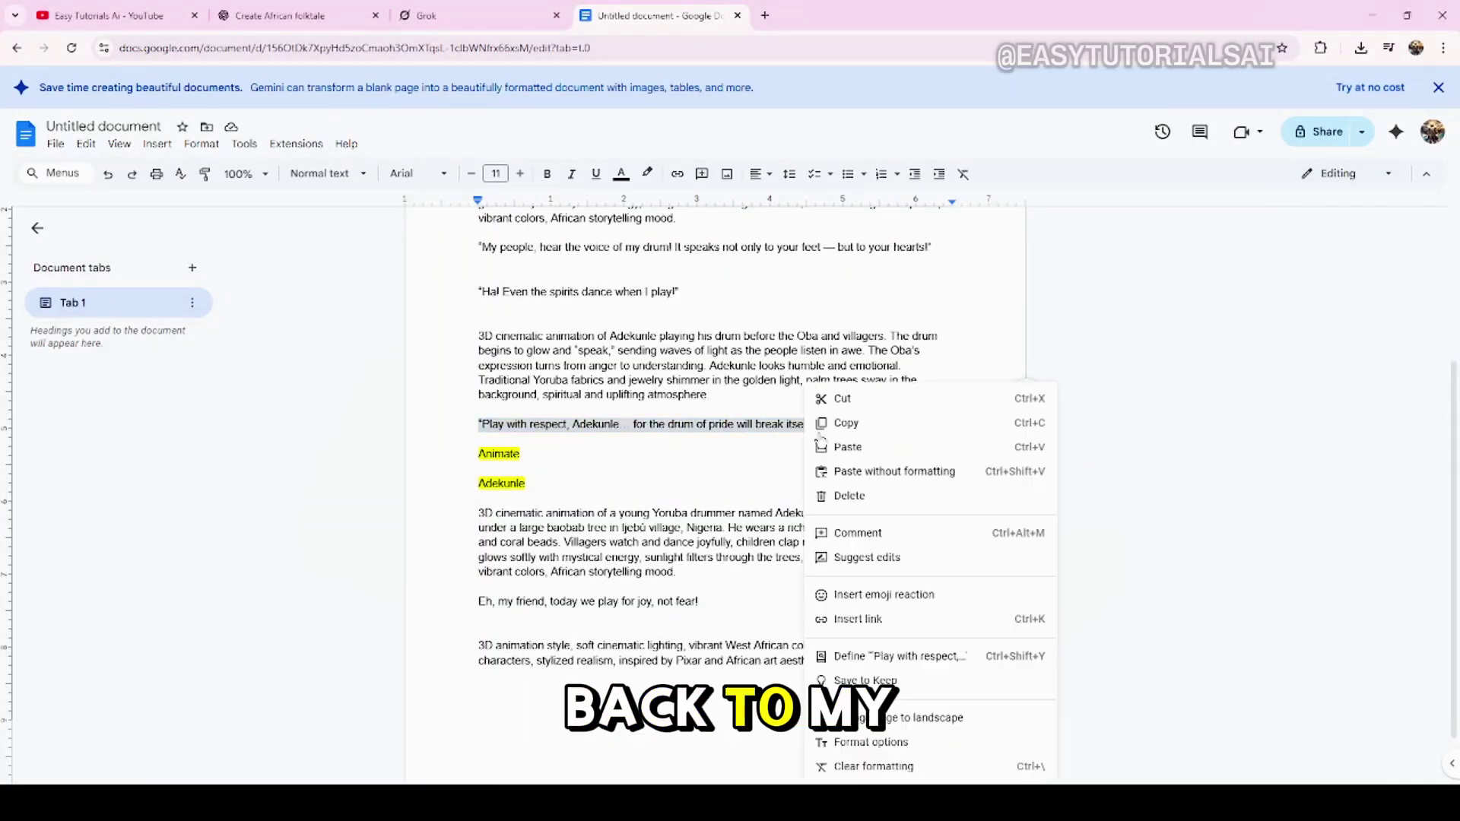
left_click(847, 424)
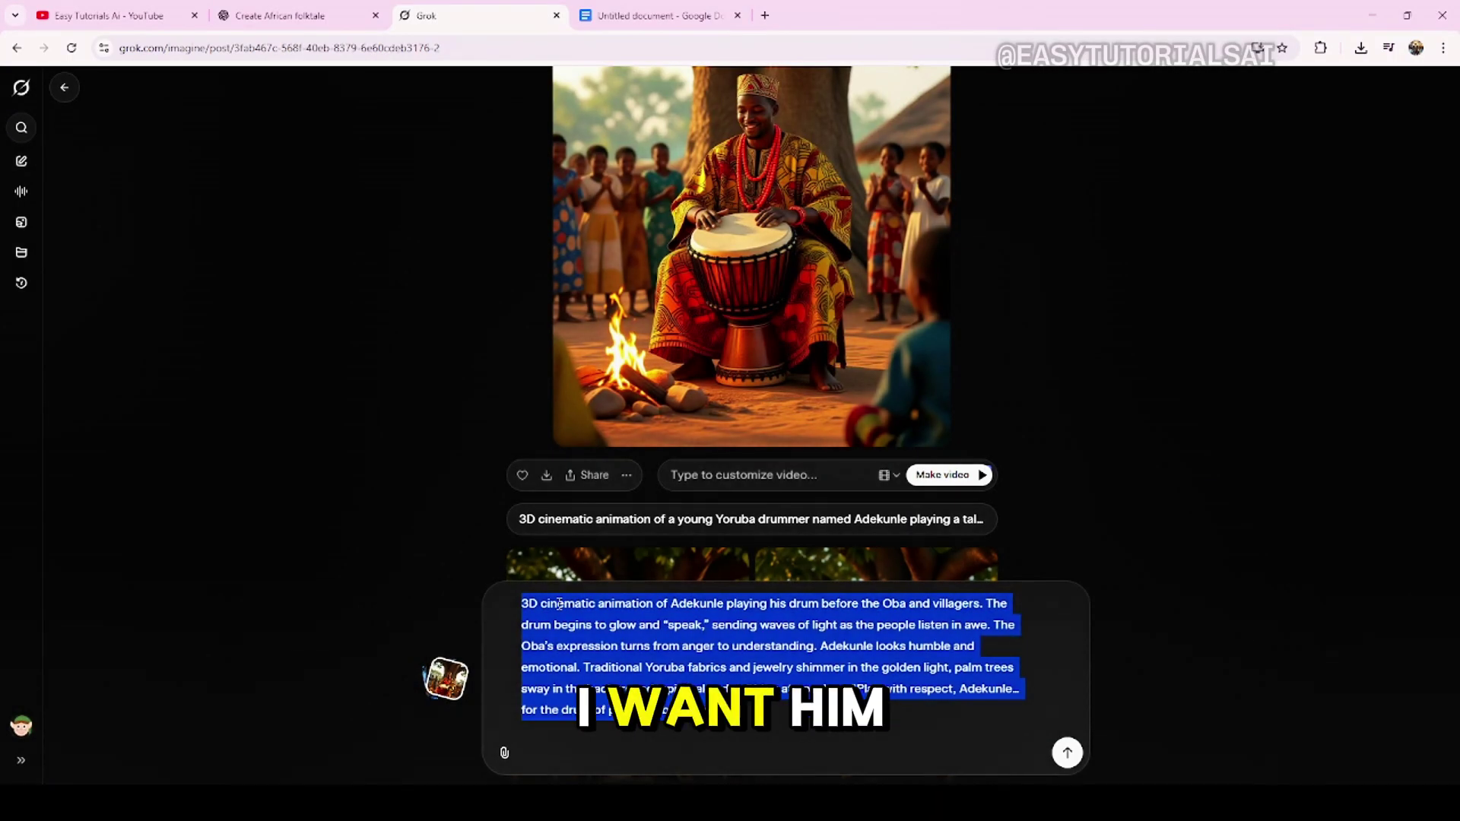
Replace Grok's video prompt with the 'Play with respect' line and make the video.
key("BackSpace")
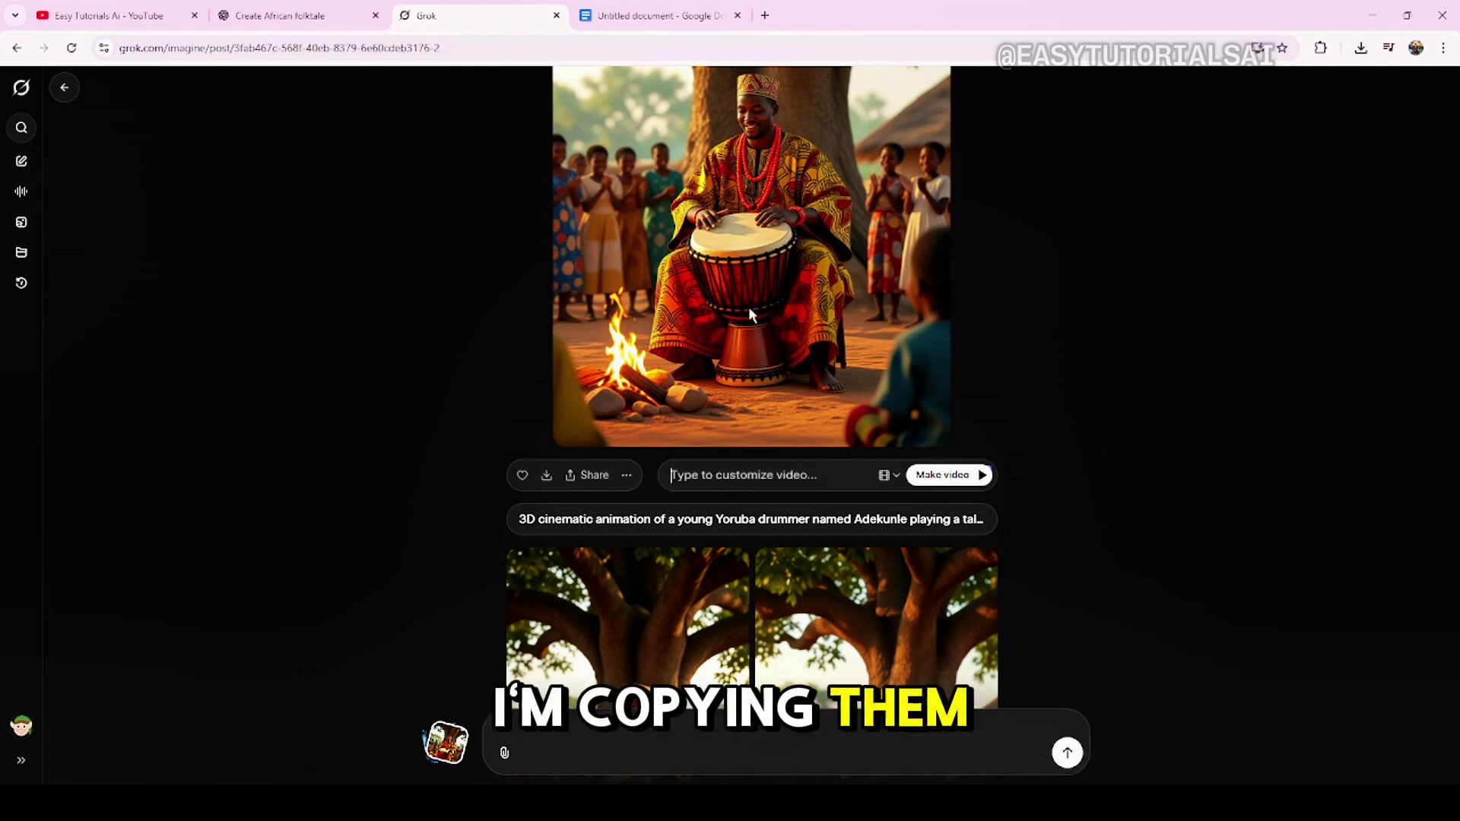
key("ctrl+v")
left_click(980, 528)
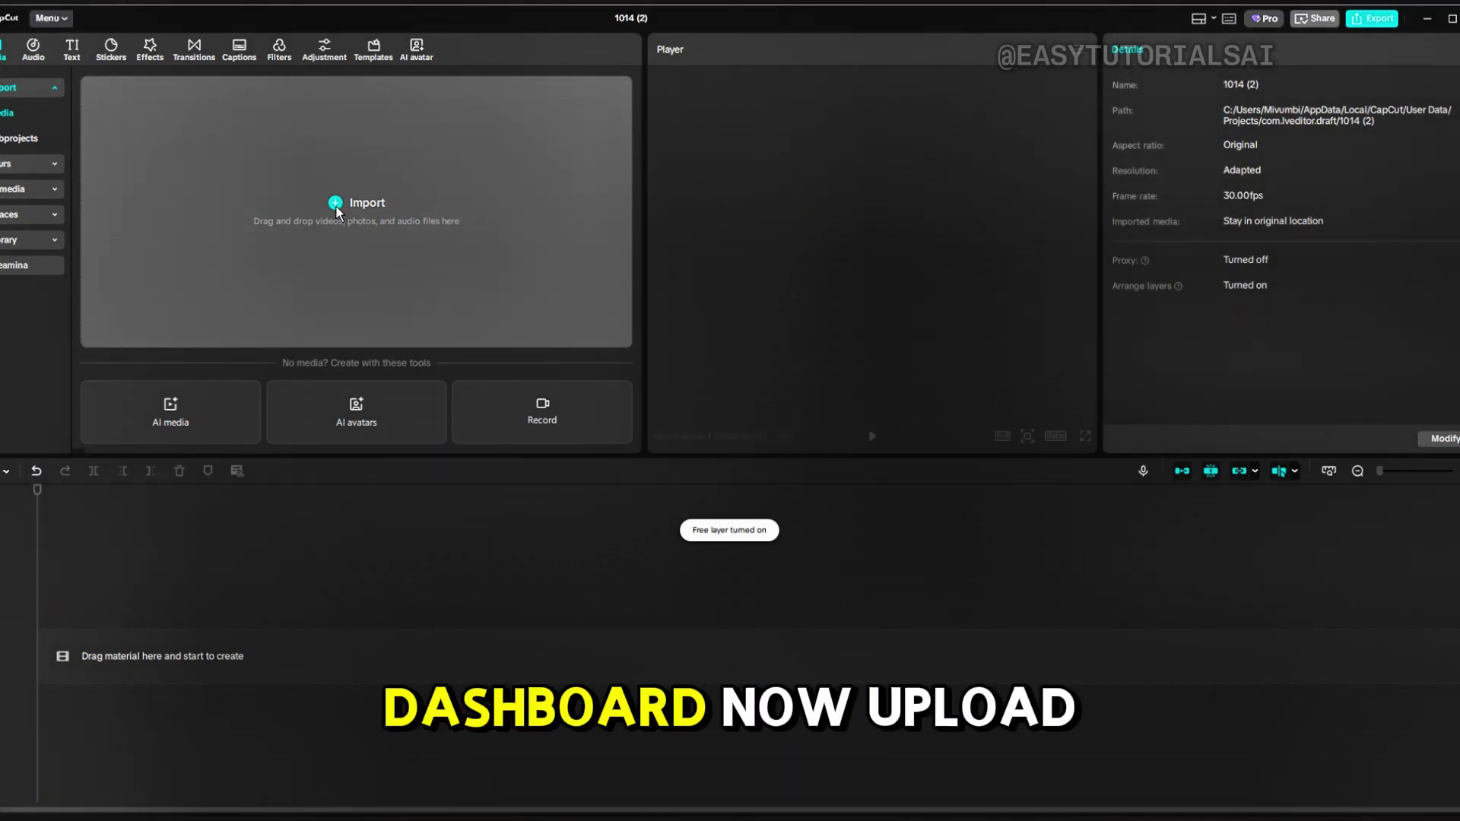
Import the three drummer video files into CapCut's media library.
left_click(336, 212)
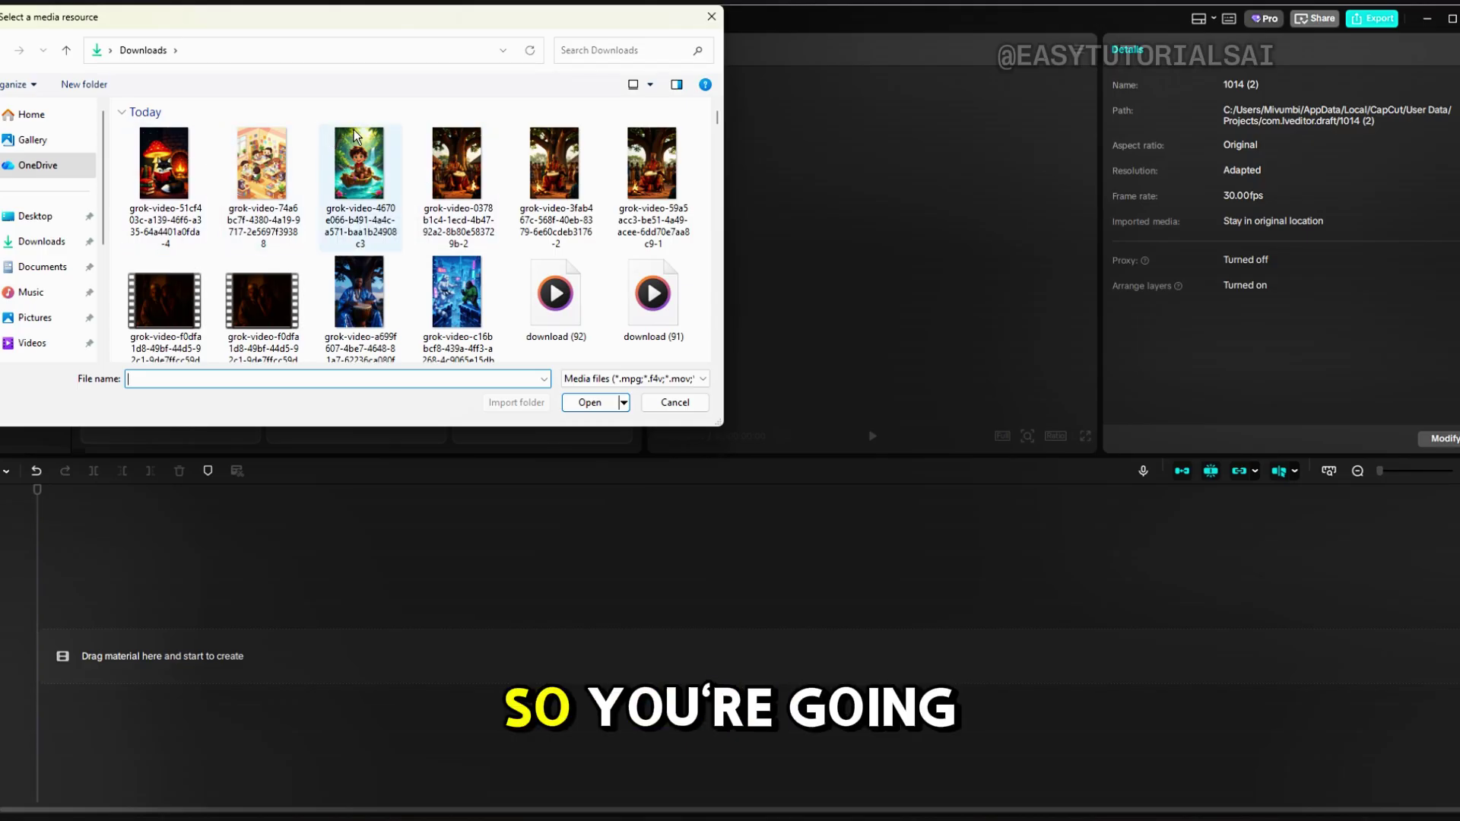
left_click_drag(420, 143, 679, 196)
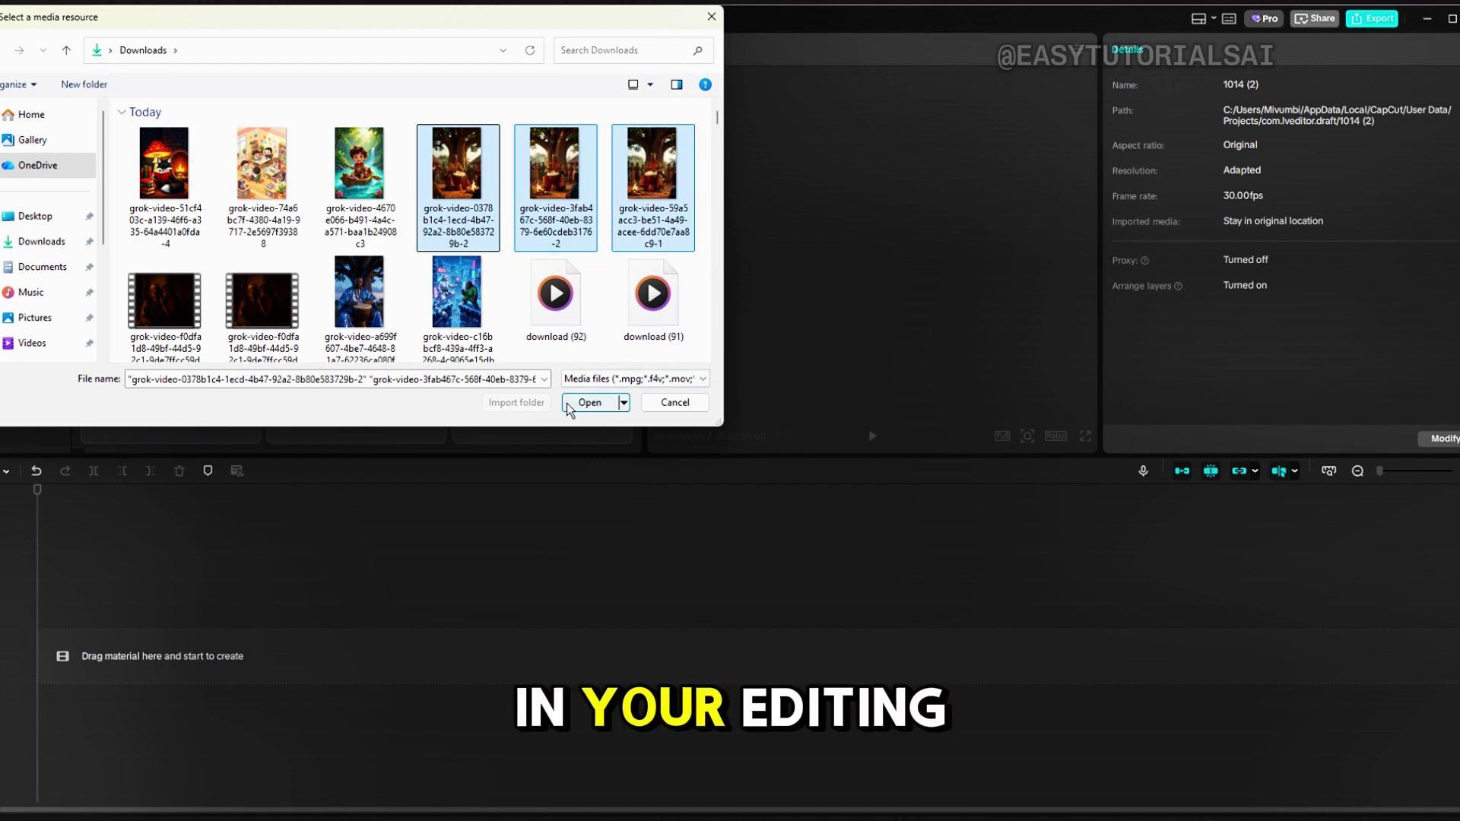
left_click(589, 402)
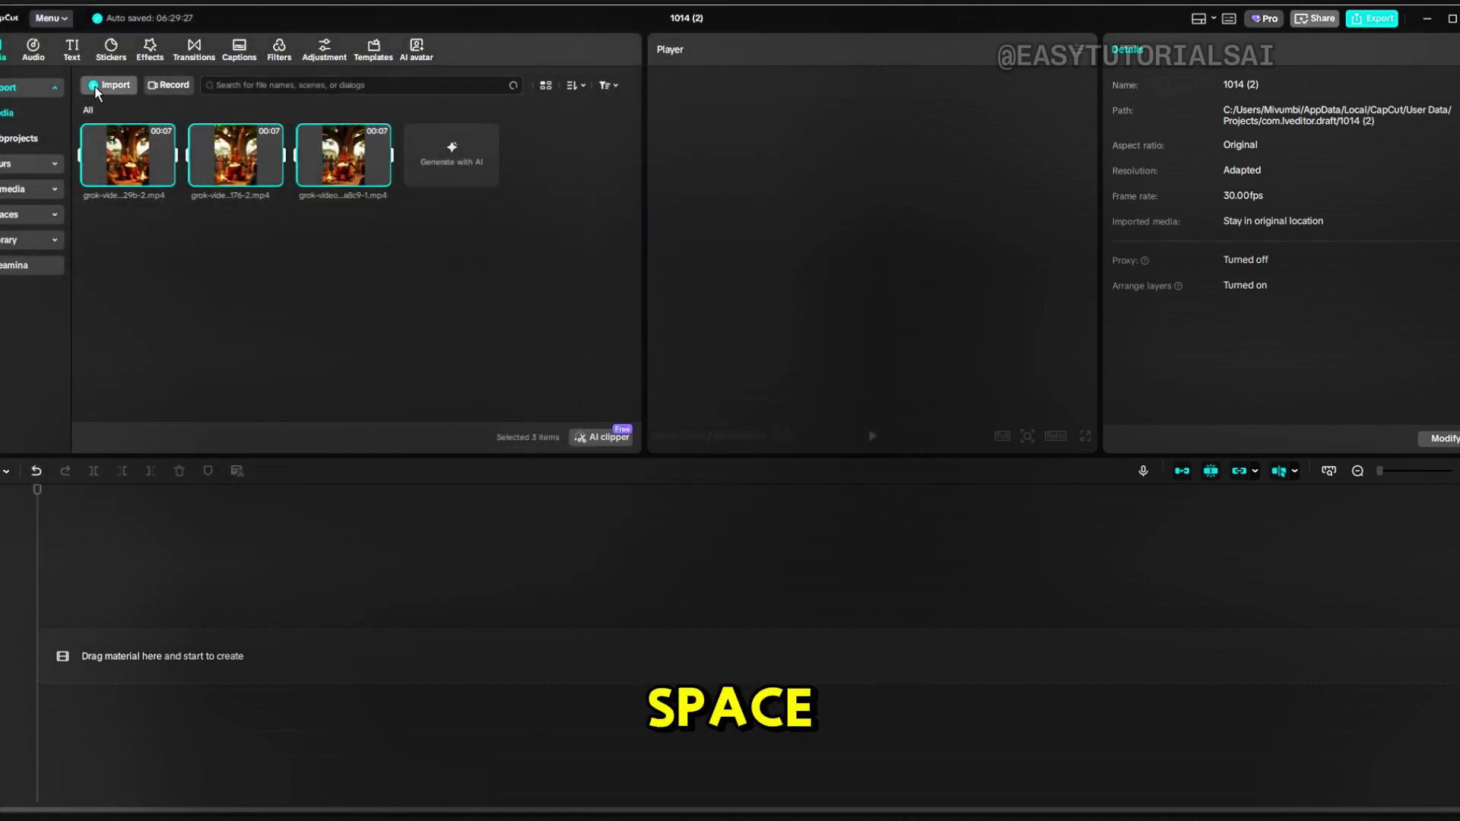
Import the blue-robed drummer clip and the dark village clip as fourth and fifth media.
left_click(96, 88)
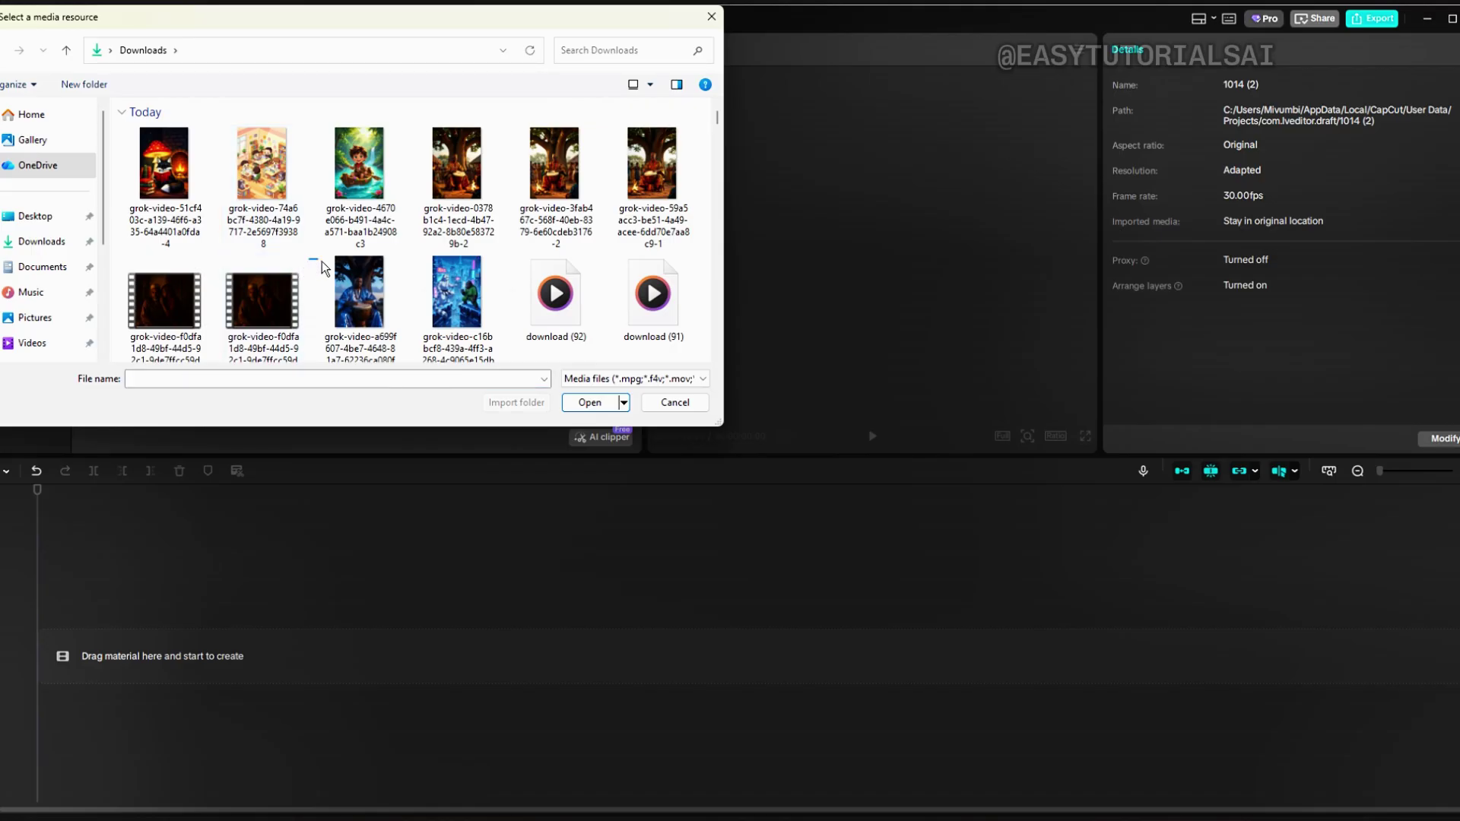
left_click_drag(308, 264, 330, 267)
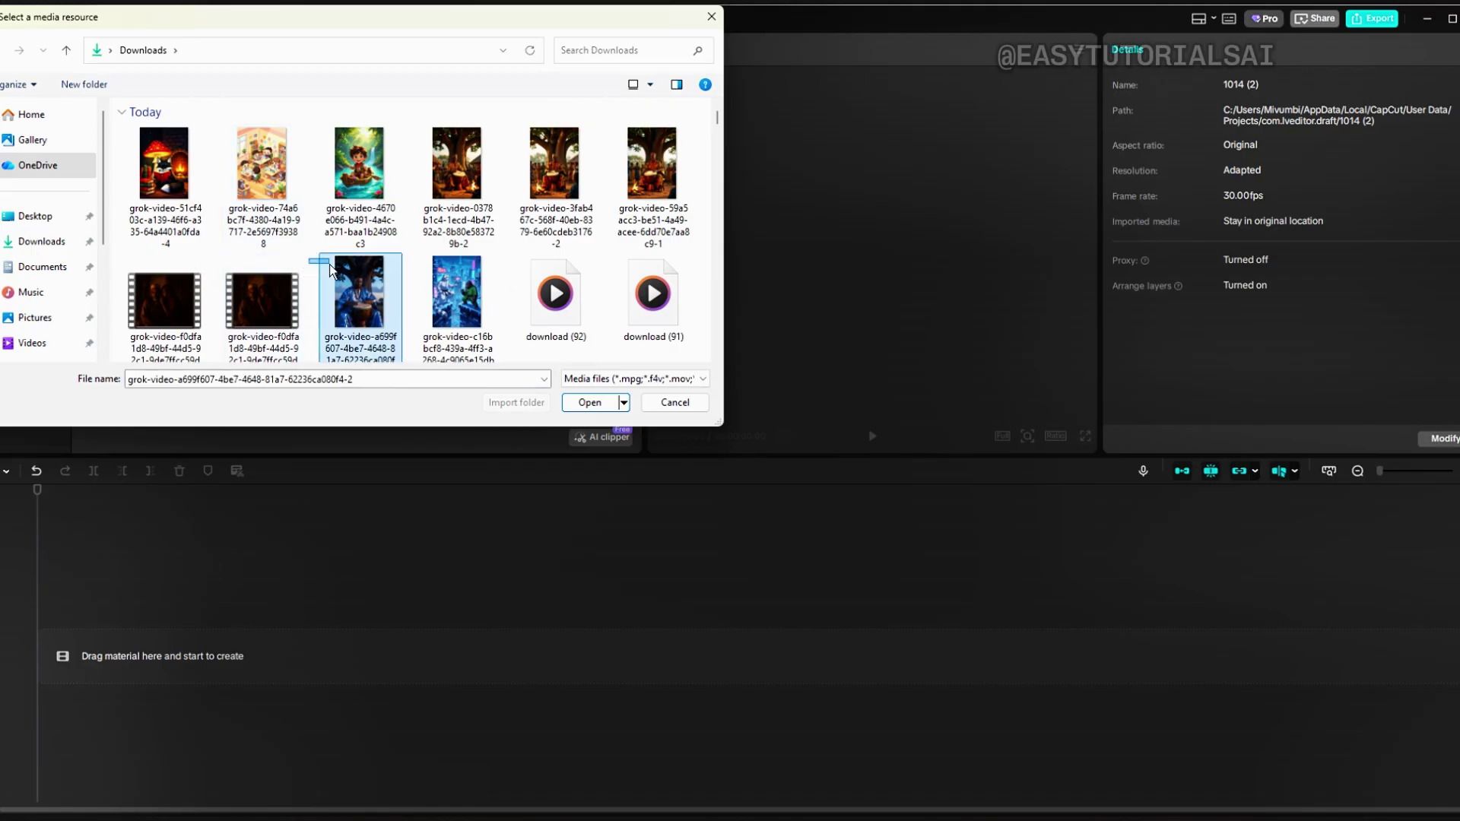
left_click(594, 405)
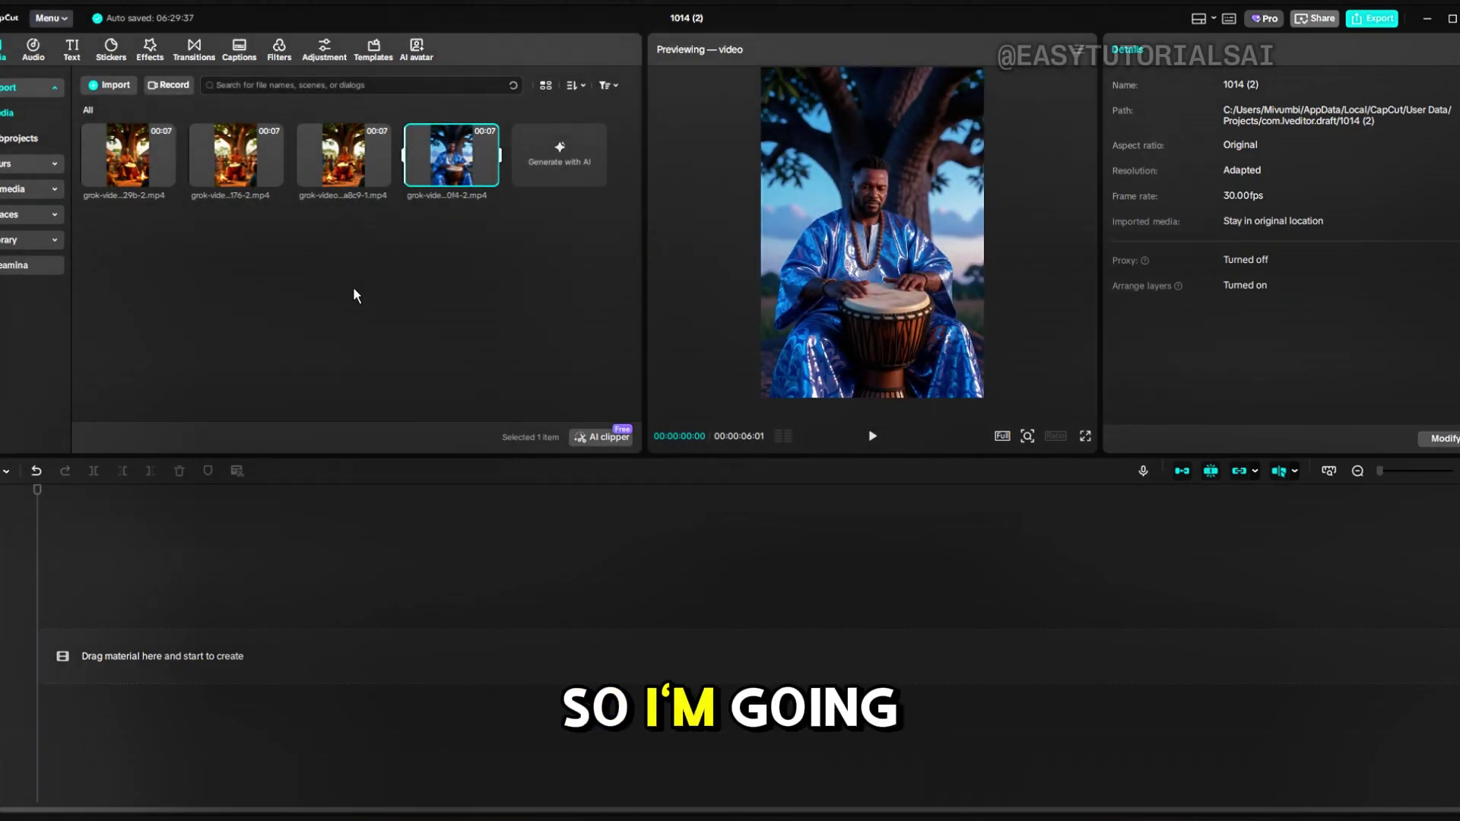
left_click(95, 88)
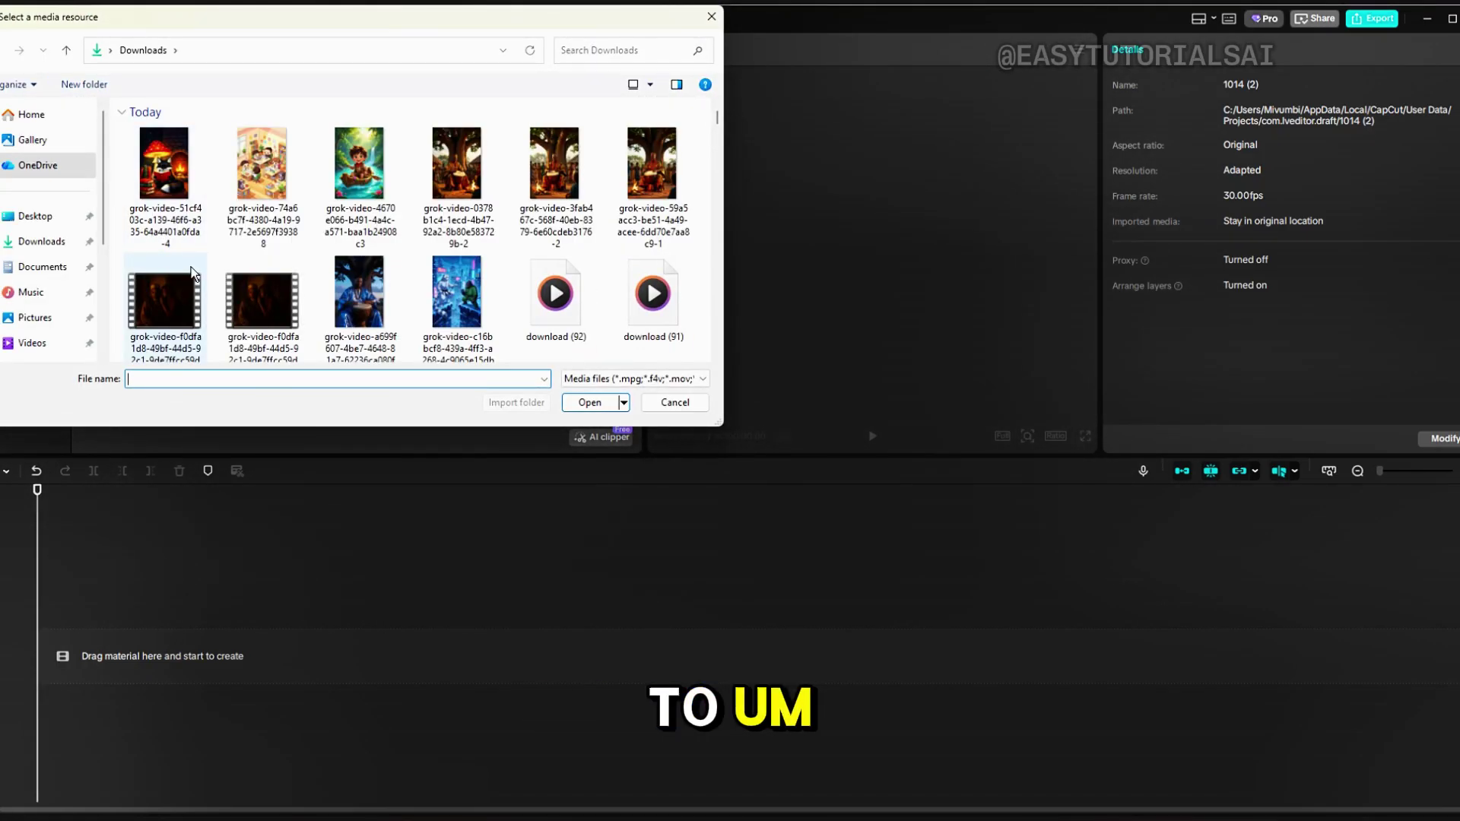
left_click(166, 298)
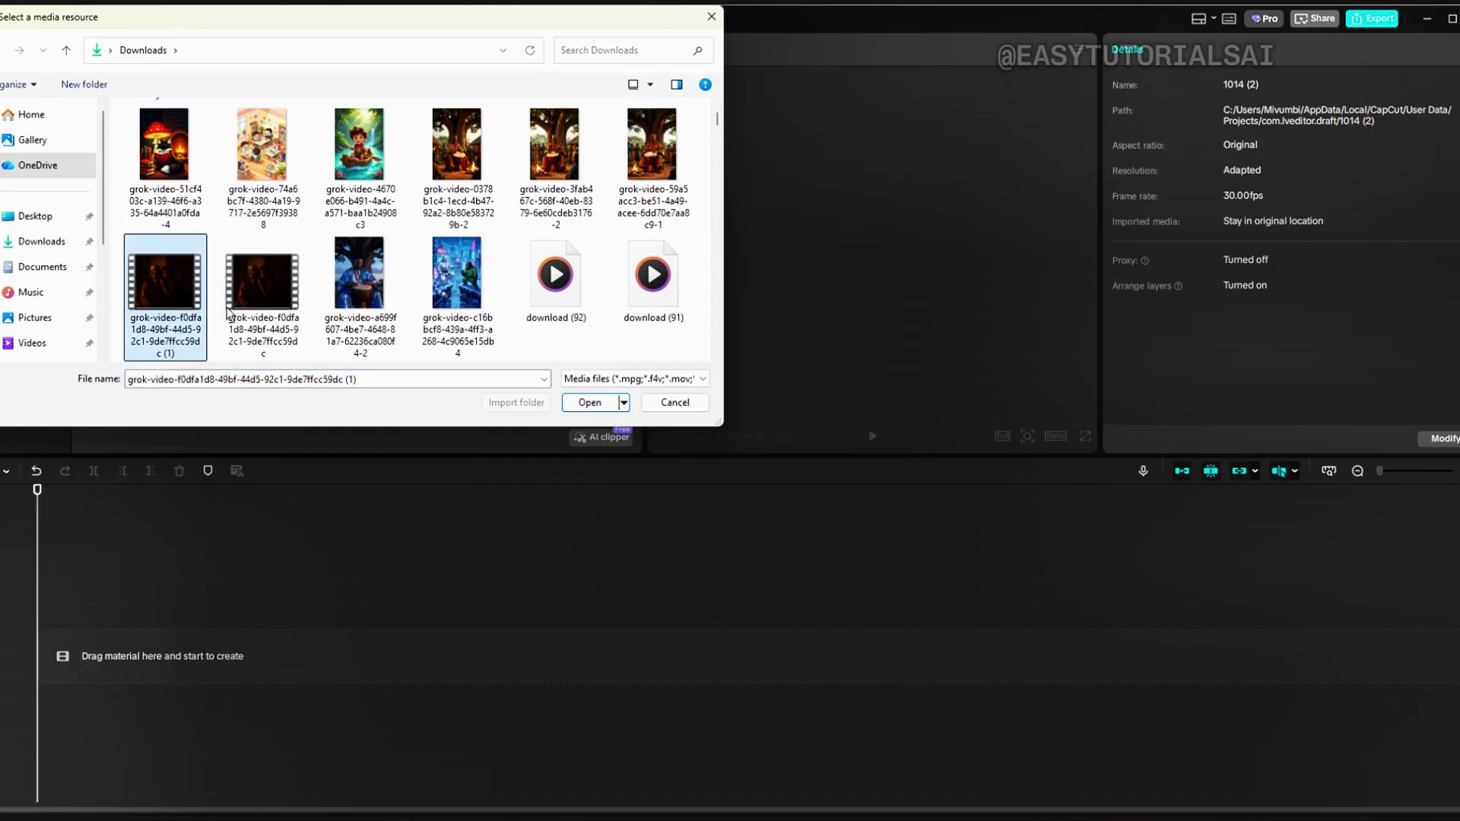
left_click(582, 406)
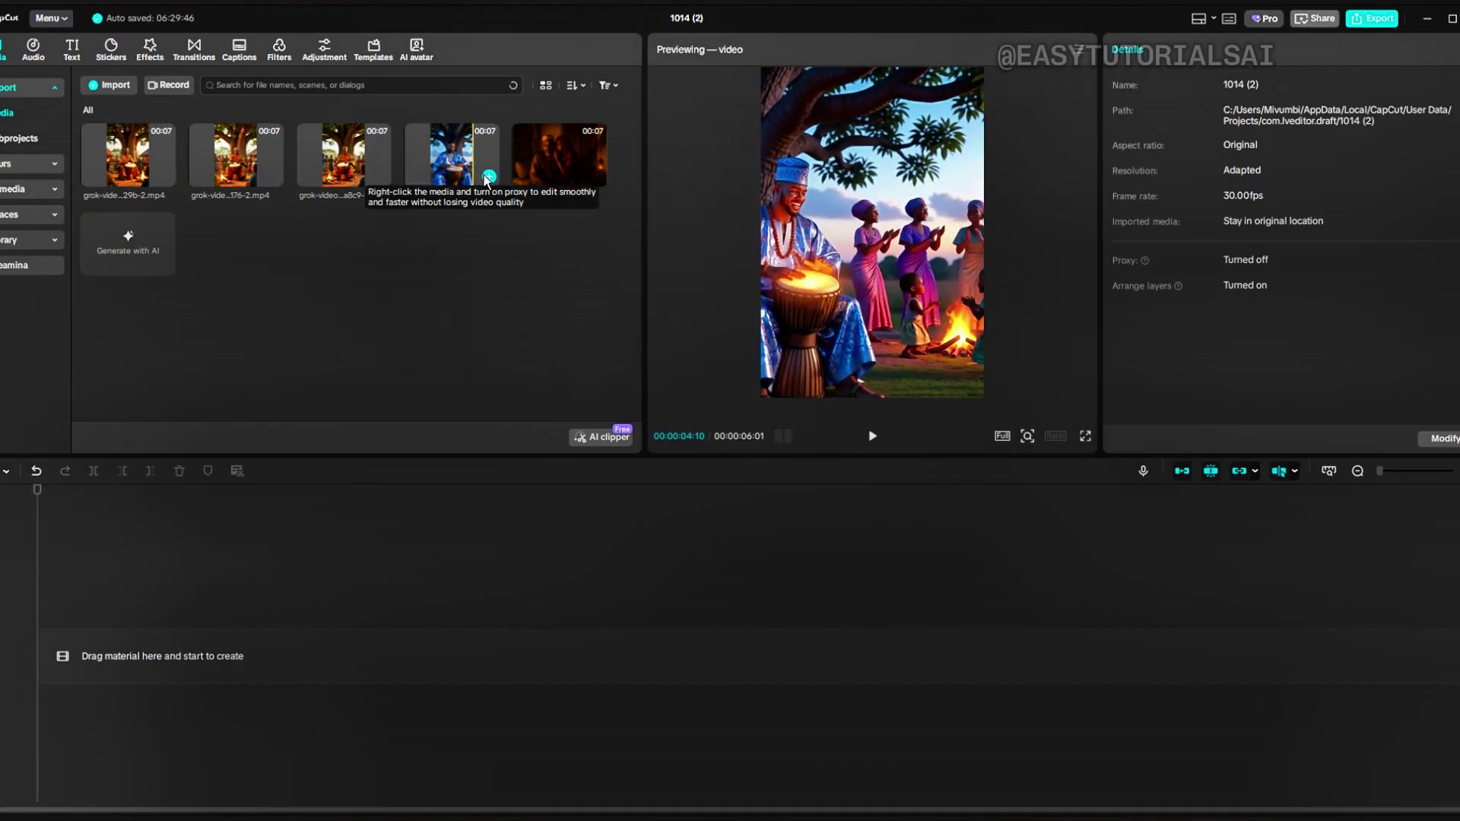
Place the blue-robed and red-robed drummer scenes on the timeline and preview the opening.
left_click(490, 178)
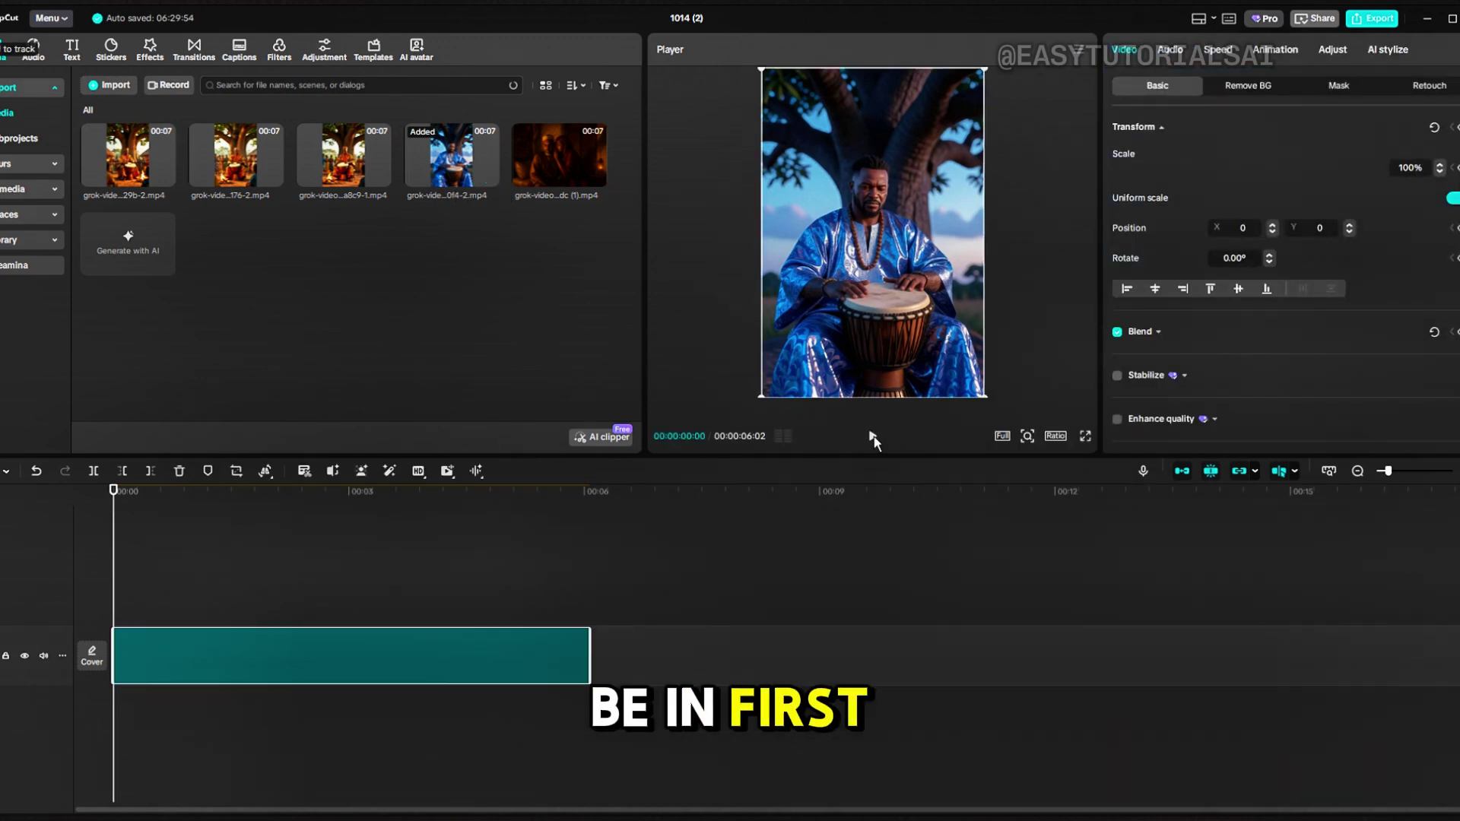
left_click(873, 437)
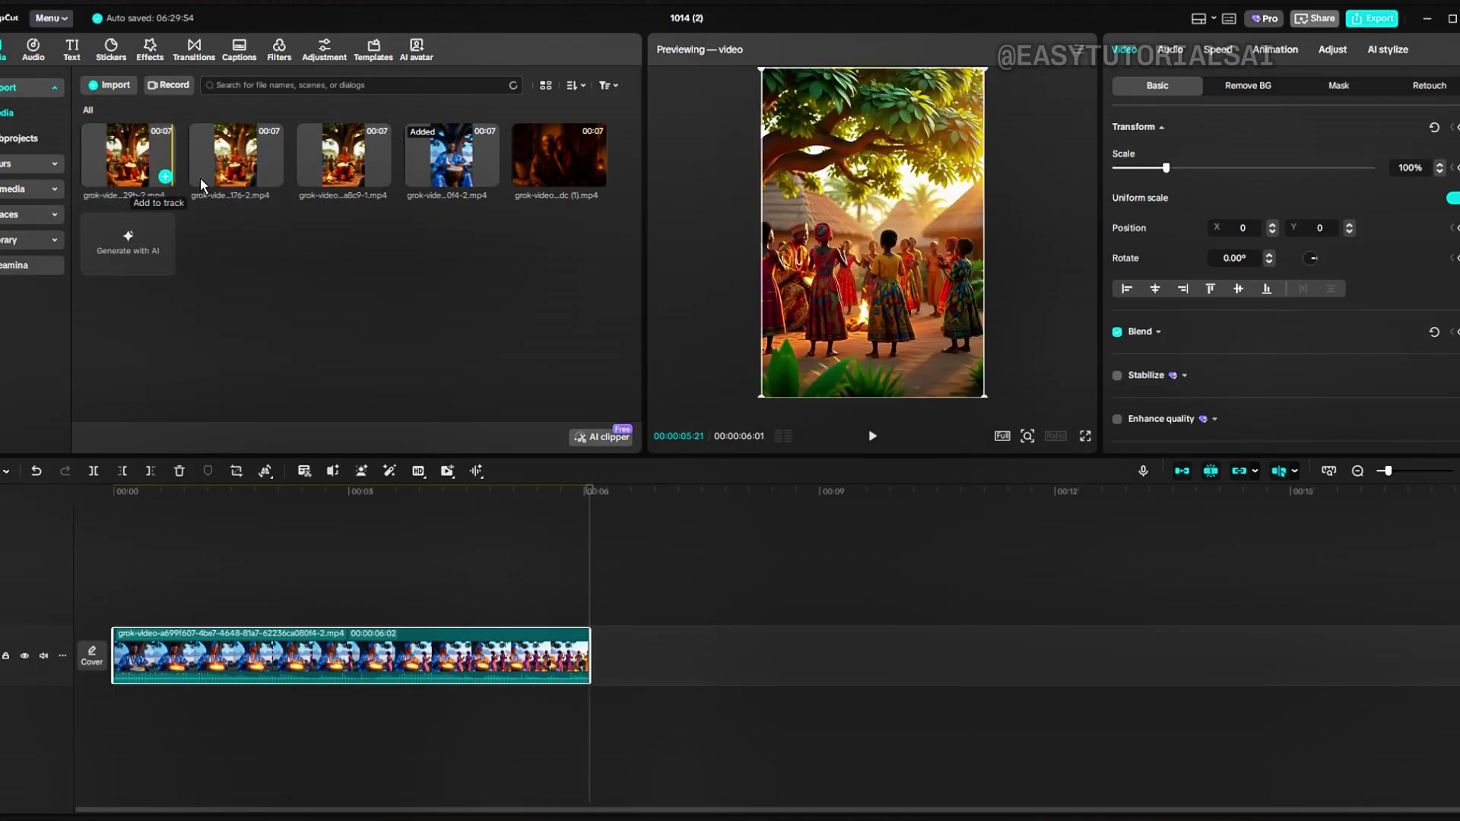
left_click(380, 180)
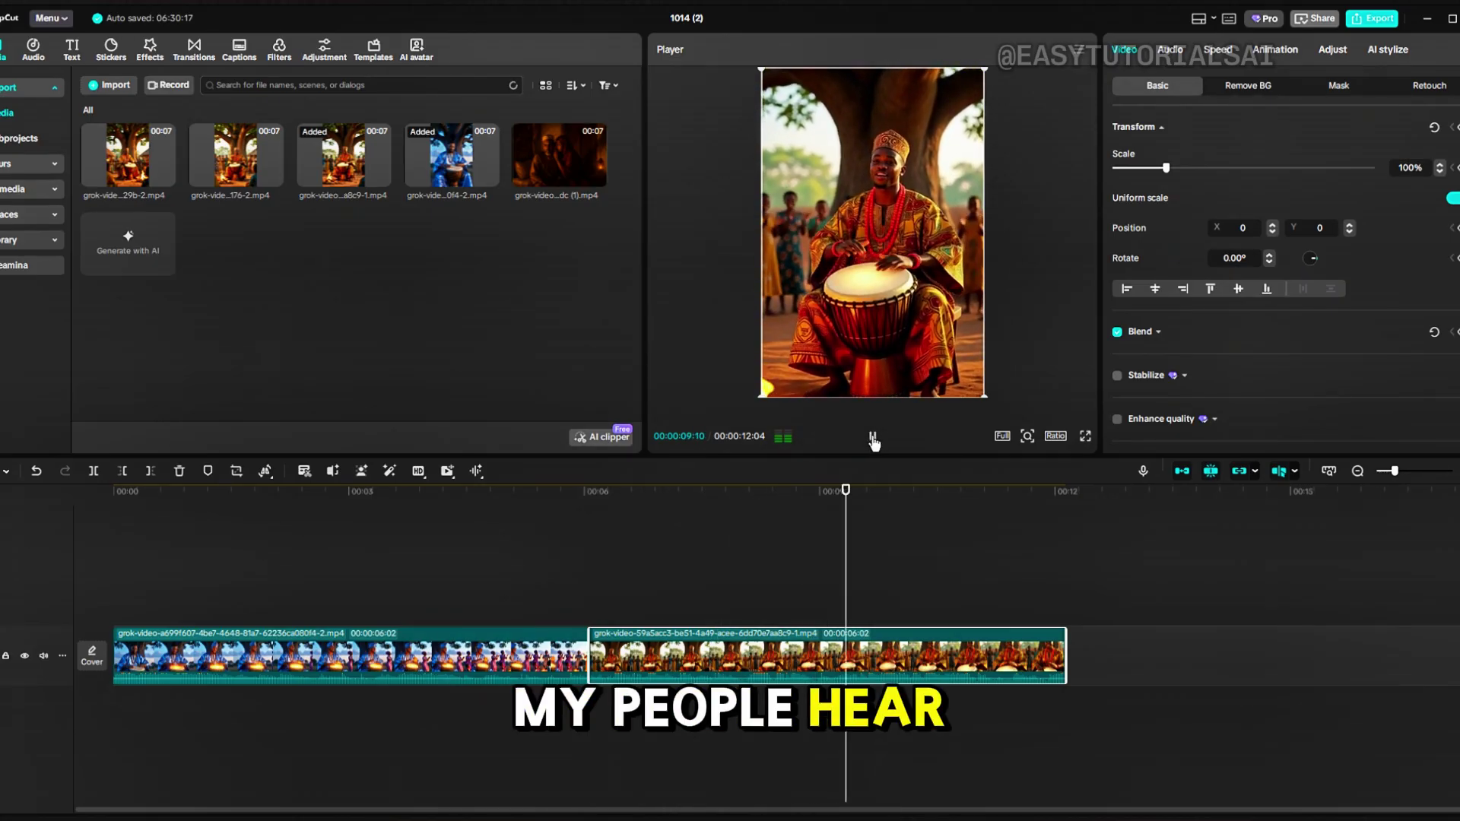
left_click(873, 438)
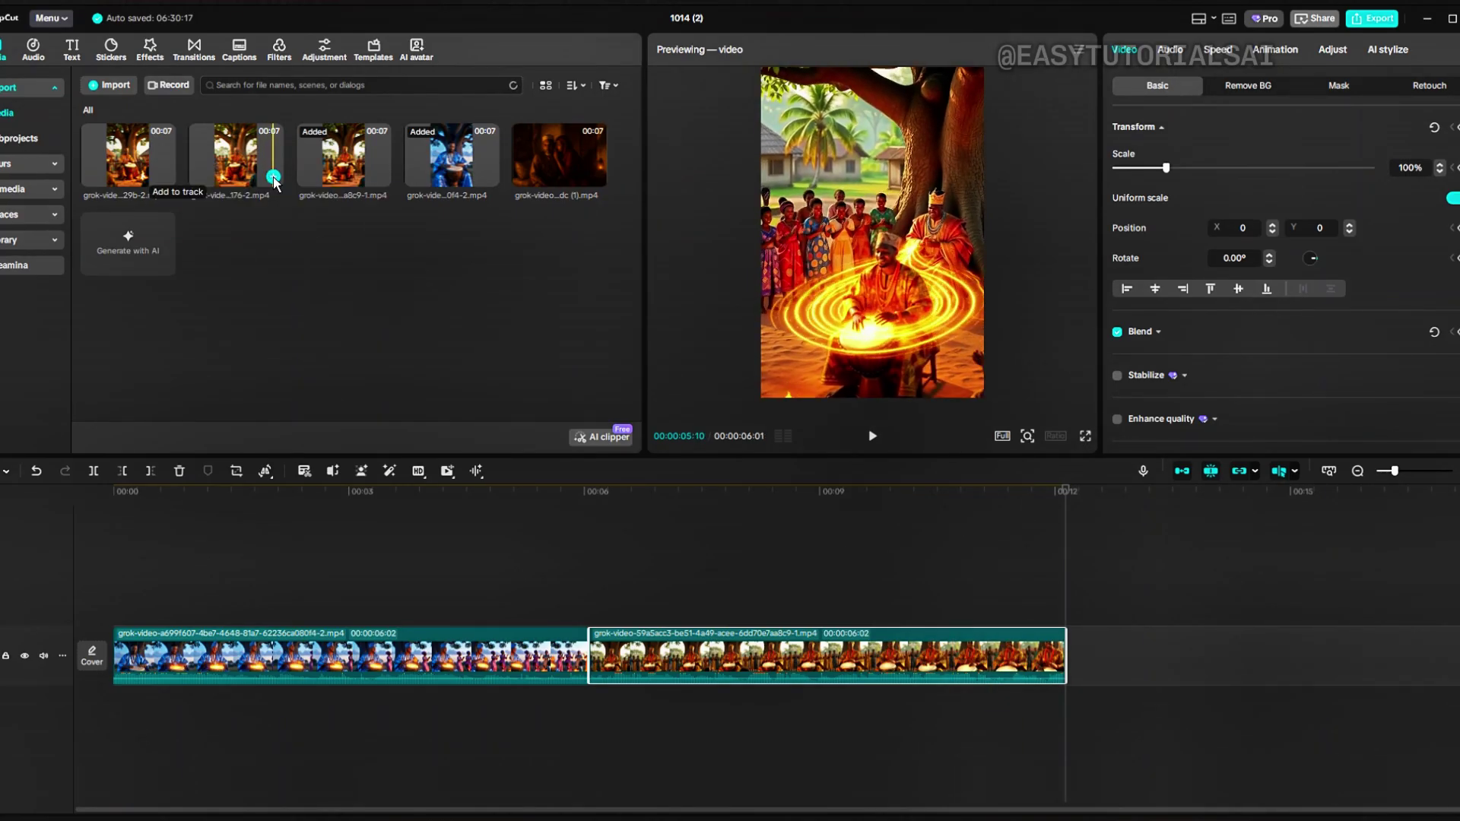
Append the next drumming scene and the village dancing scene, then preview the sequence.
left_click(274, 180)
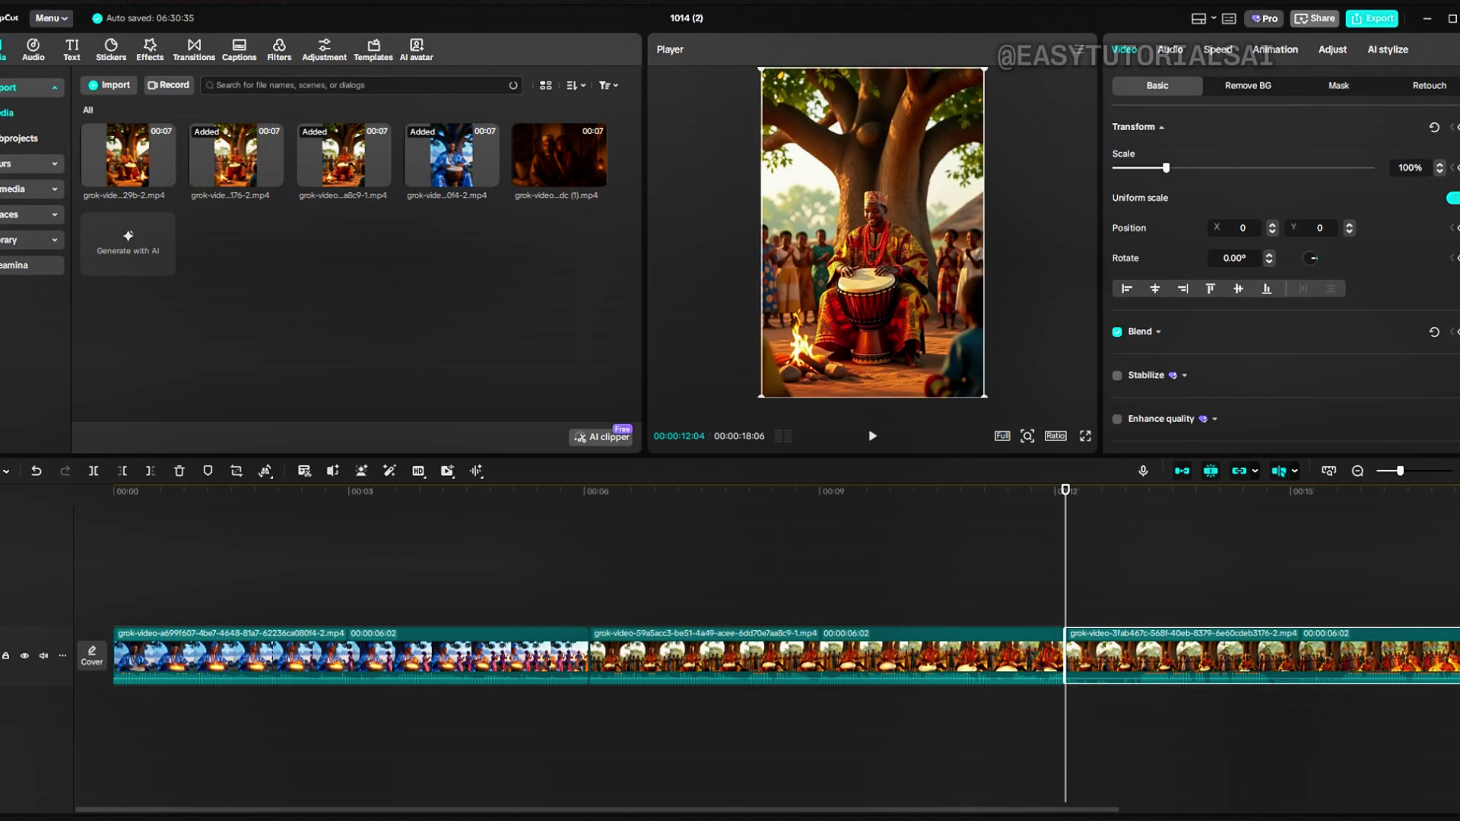
left_click_drag(998, 813, 1358, 812)
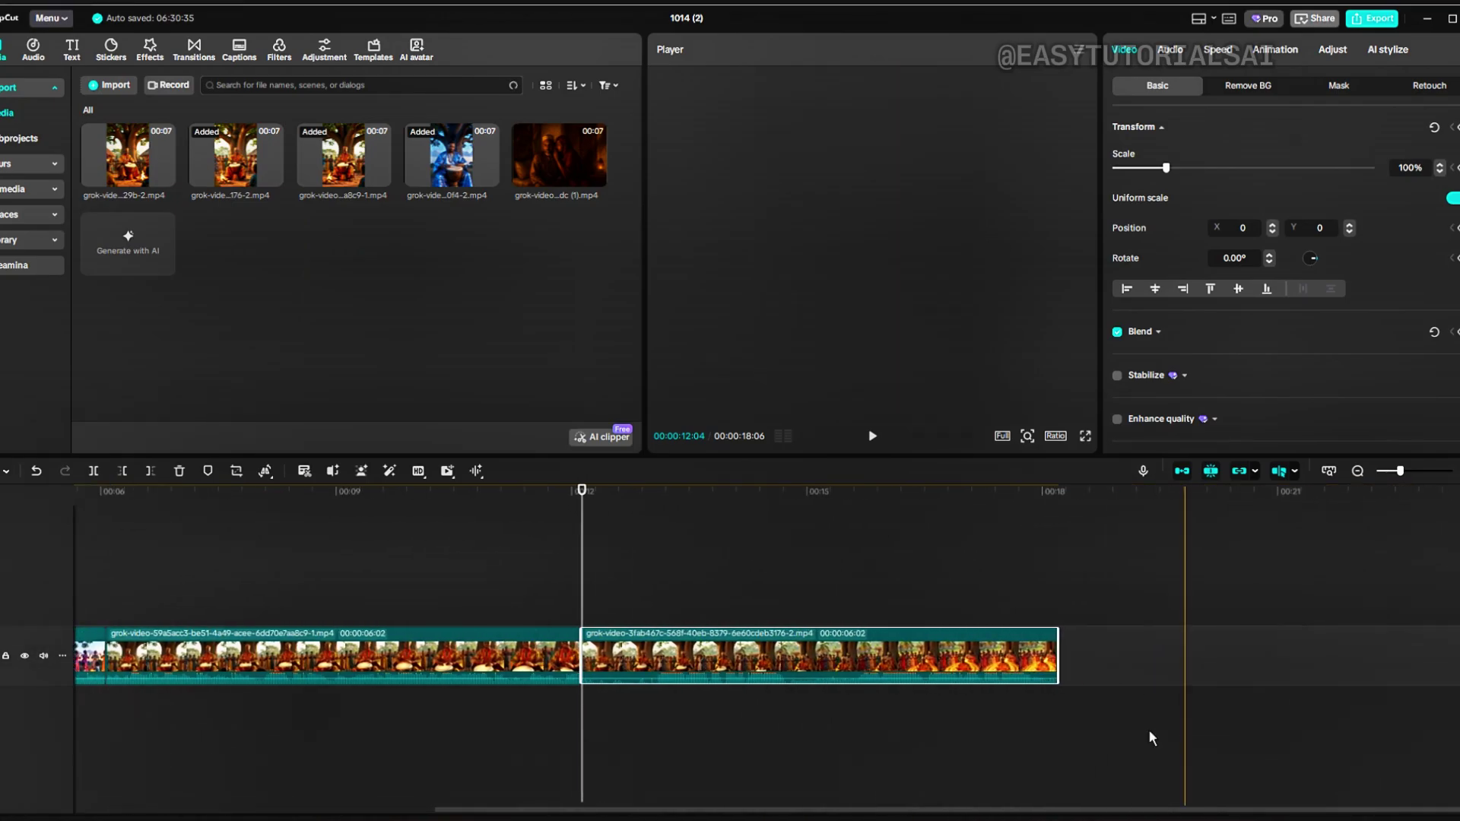
left_click(1042, 578)
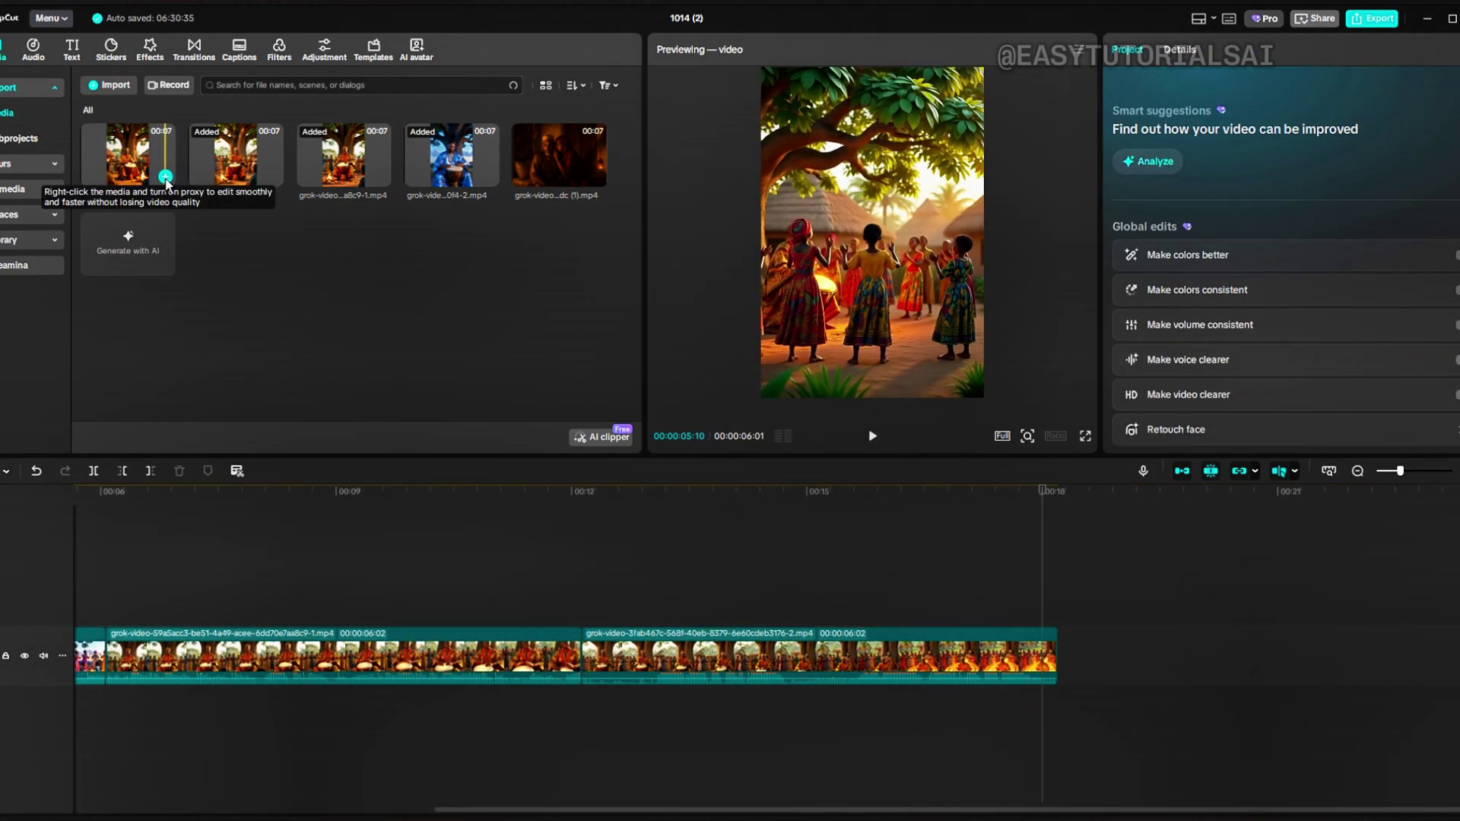
left_click(166, 178)
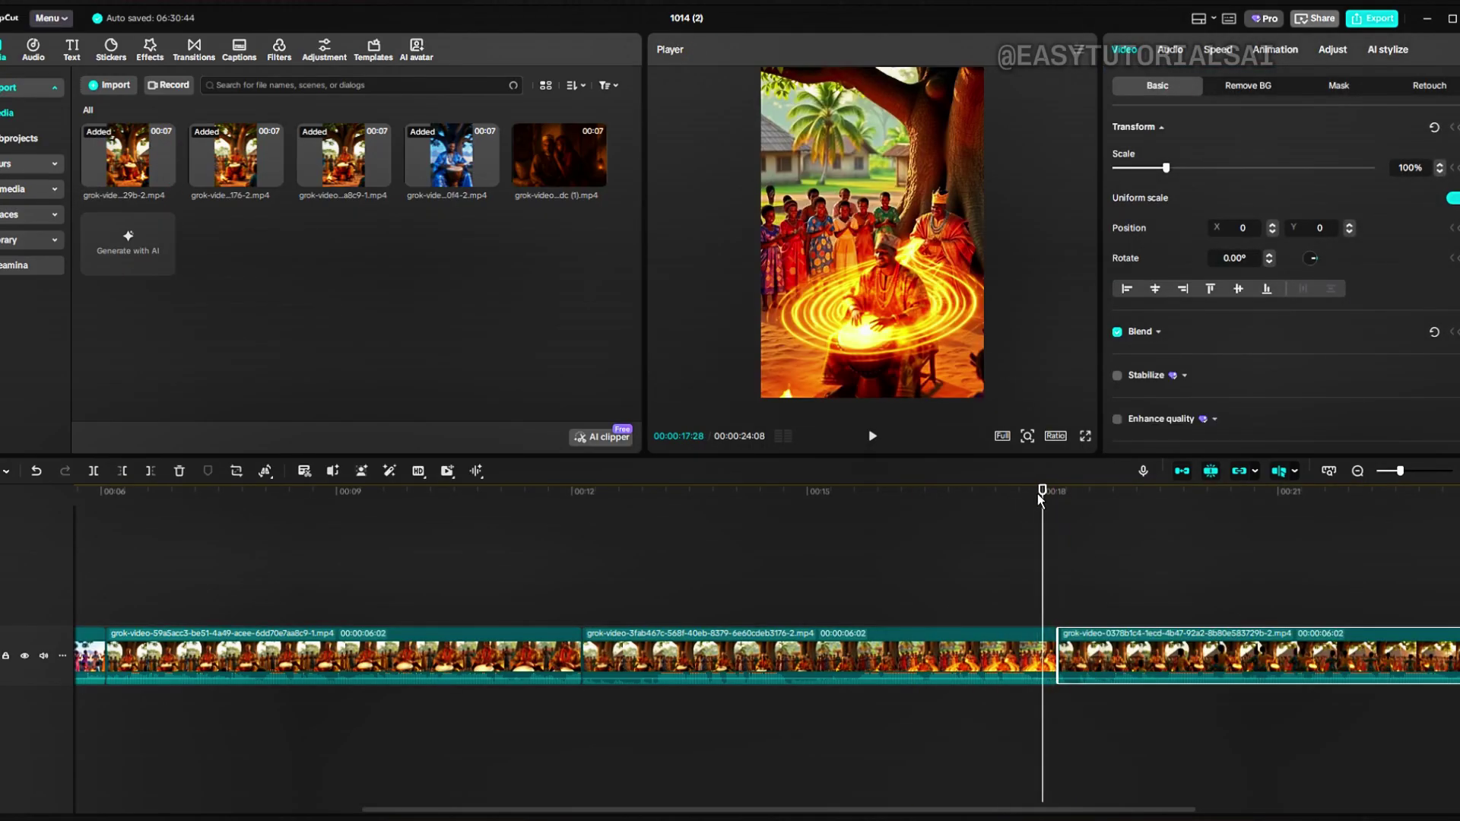
key("Home")
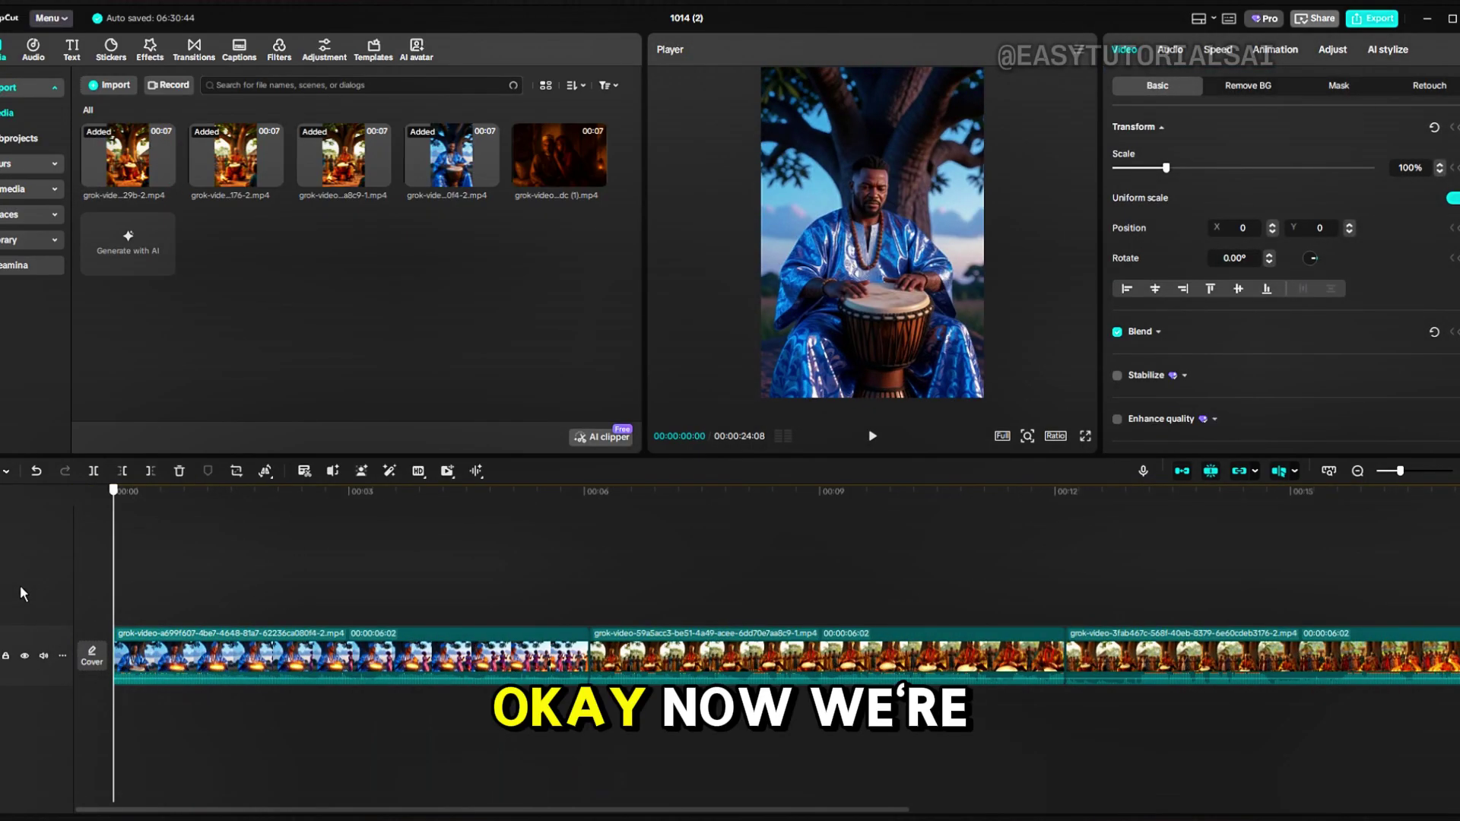
left_click_drag(353, 627, 589, 660)
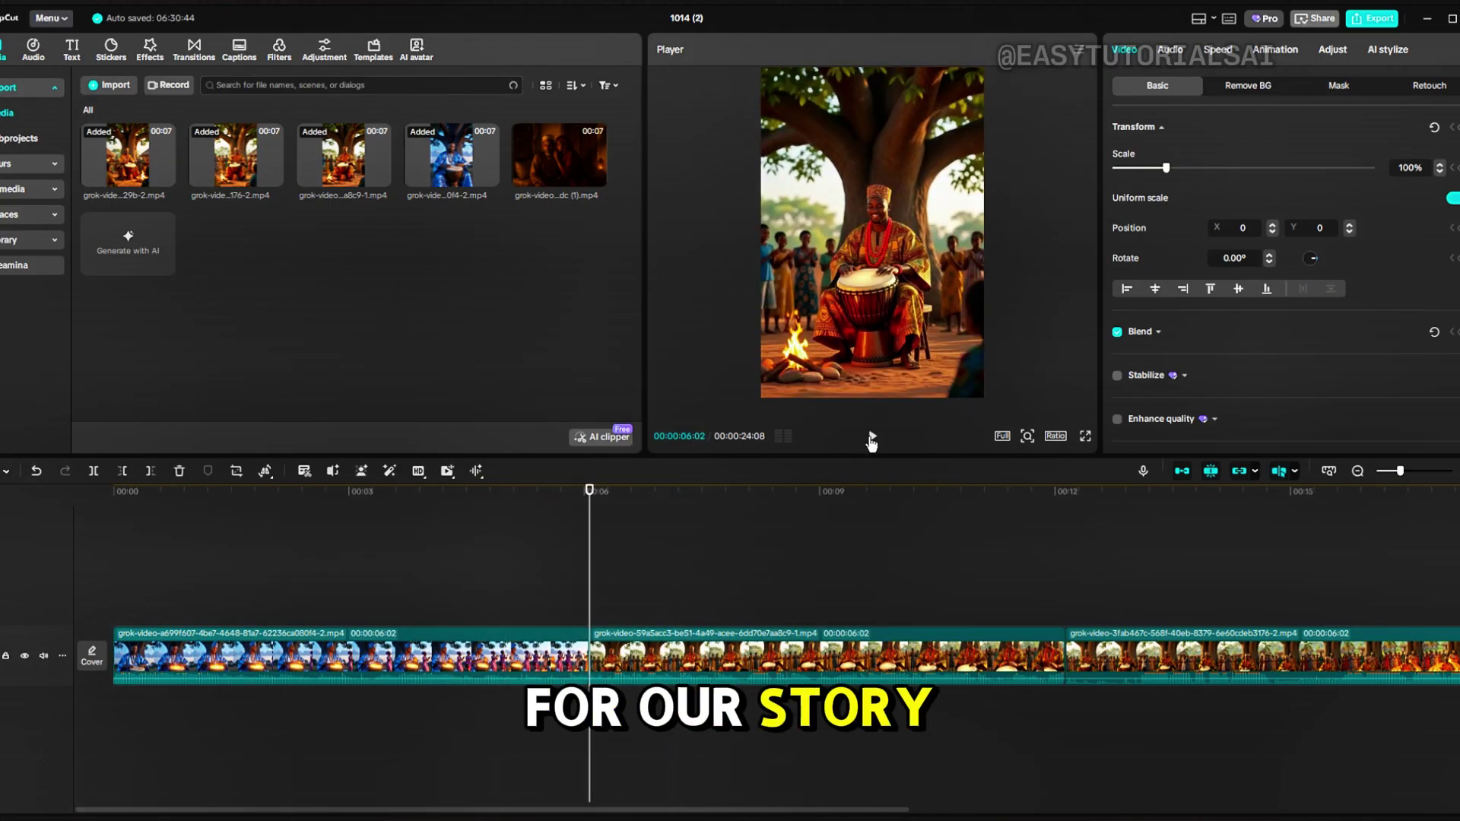
left_click(871, 437)
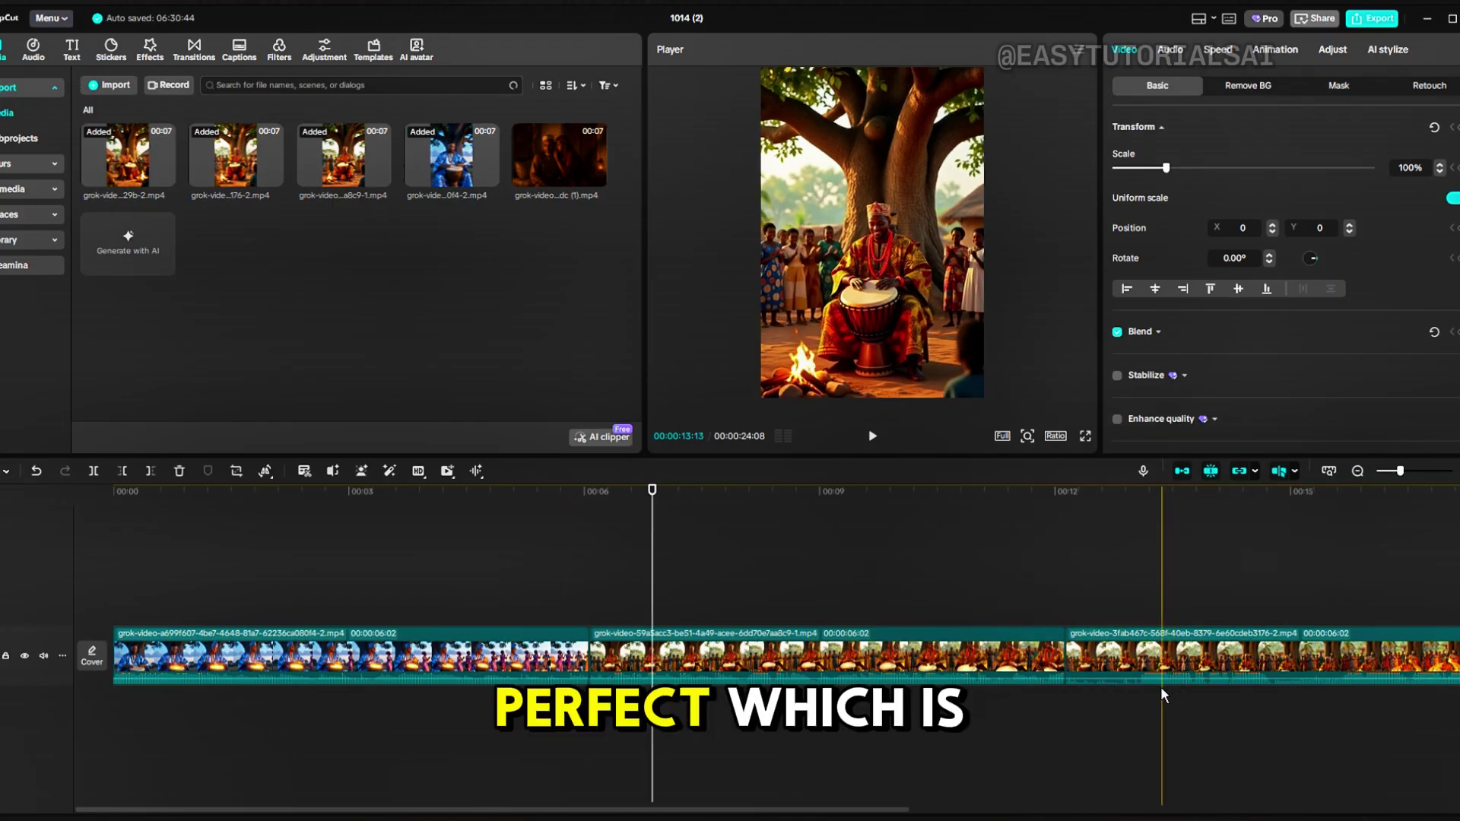
Trim the third and fourth scenes shorter to roughly 22 seconds total.
left_click(1067, 630)
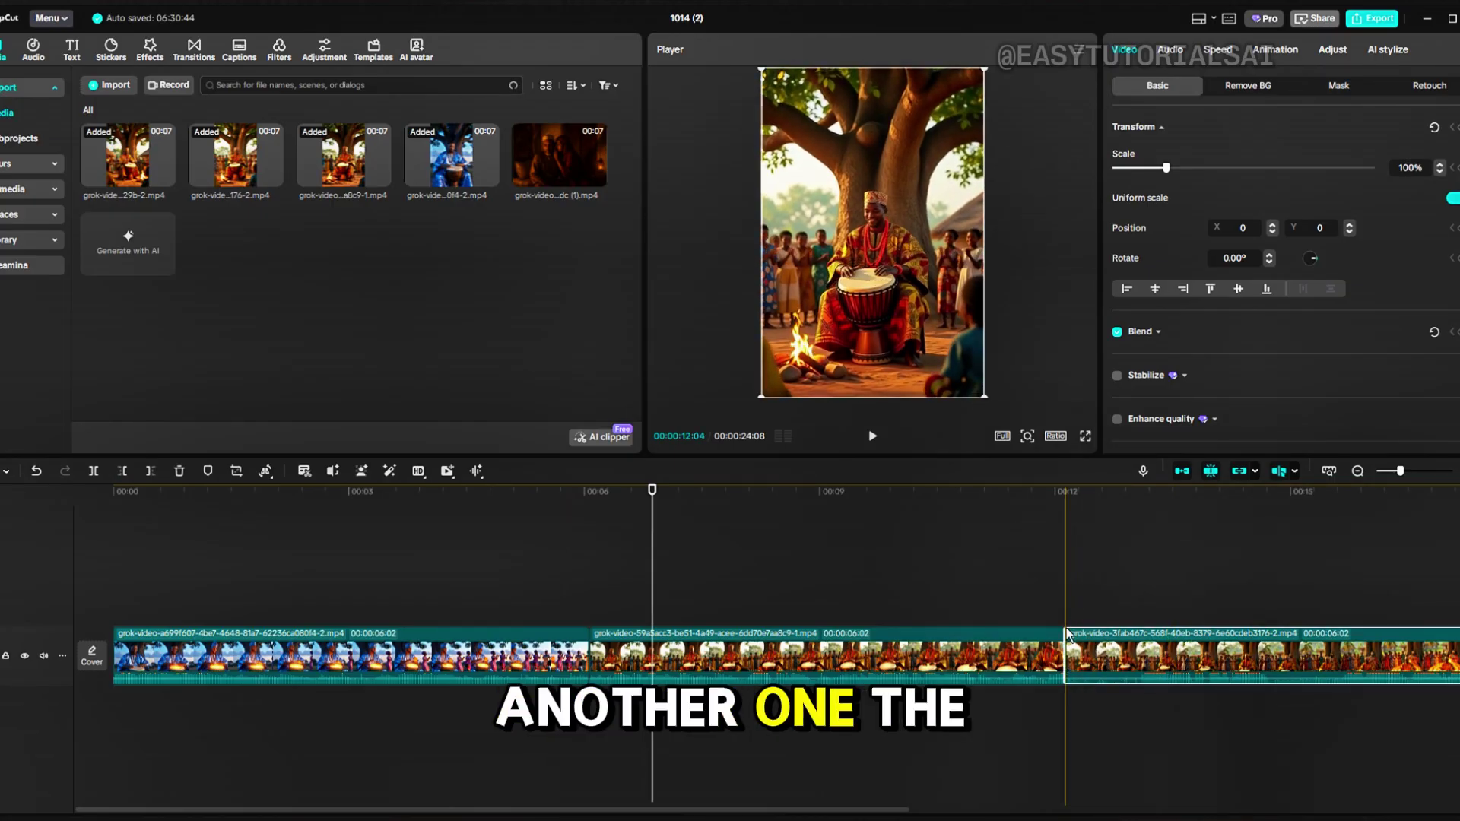
mouse_move(1067, 636)
left_mouse_down()
mouse_move(1140, 668)
mouse_move(1120, 684)
left_mouse_up()
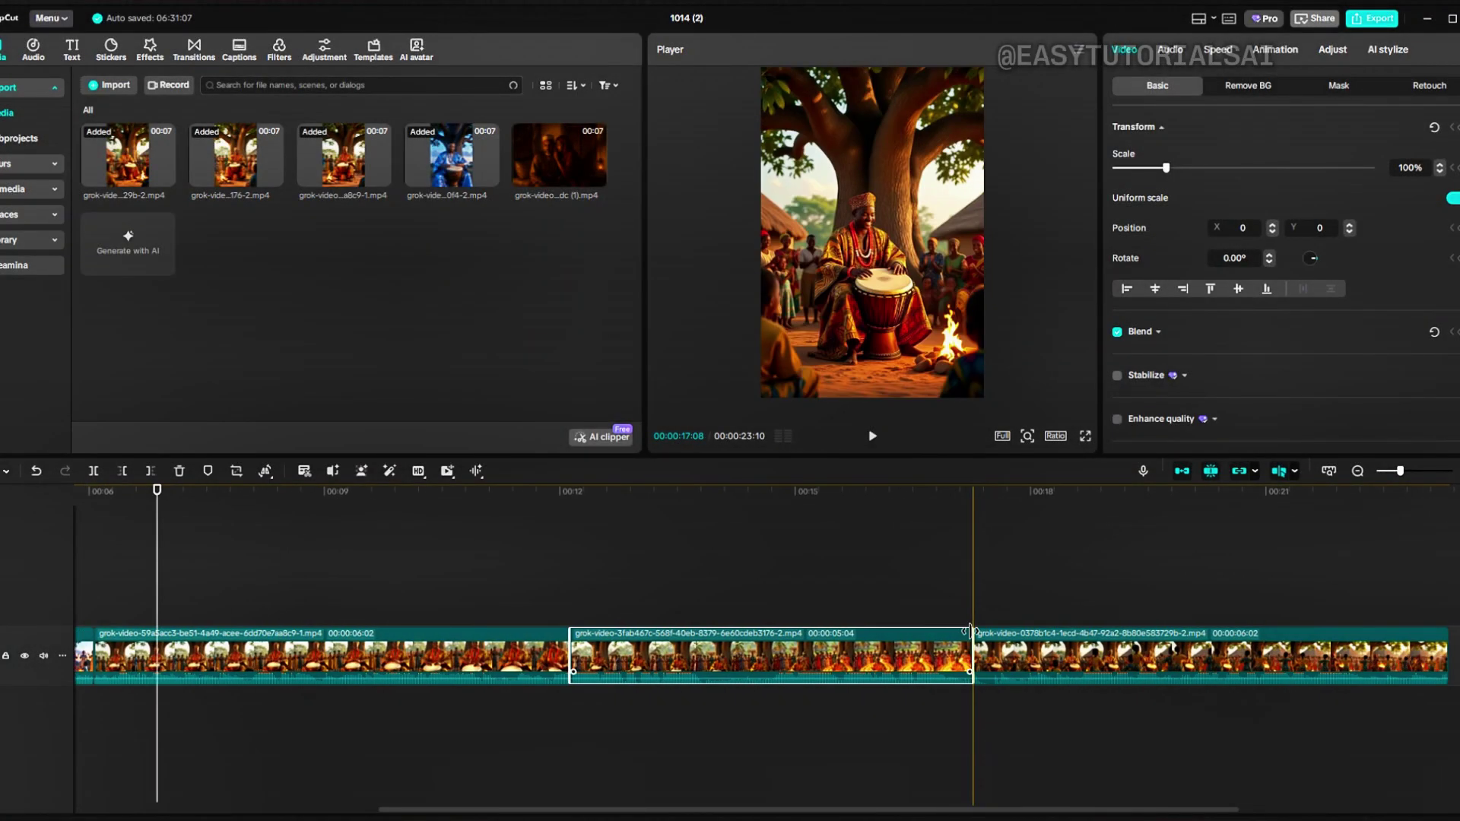
mouse_move(966, 631)
left_mouse_down()
mouse_move(952, 639)
mouse_move(971, 662)
left_mouse_up()
left_click(1169, 49)
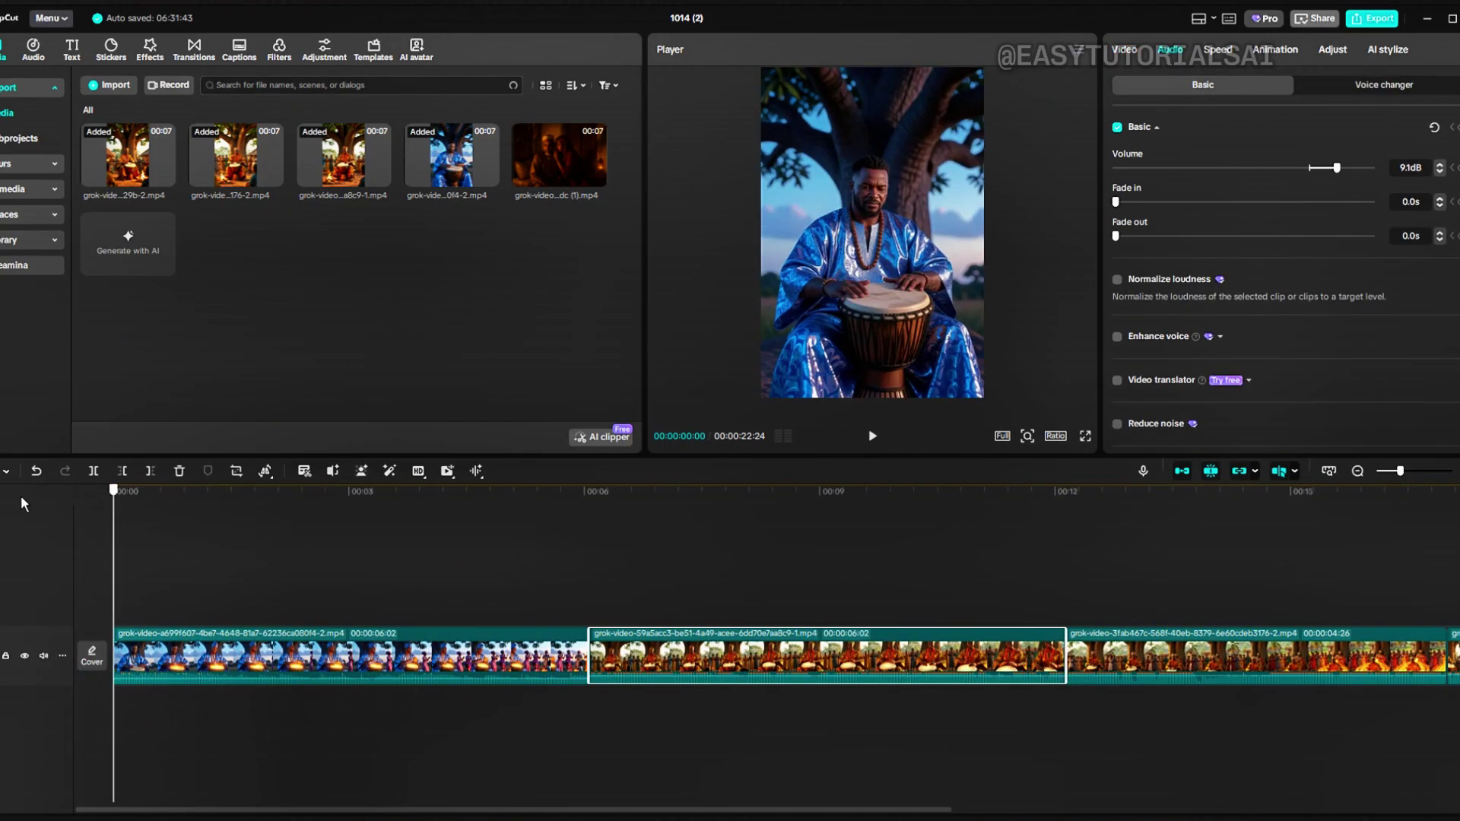
Trim the opening scene slightly and set the project ratio to widescreen 16:9.
left_click(872, 436)
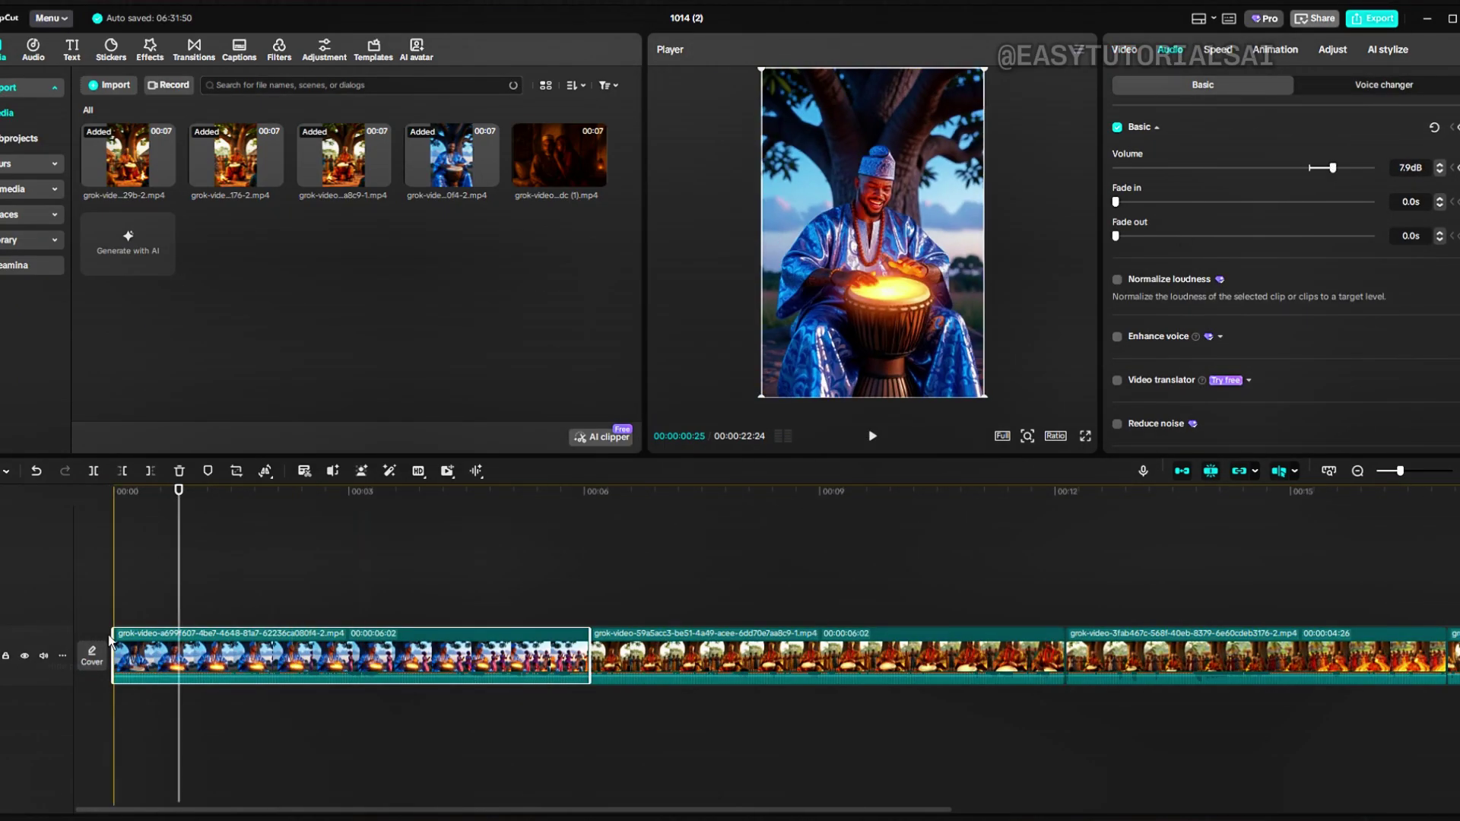
left_click_drag(110, 635, 160, 636)
left_click(872, 436)
left_click(1056, 436)
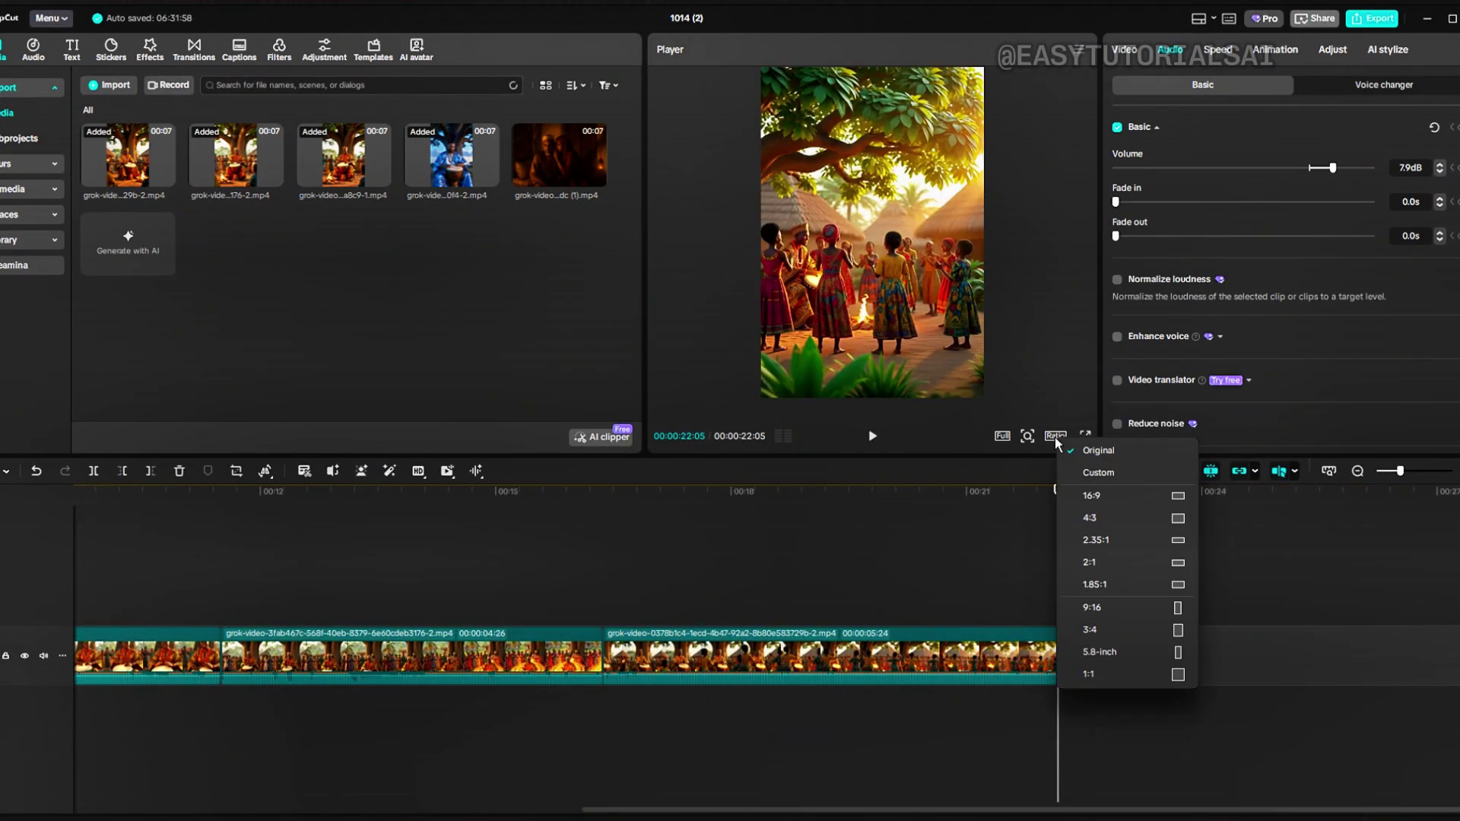
left_click(1177, 496)
Select all four scenes and merge them into one compound clip.
key("Home")
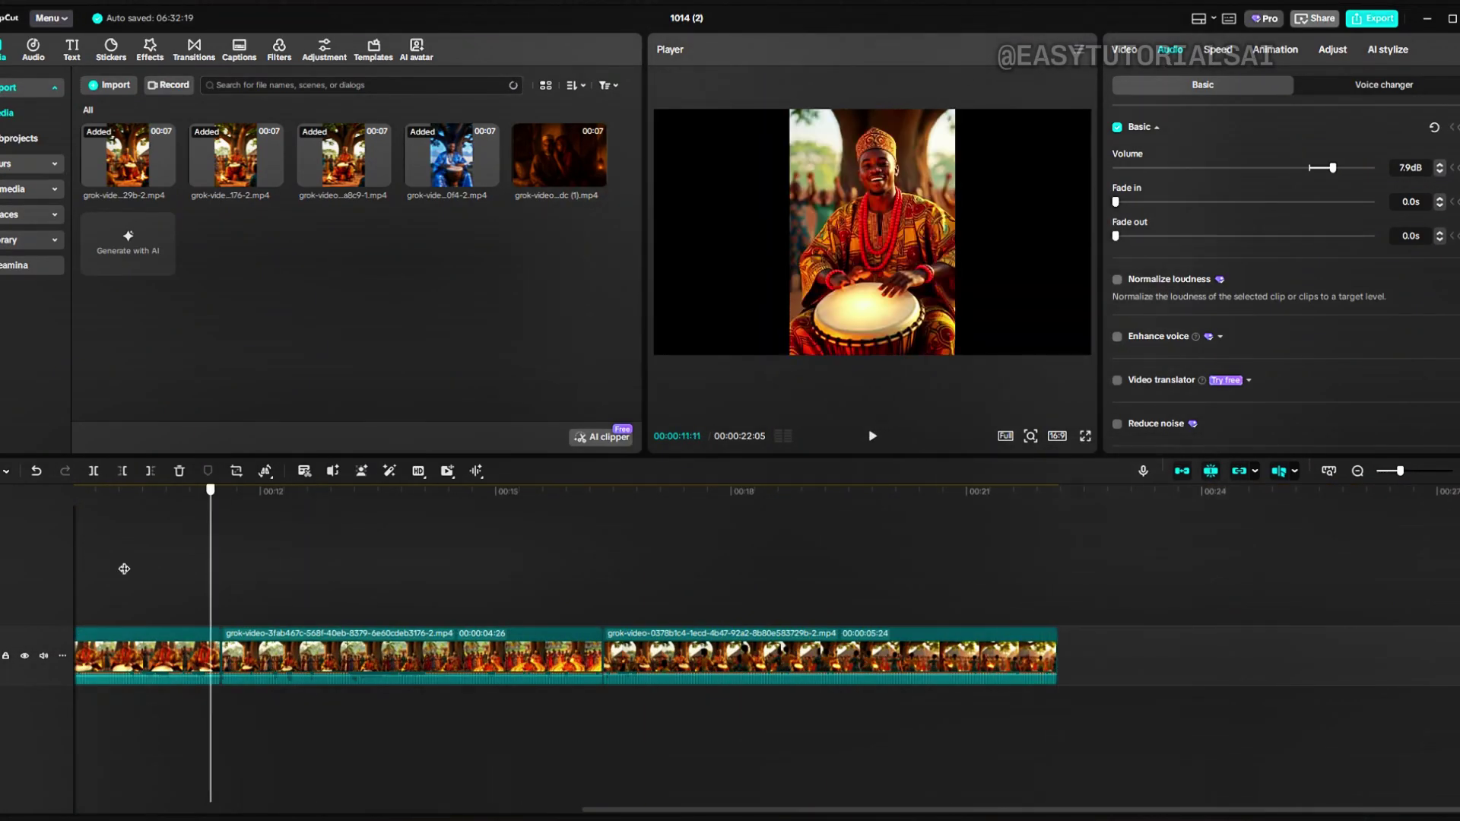
key("ctrl+a")
right_click(942, 656)
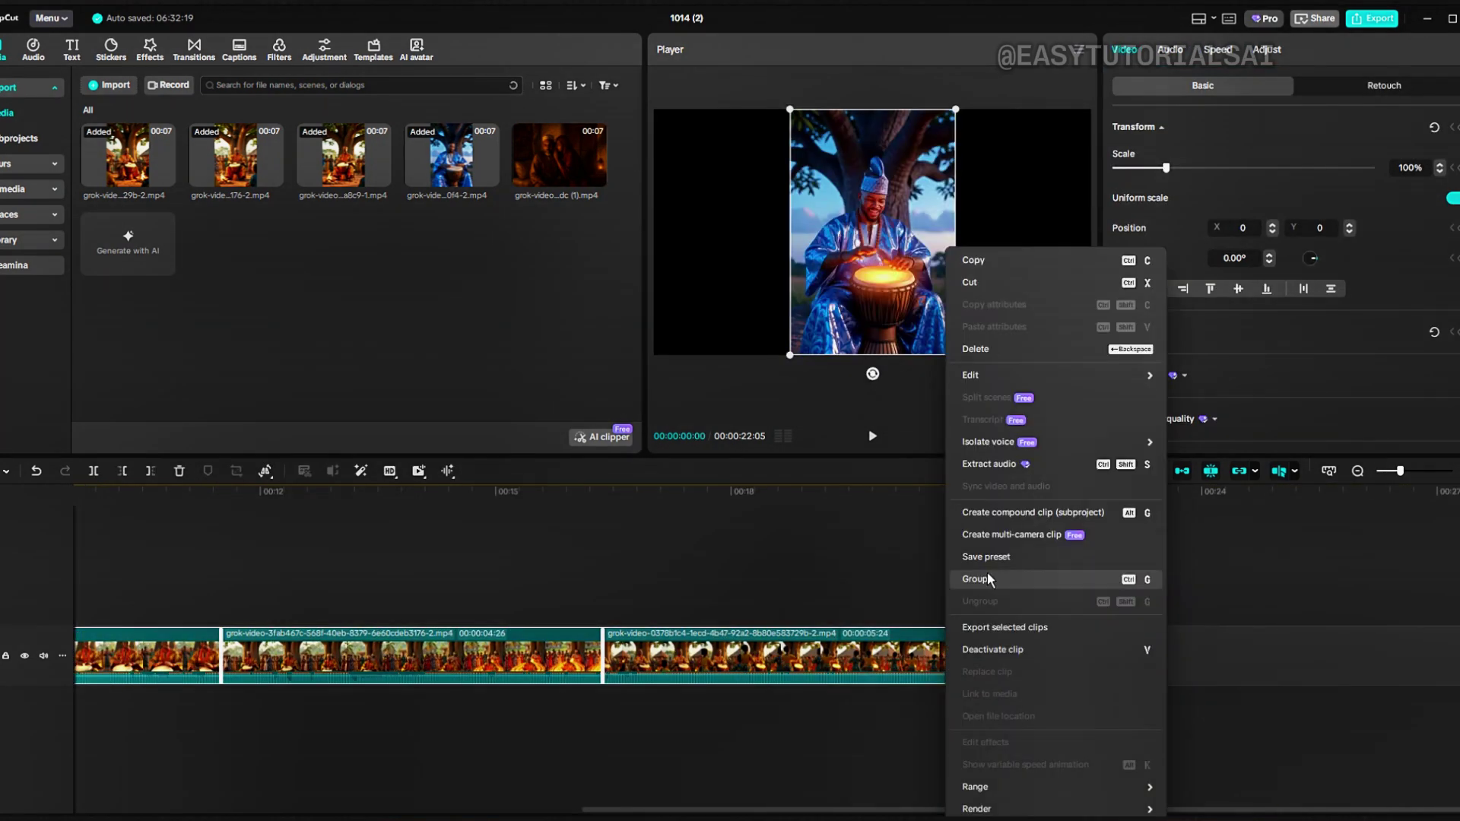
left_click(1016, 515)
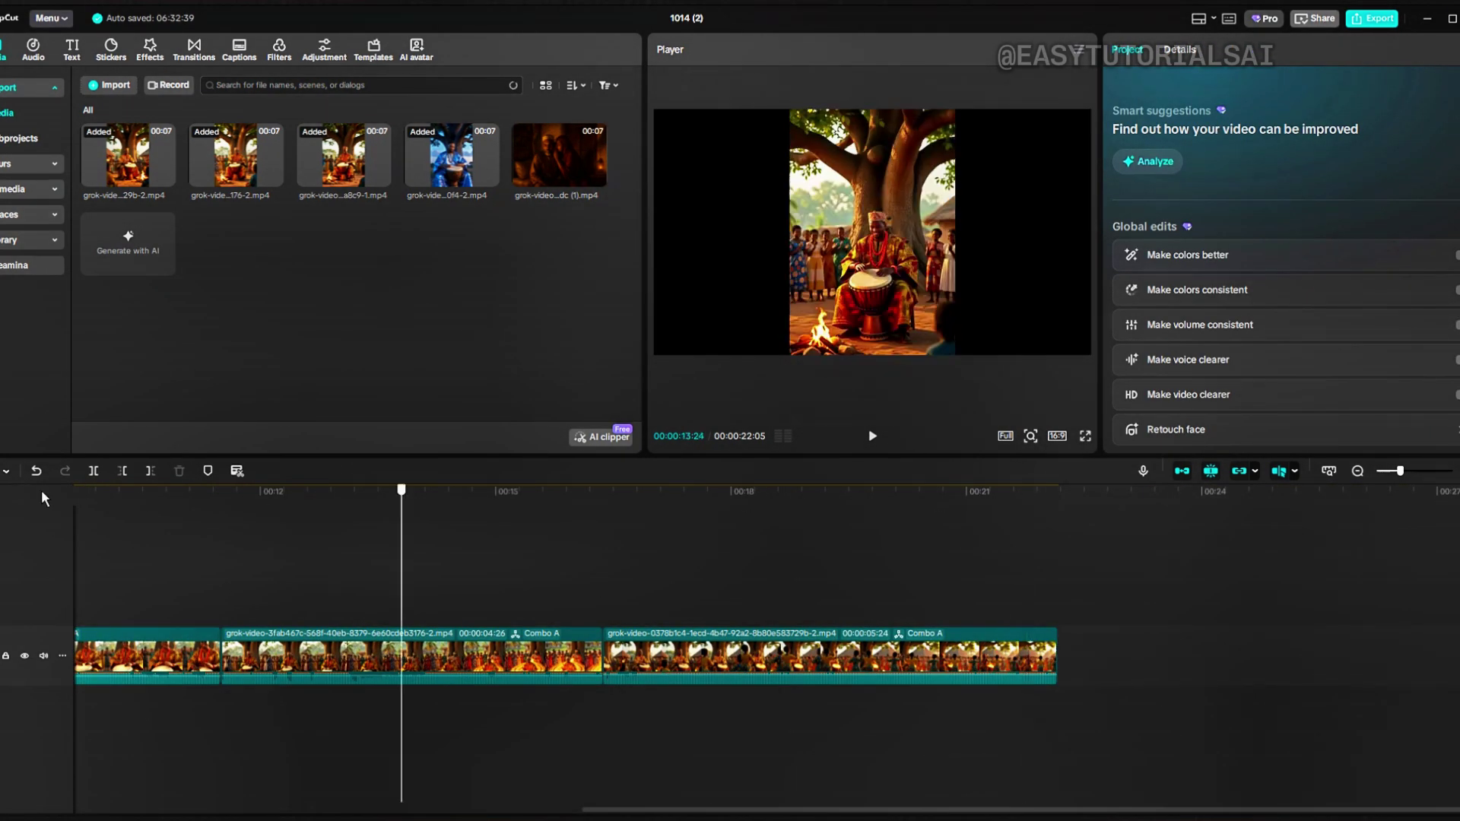
Import the Whispering in Lantern Light image into the project.
left_click(109, 84)
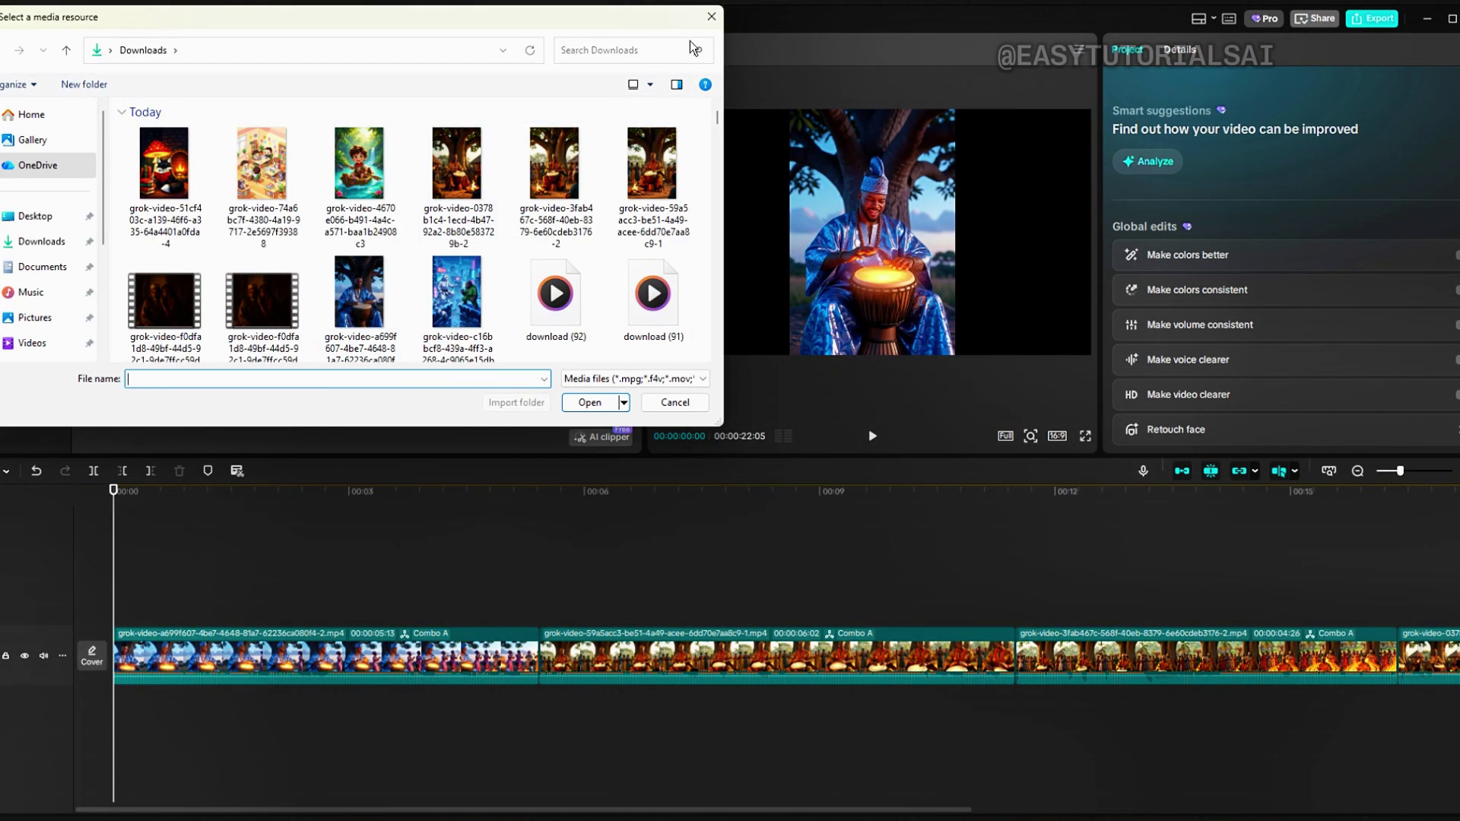
scroll(384, 218, "down", 2)
scroll(385, 217, "down", 3)
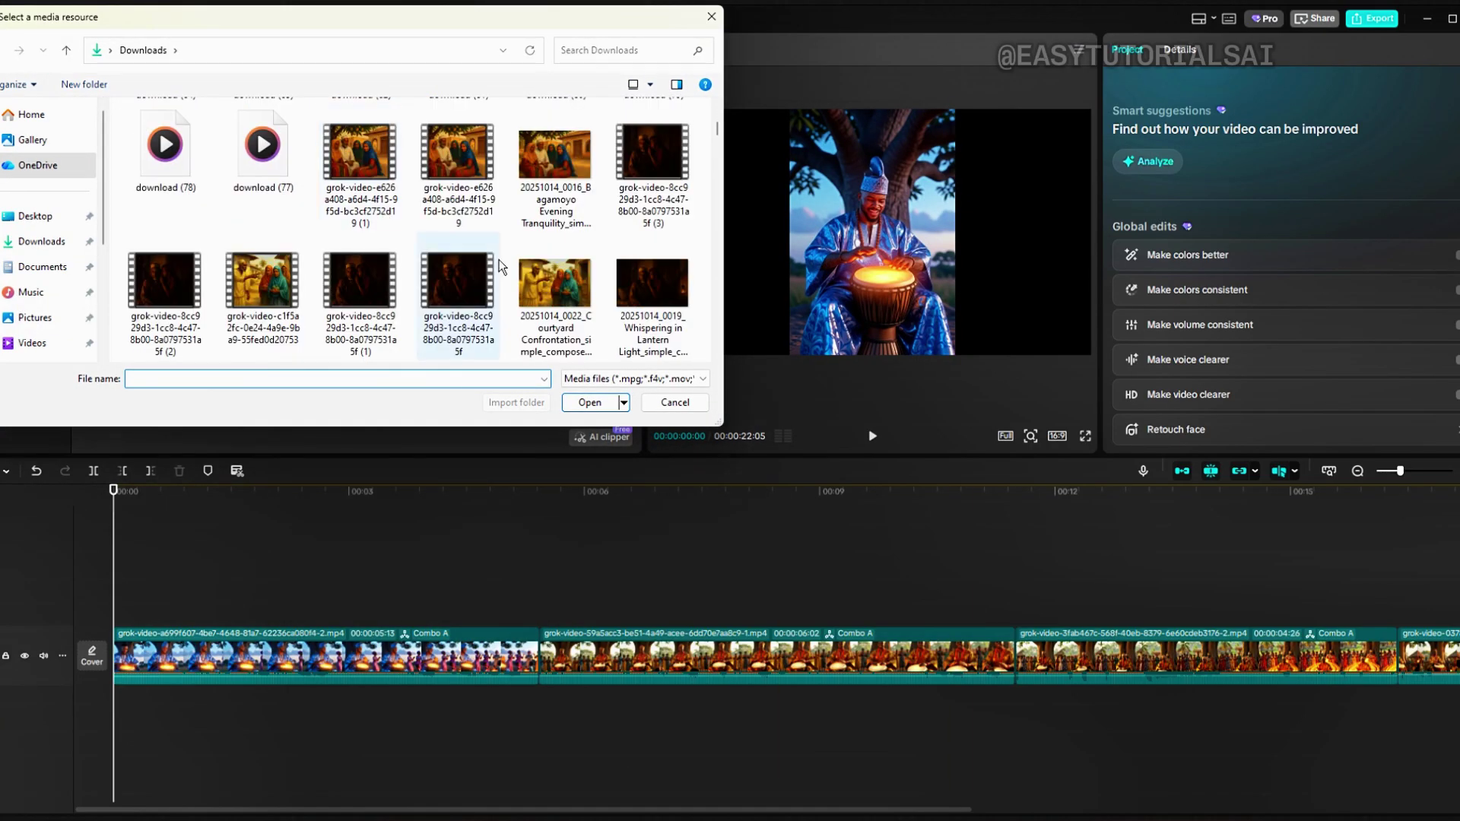
left_click(652, 268)
left_click(589, 402)
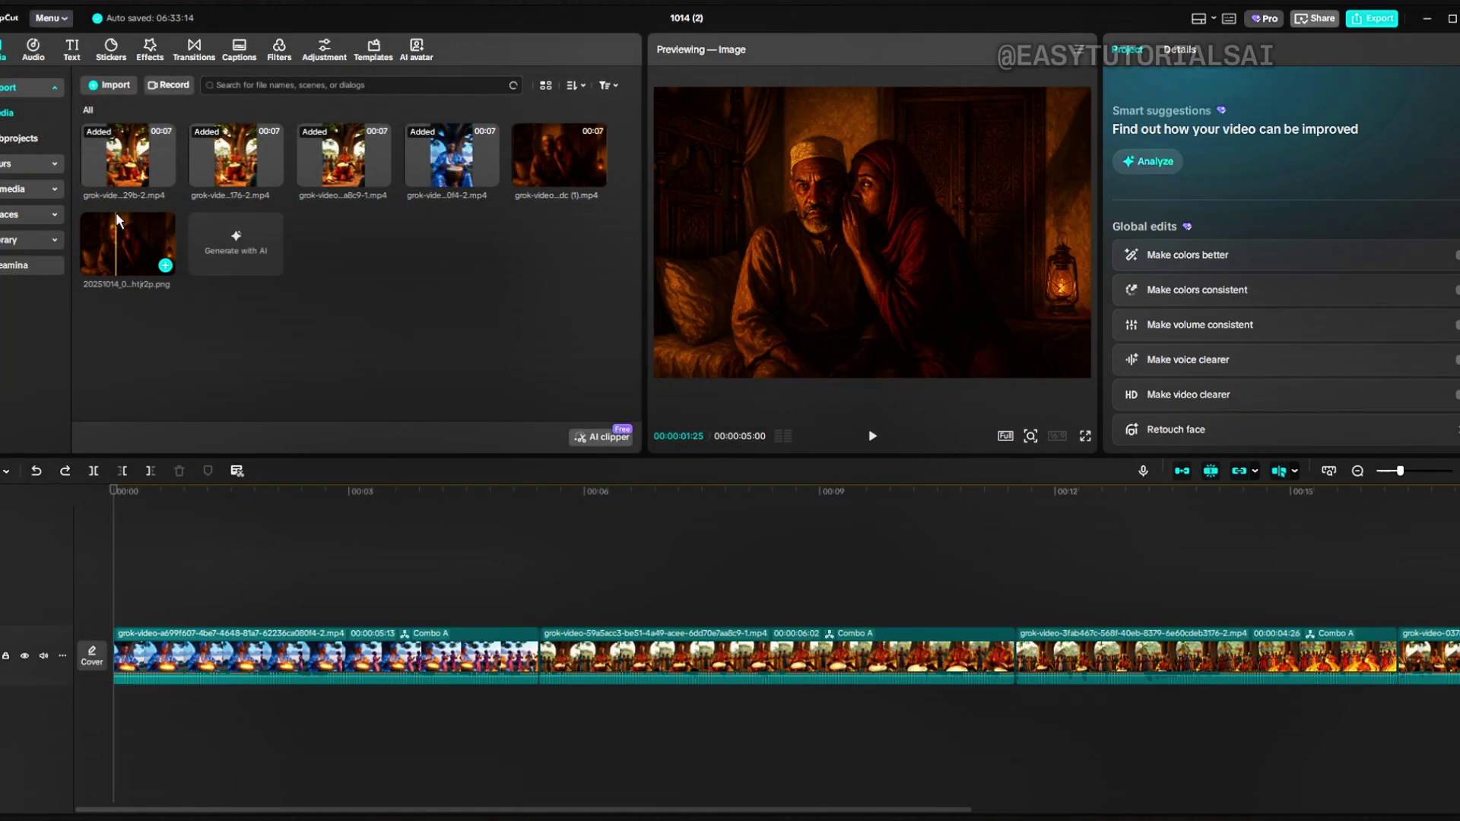
Lay the lantern image as a full-length background track beneath the compound clip.
left_click_drag(308, 657, 308, 593)
mouse_move(505, 594)
left_mouse_down()
mouse_move(1167, 593)
mouse_move(856, 589)
left_mouse_up()
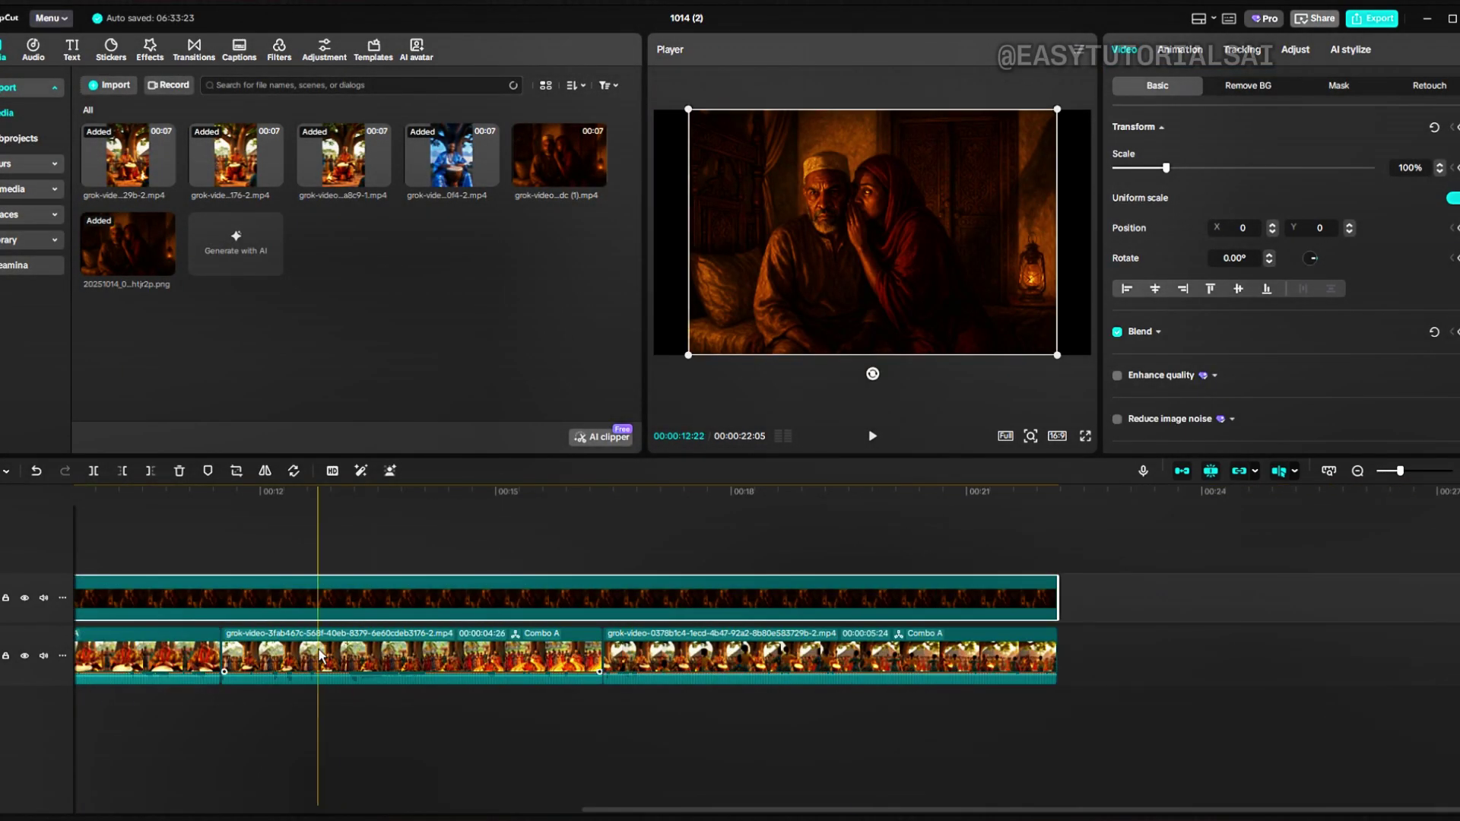
left_click_drag(326, 594, 326, 662)
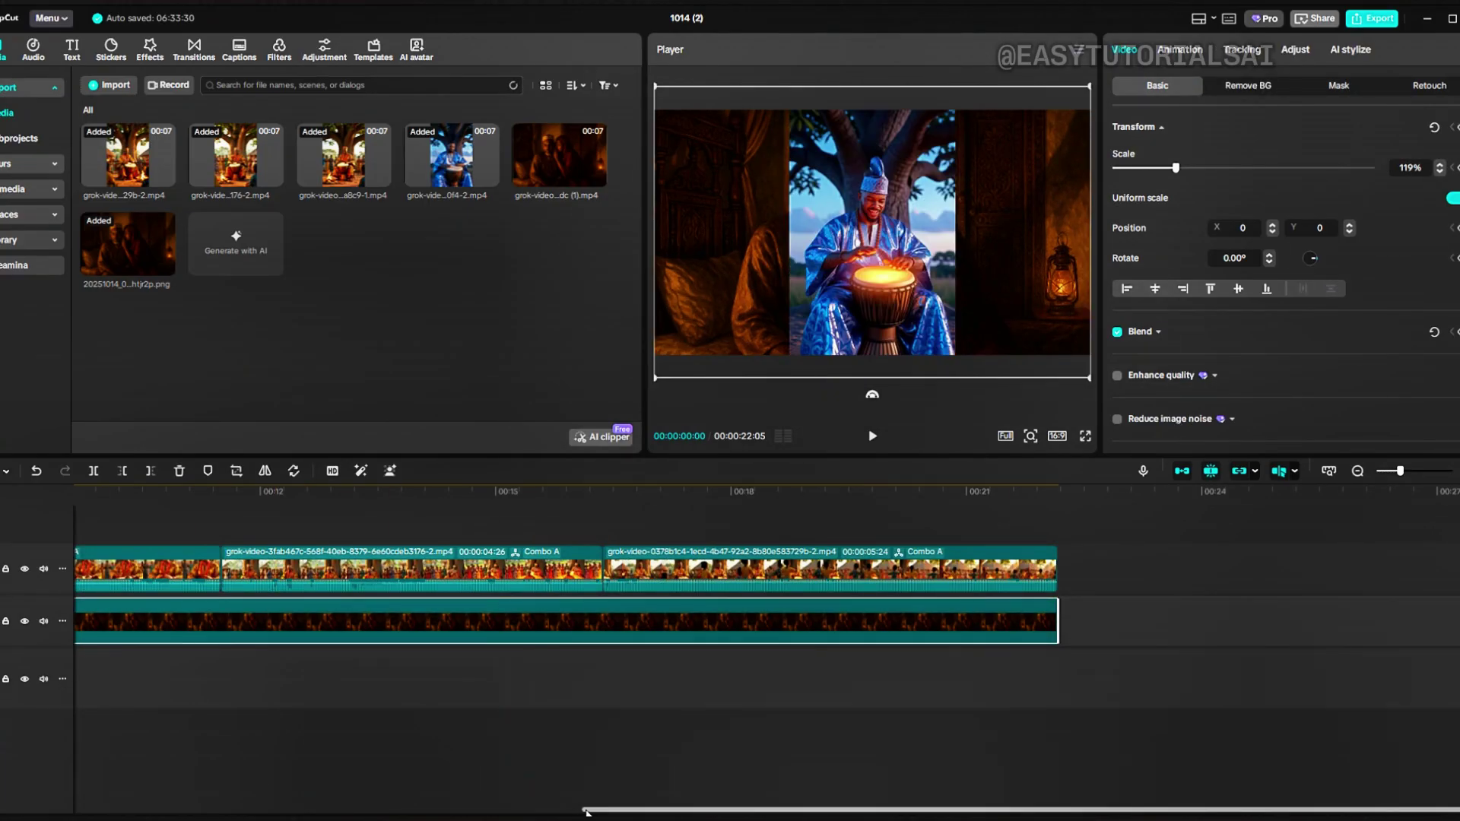
left_click(542, 813)
left_click(914, 520)
Browse to the video effects library and add the Blur effect to the sequence.
left_click(194, 51)
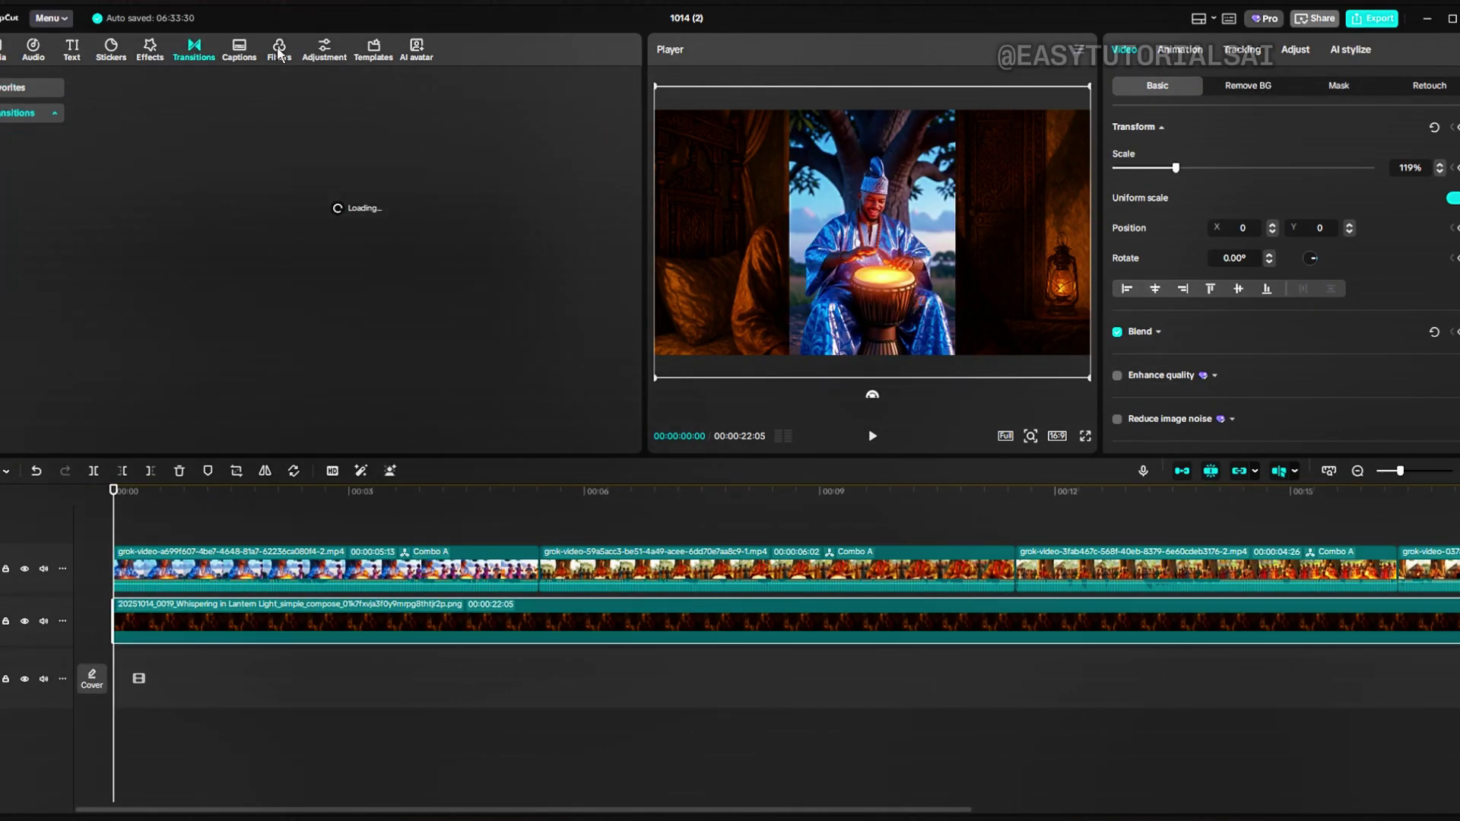
left_click(278, 52)
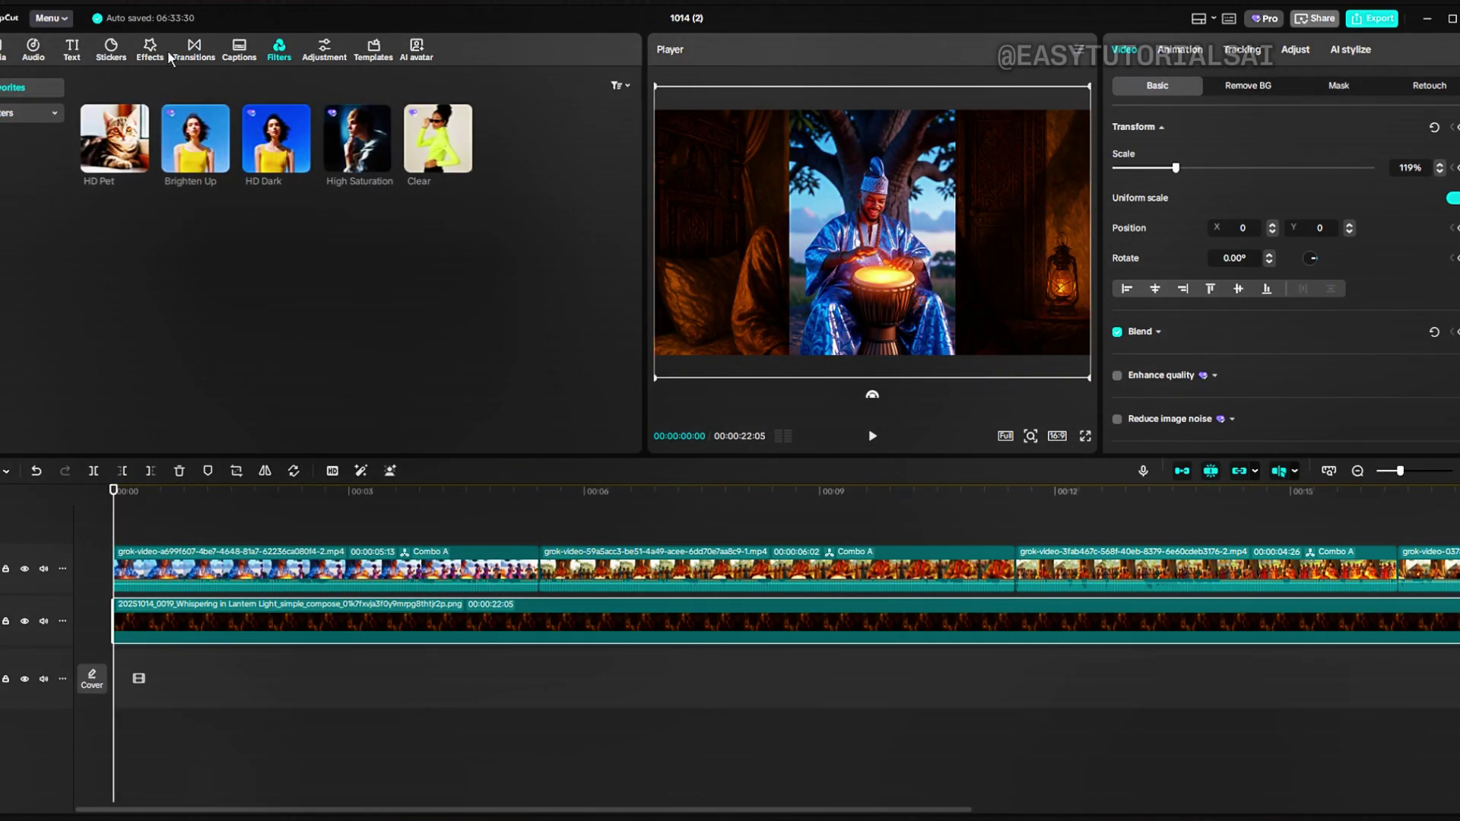
left_click(151, 51)
left_click_drag(519, 228, 197, 558)
left_click_drag(350, 553, 1054, 607)
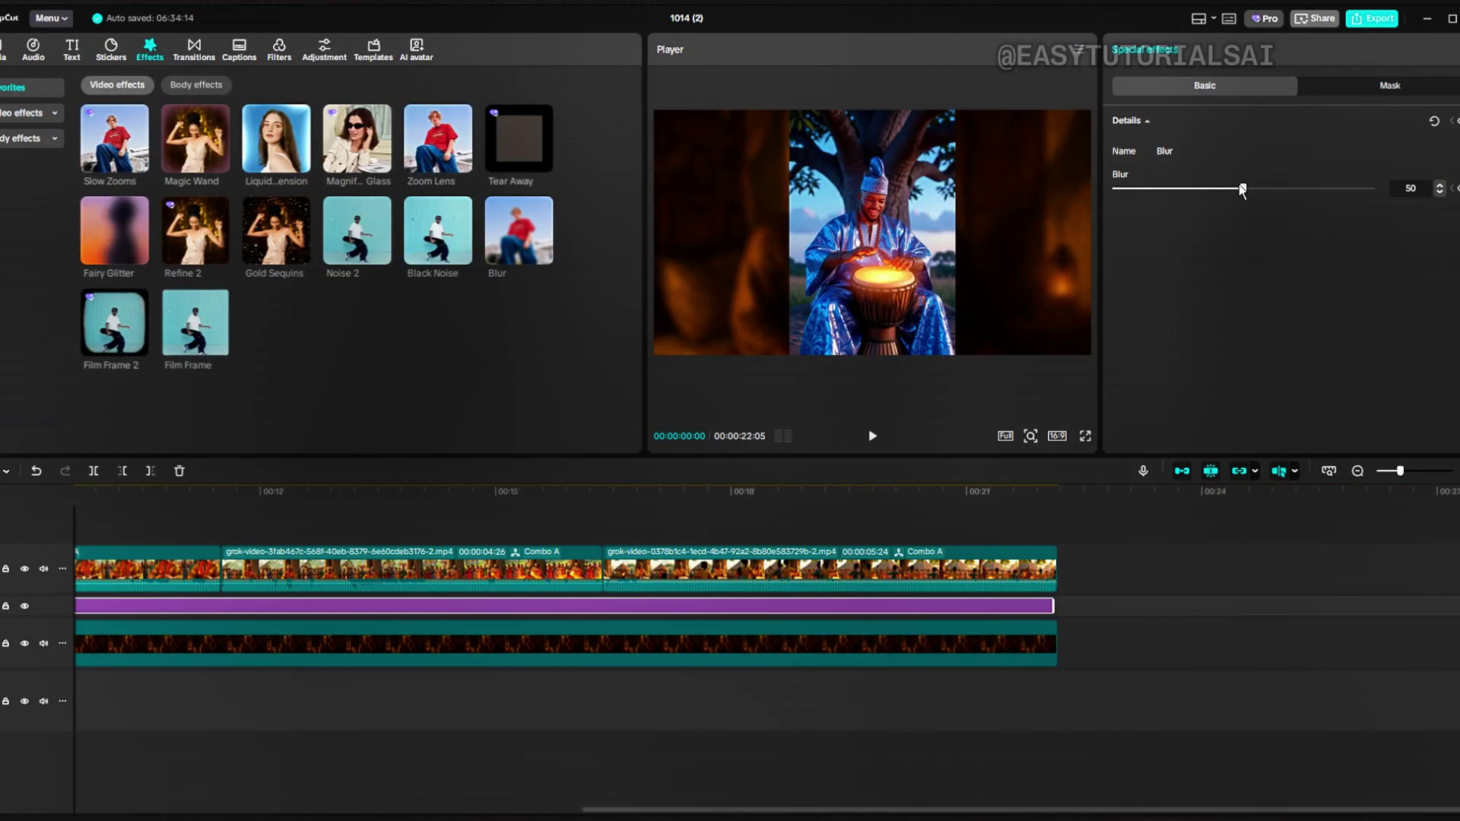
Add the Film Frame effect on its own track above Blur, spanning the scenes.
mouse_move(438, 231)
left_click_drag(151, 616, 149, 525)
mouse_move(1034, 554)
left_mouse_down()
mouse_move(1146, 519)
mouse_move(1047, 608)
mouse_move(331, 622)
left_mouse_up()
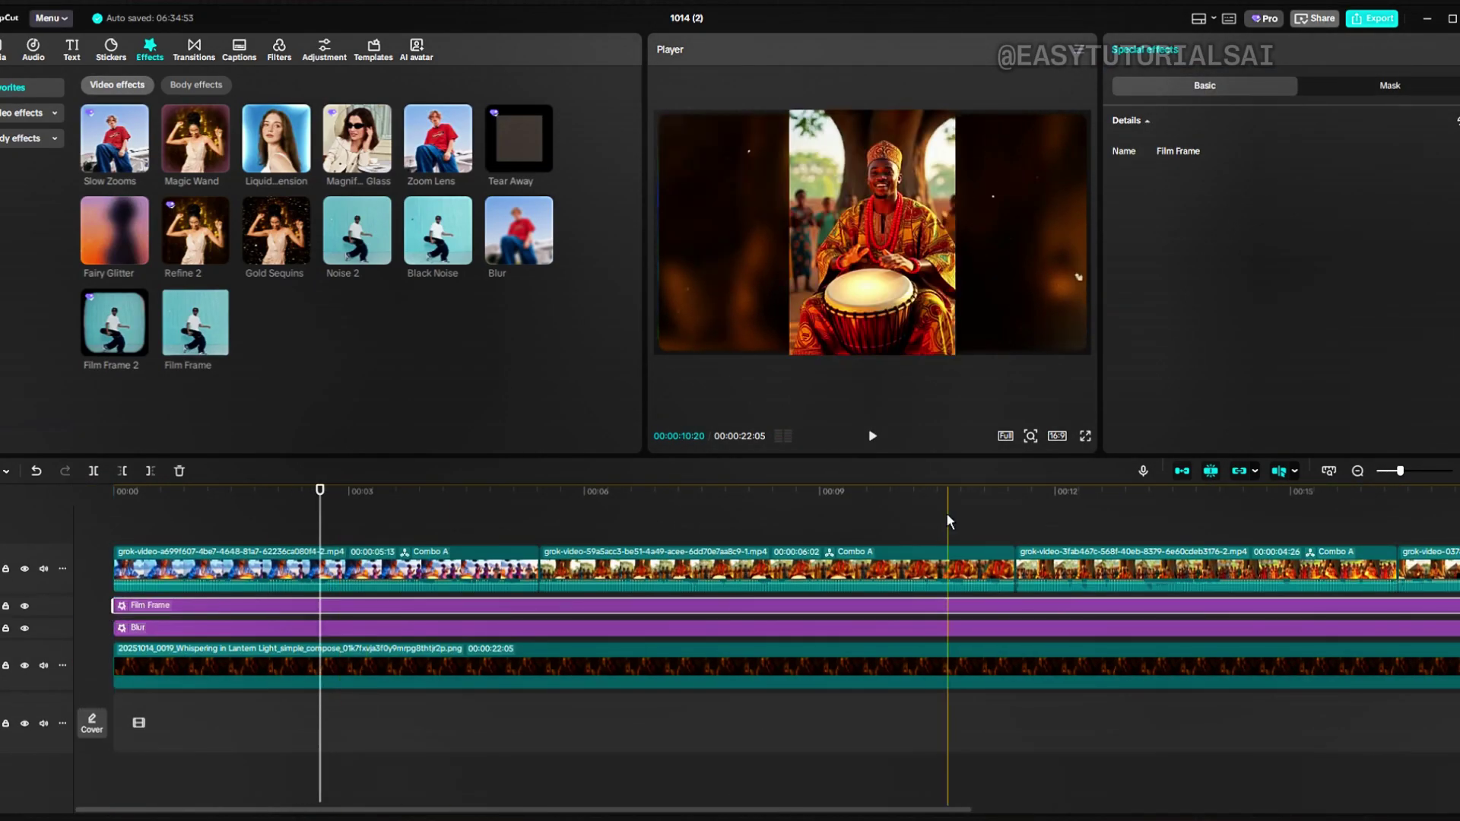
left_click(115, 498)
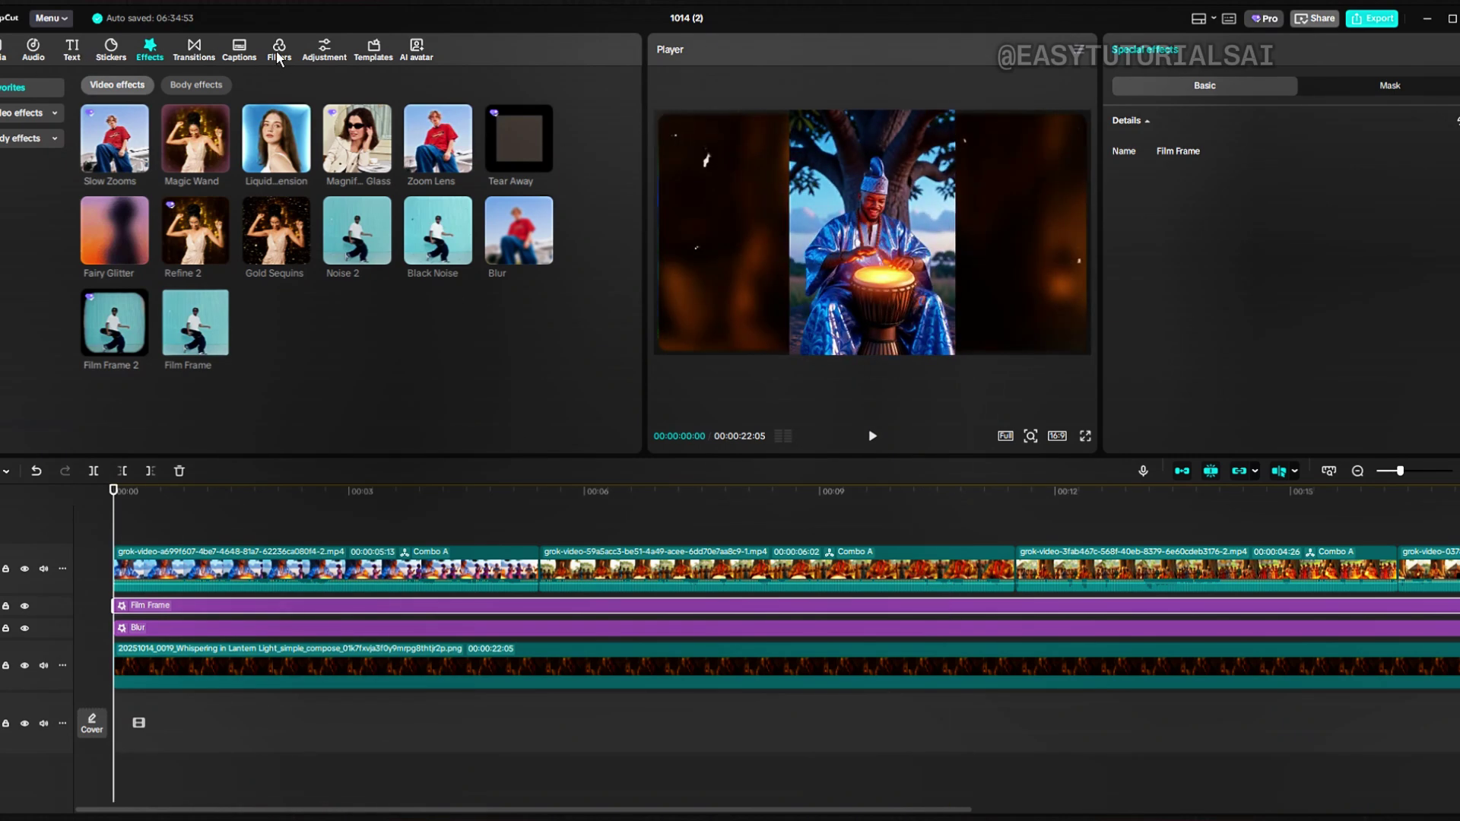
left_click(324, 48)
Add a Black Fade transition at the first clip junction and apply it to all junctions.
left_click(194, 48)
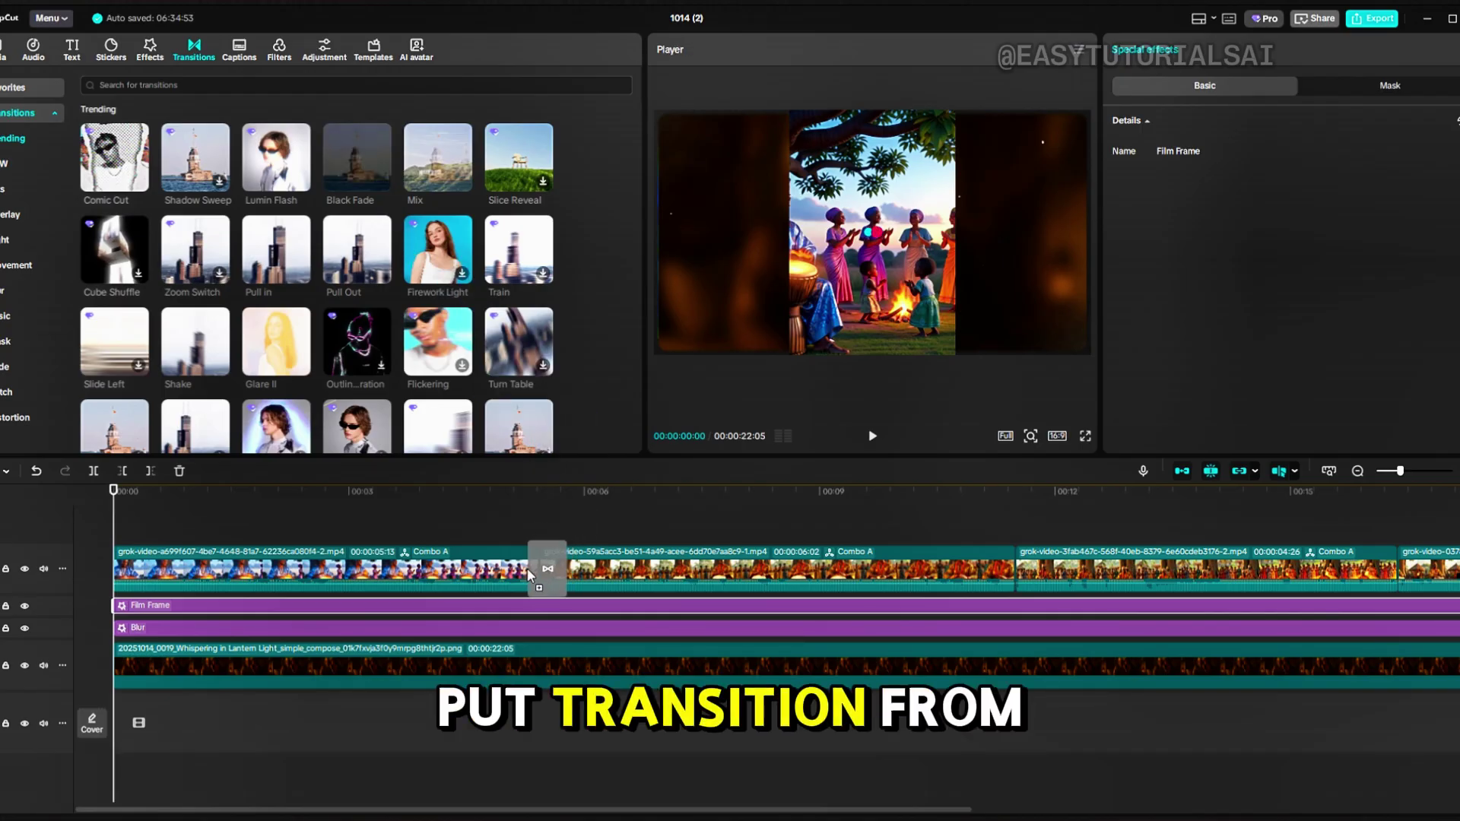
left_click_drag(536, 574, 546, 571)
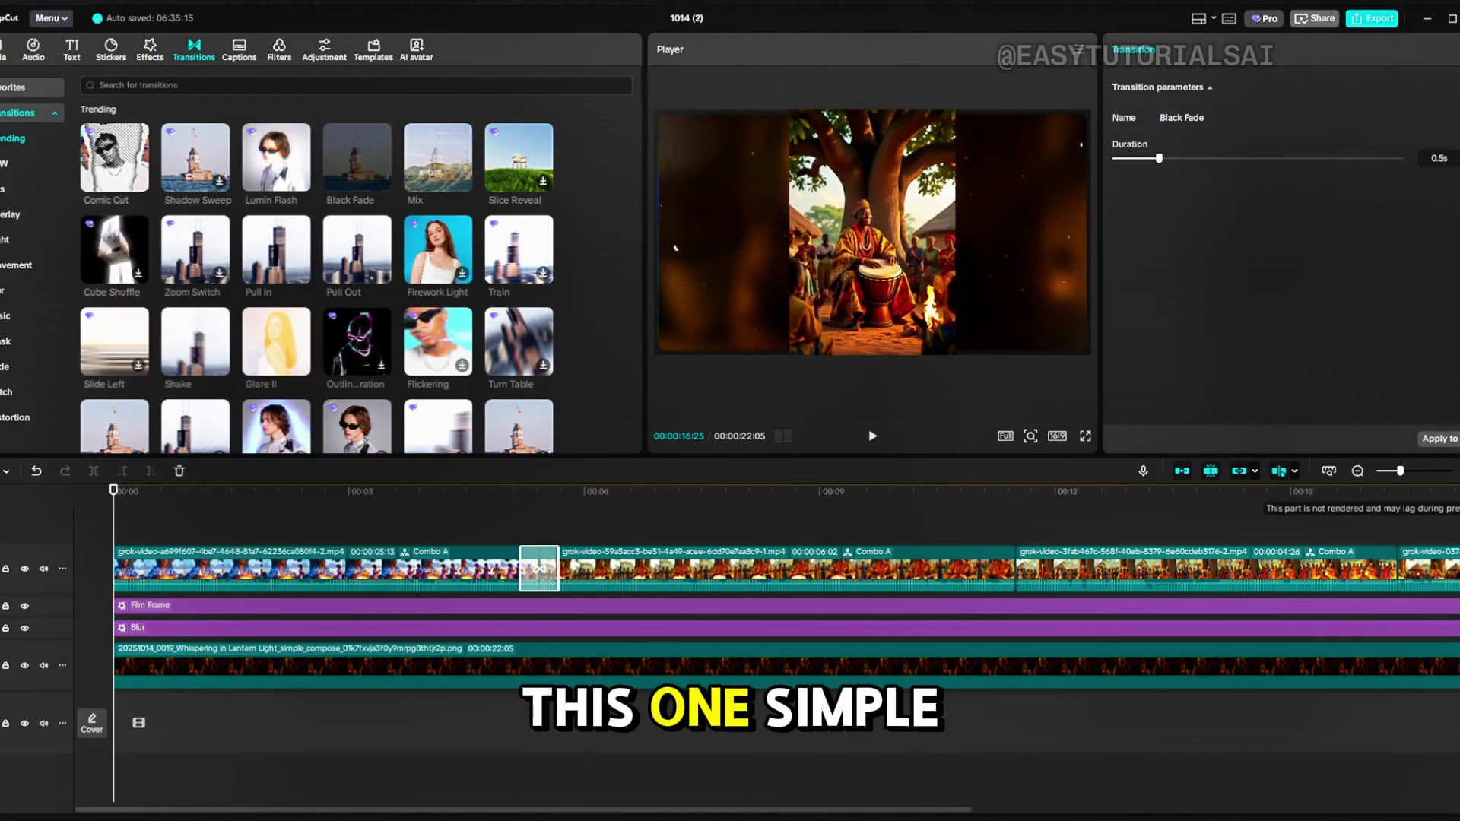
left_click(1452, 449)
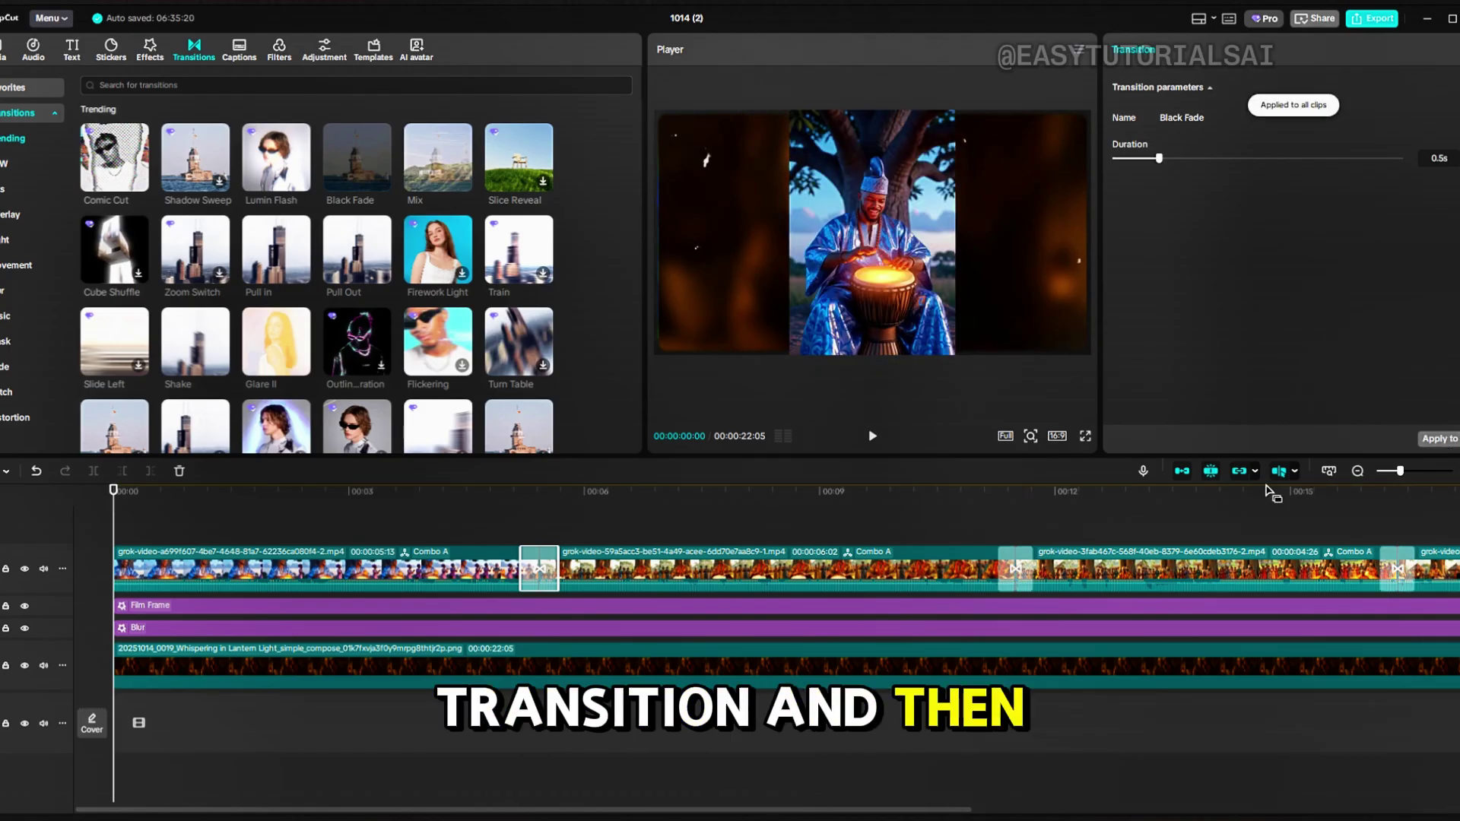
Scrub through the transitions to check smoothness and return to the video start.
left_click_drag(143, 508, 598, 582)
left_click_drag(700, 578, 826, 584)
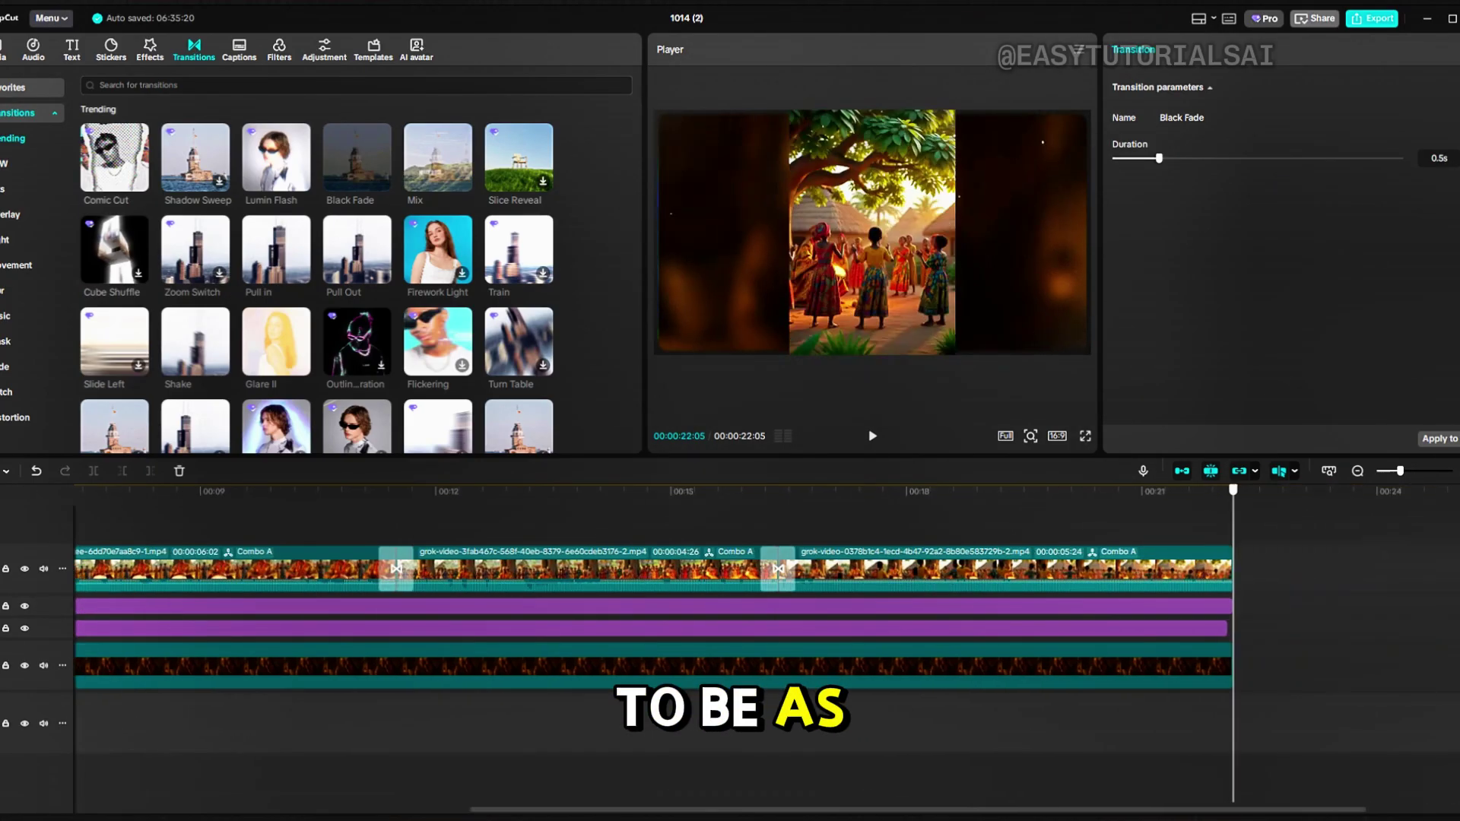
scroll(1292, 595, "right", 2)
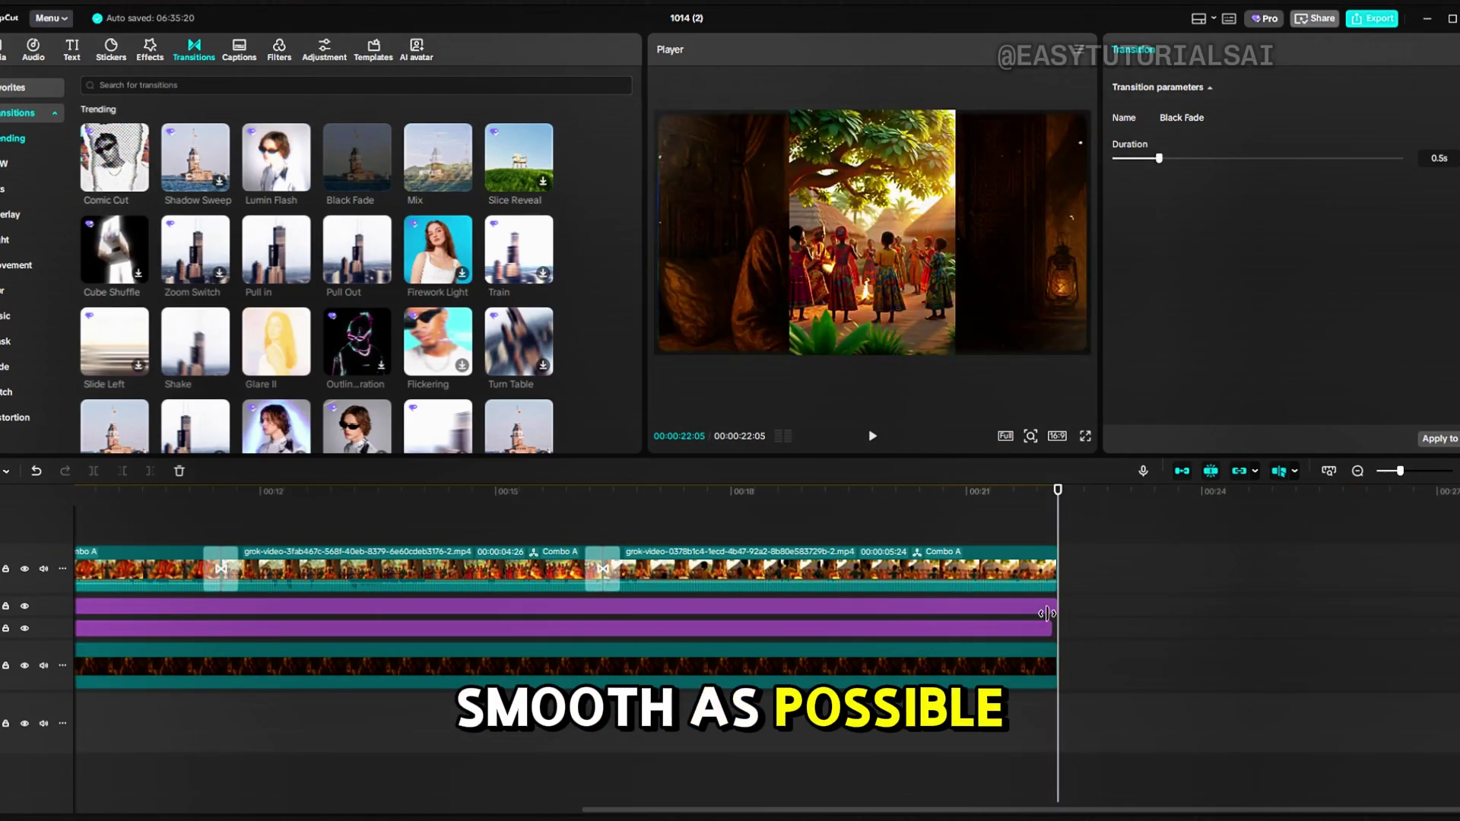
left_click(1036, 593)
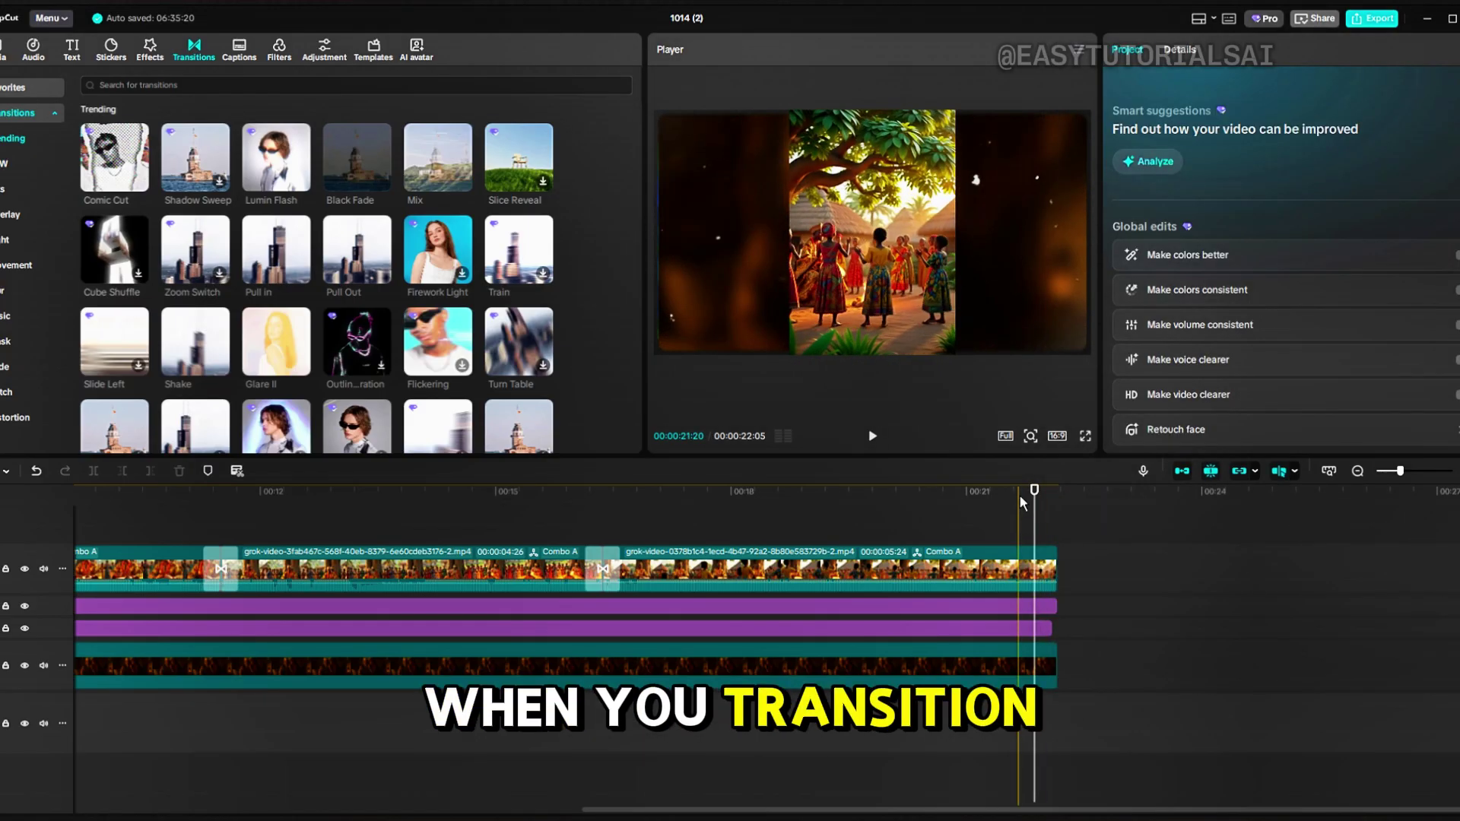
key("Home")
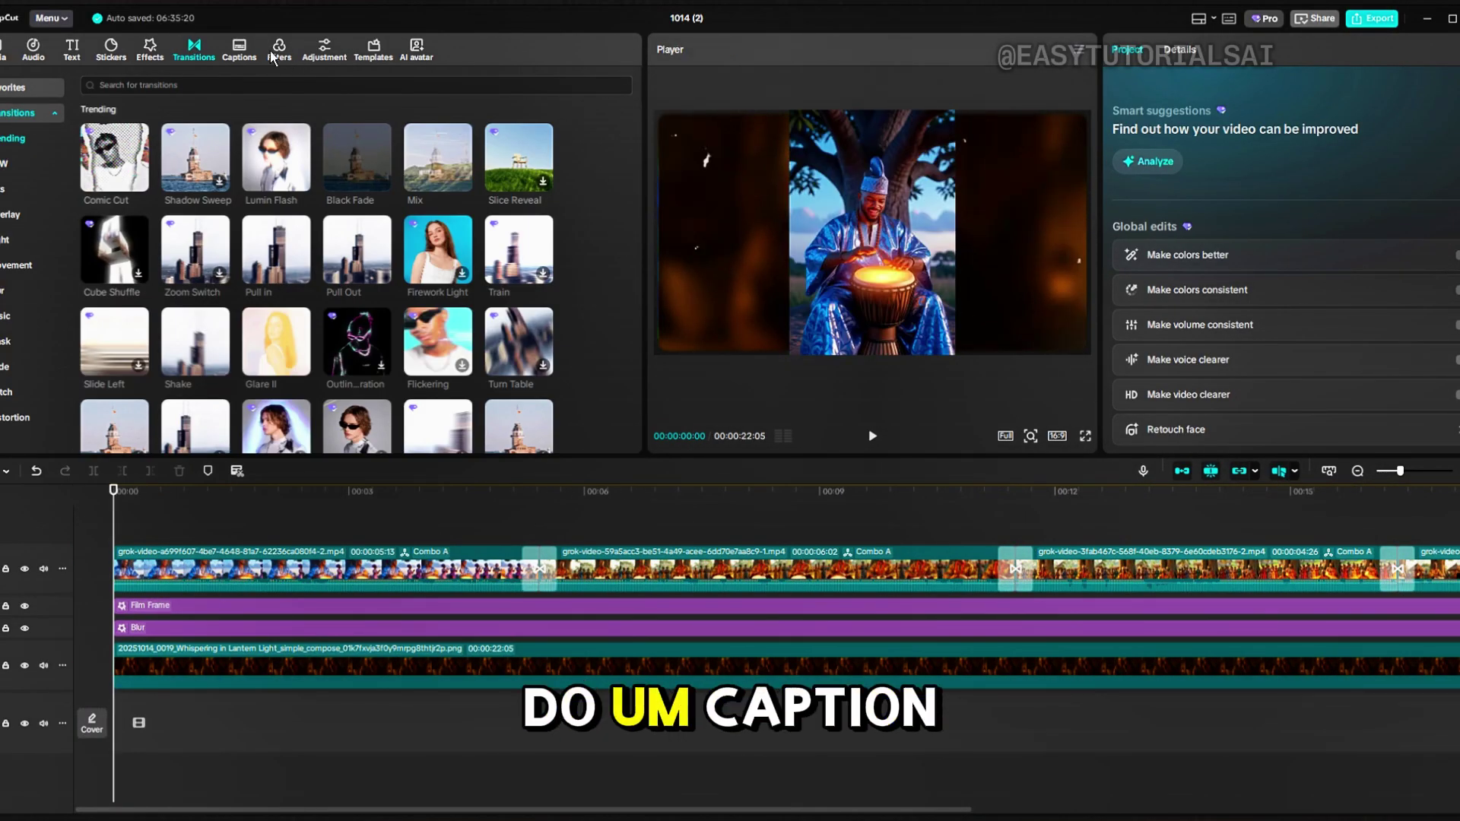
Auto-generate captions from the narration, apply a style template and preview them.
left_click(241, 53)
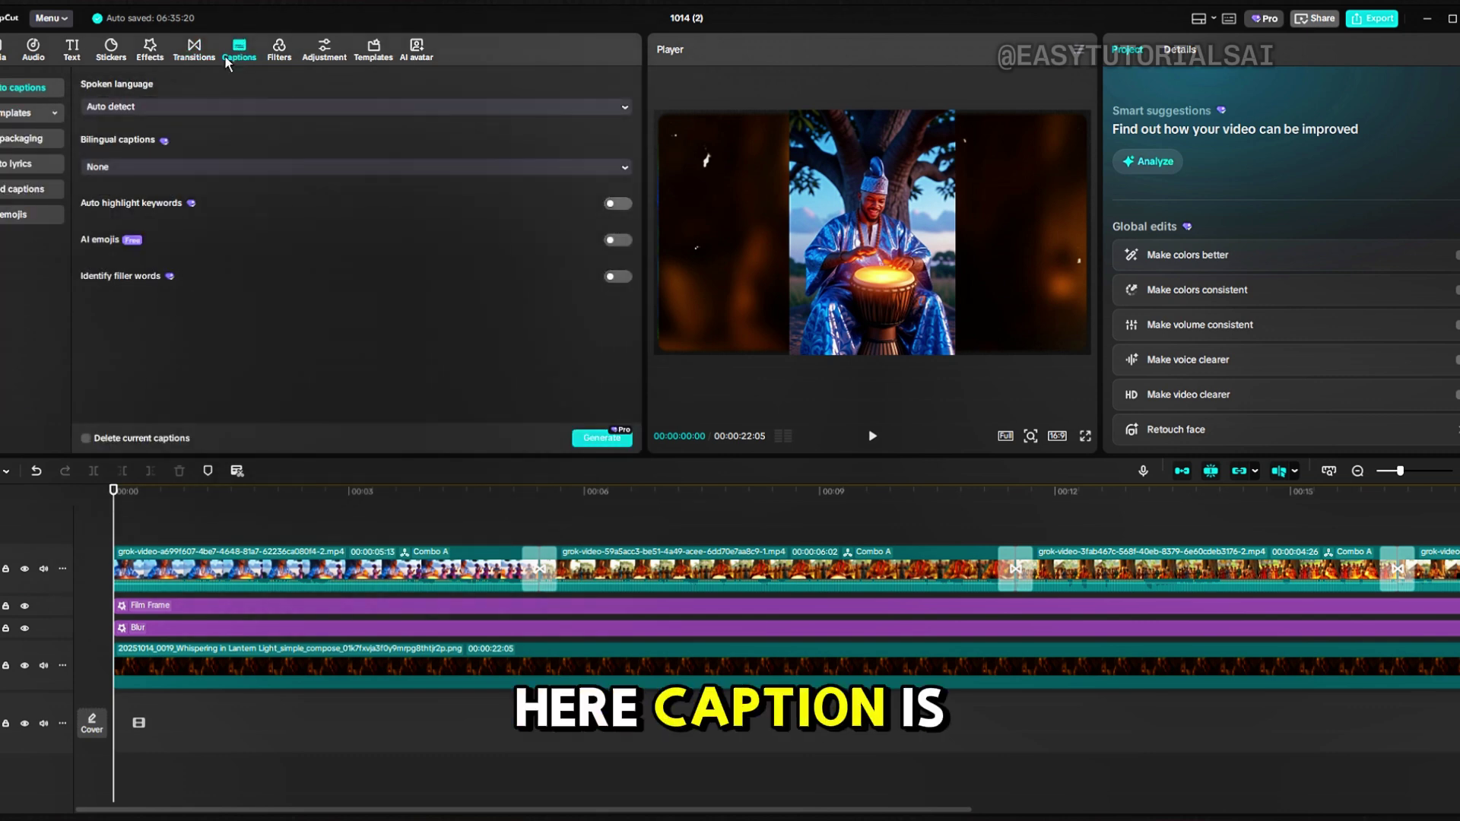
left_click(598, 439)
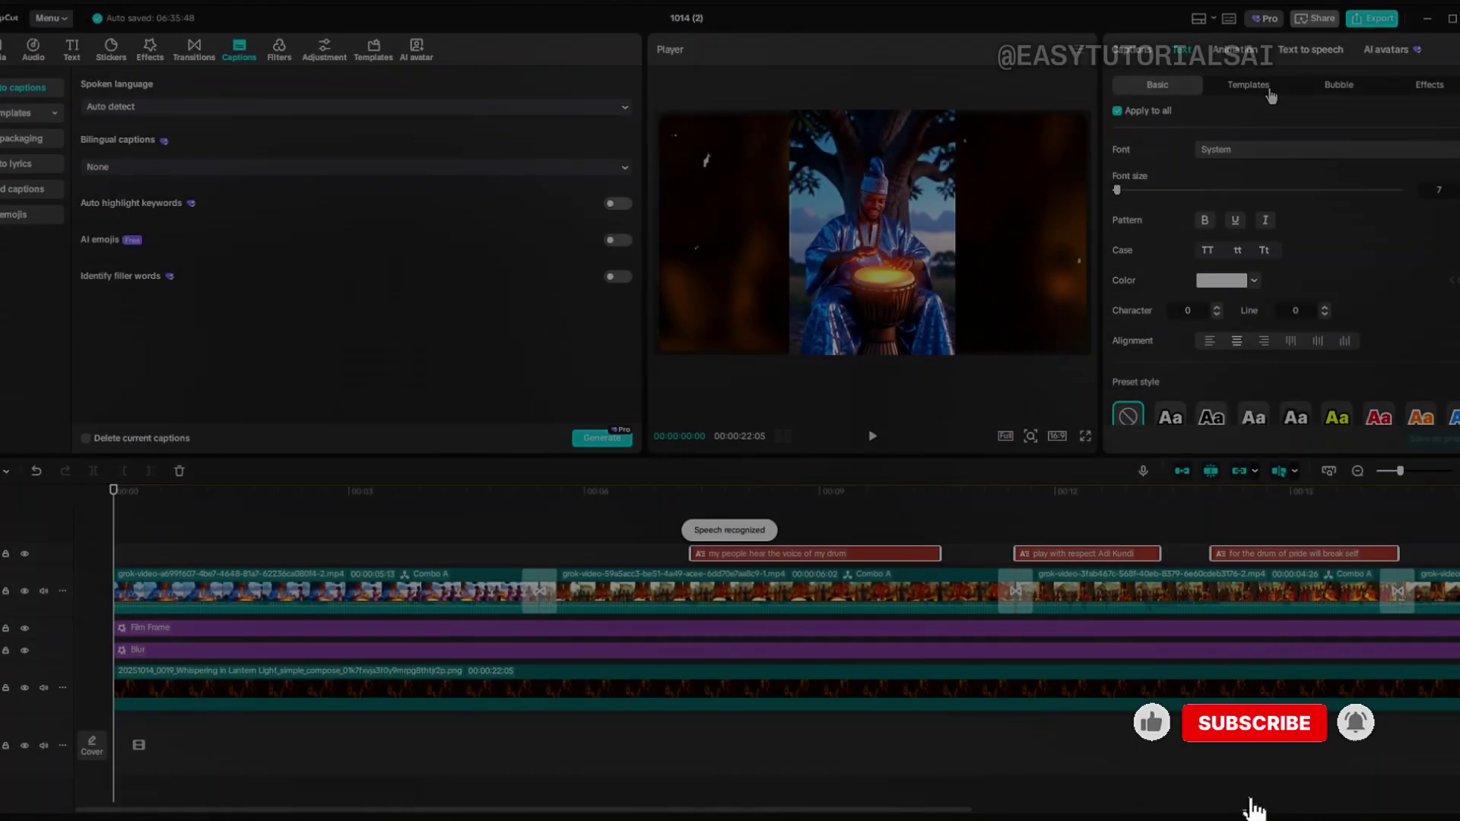
left_click(1264, 90)
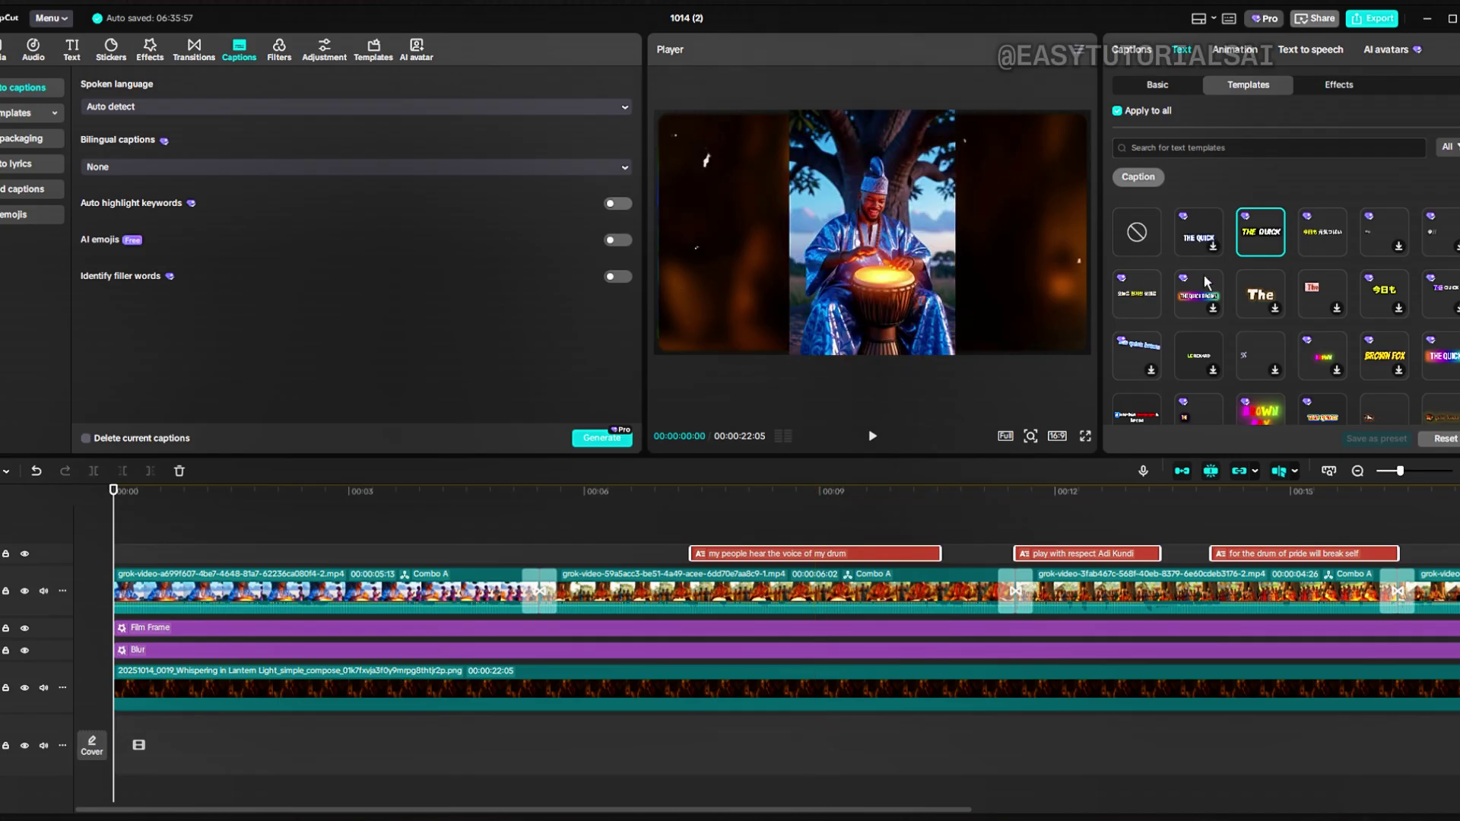
left_click(873, 435)
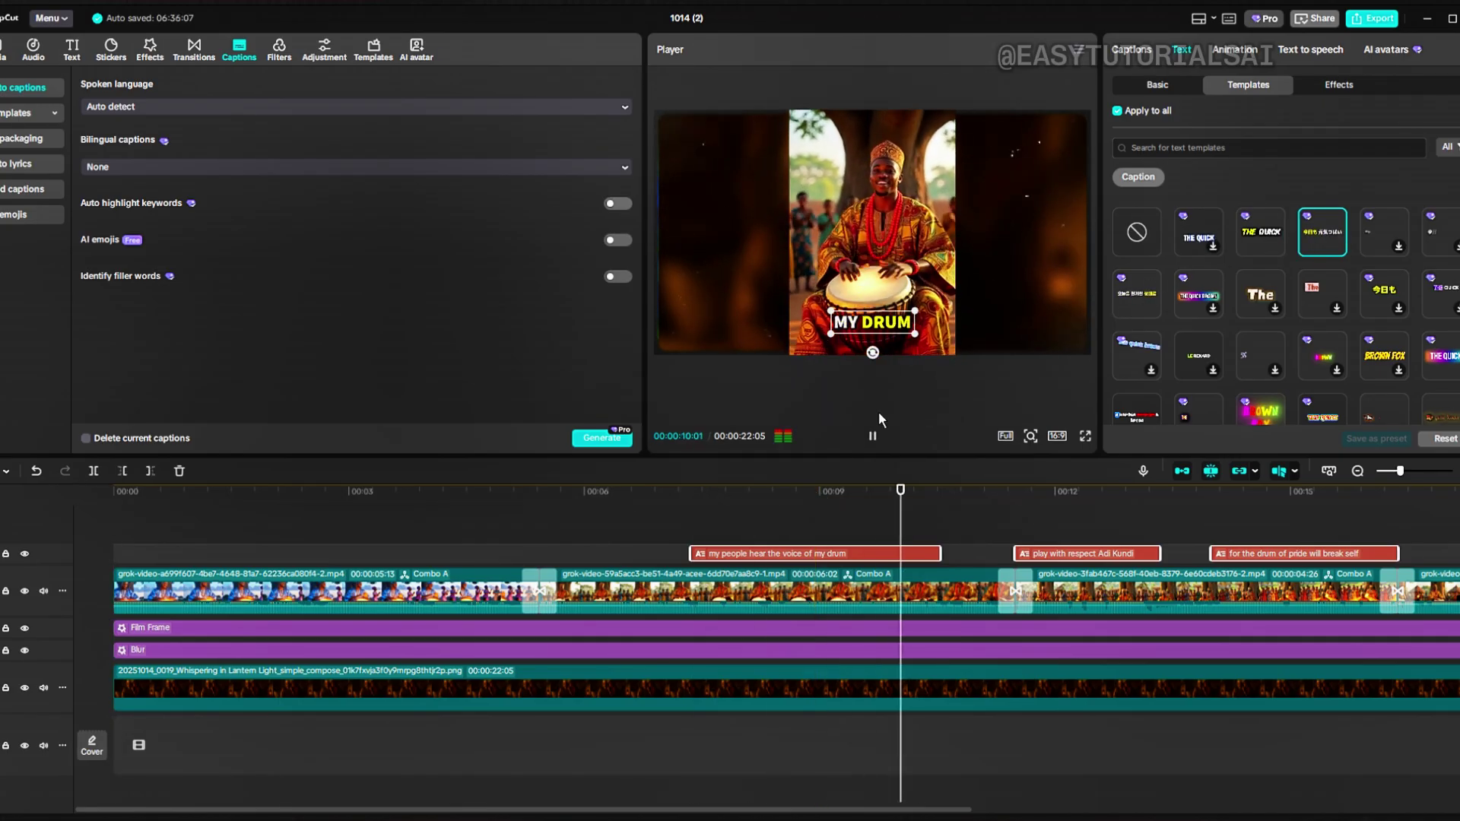
left_click(872, 437)
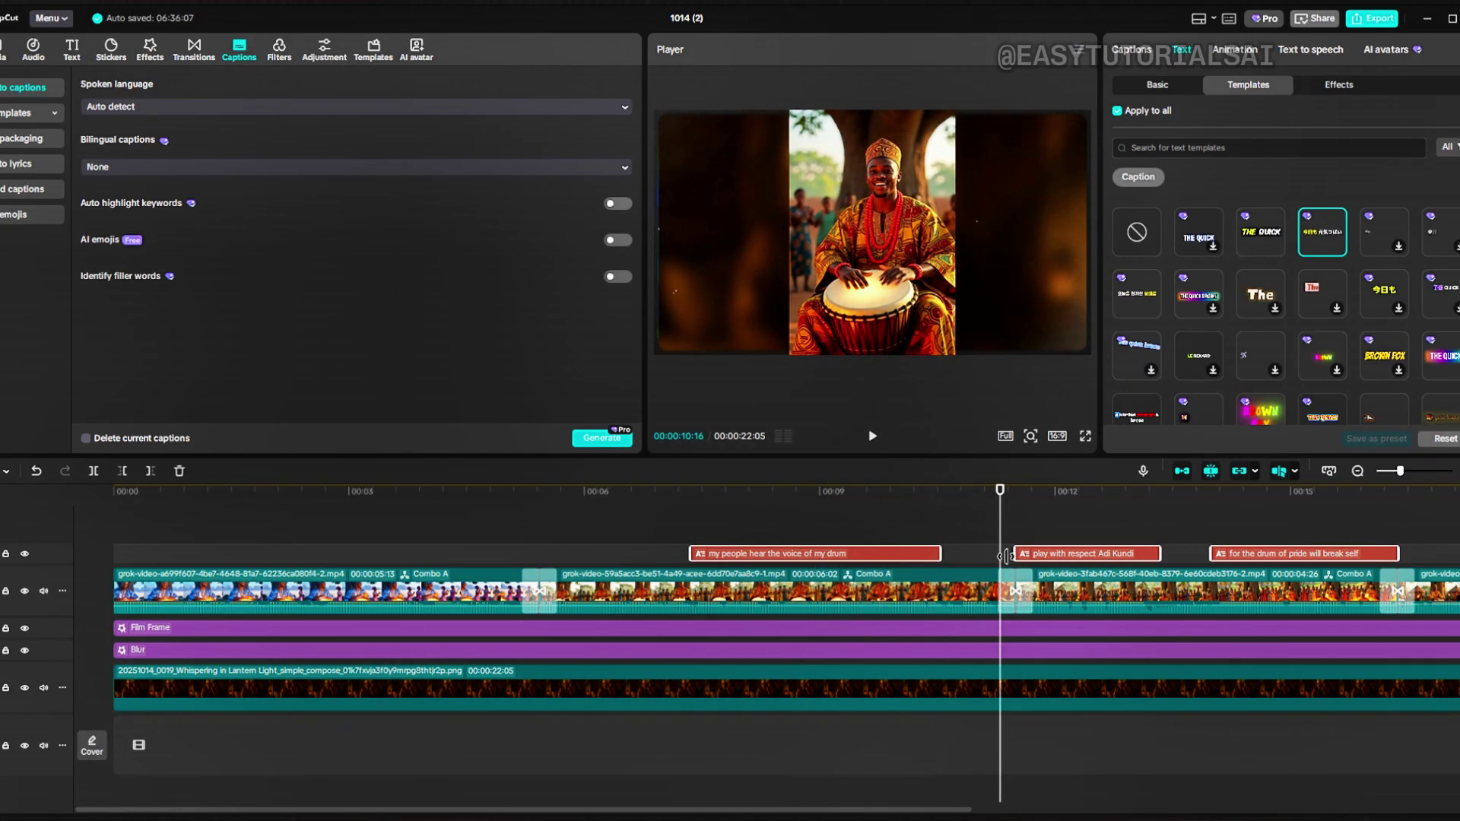
Stretch the caption clips so each meets the next and the last reaches the video's end.
left_click(933, 554)
left_click(828, 530)
left_click_drag(941, 554, 1013, 554)
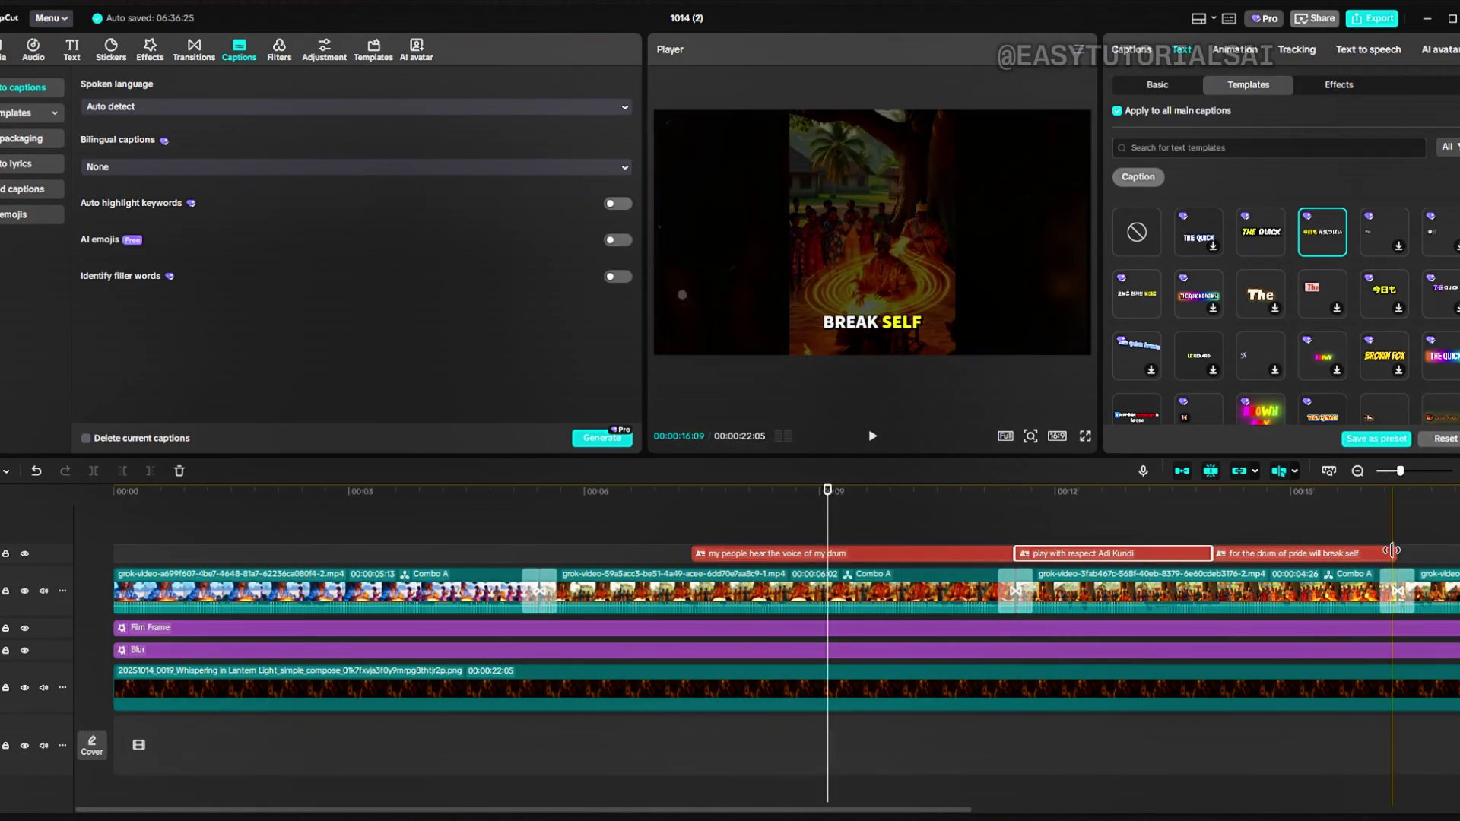
scroll(823, 570, "down", 2)
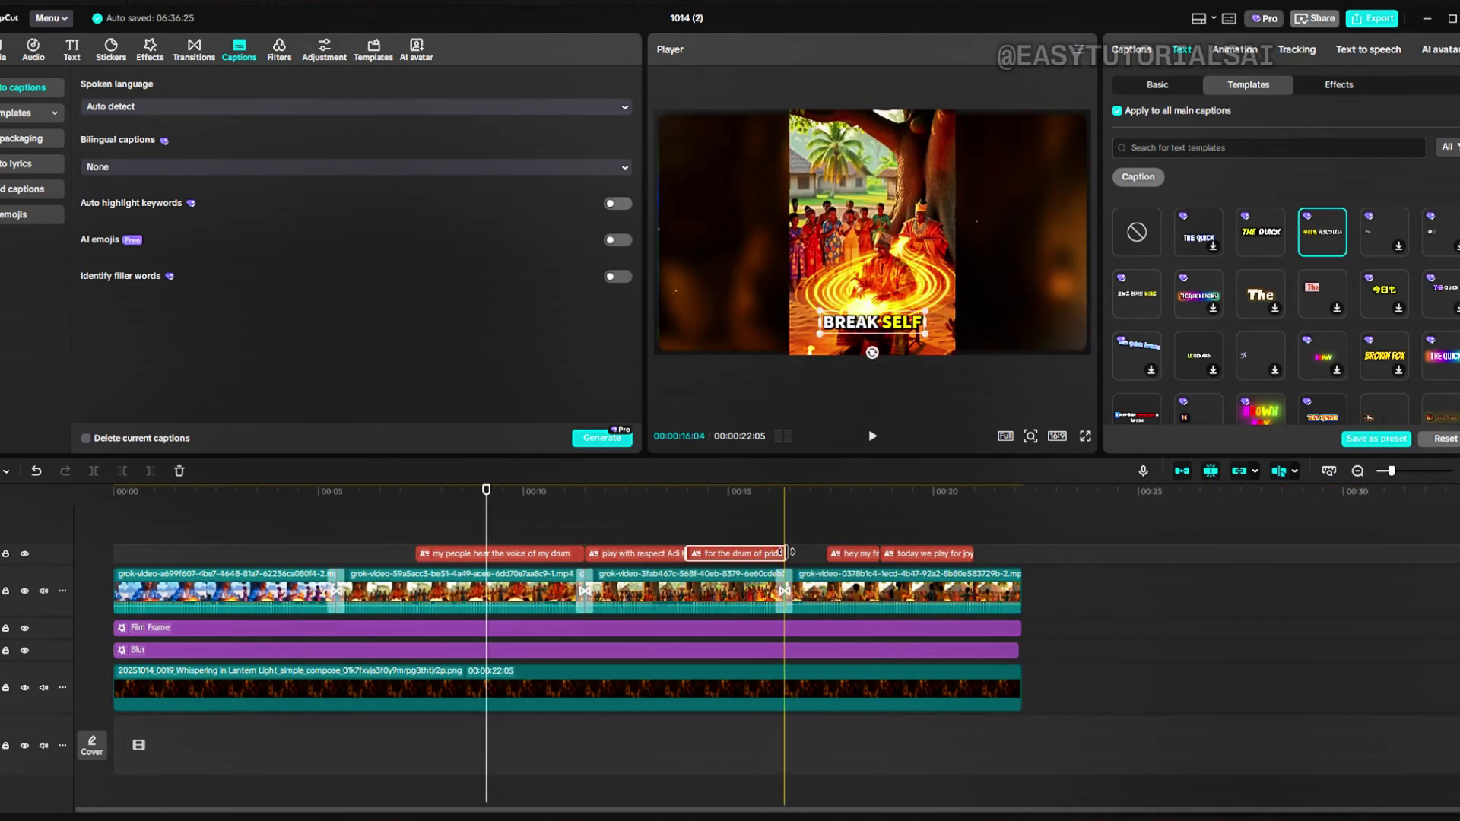
left_click_drag(784, 552, 823, 552)
left_click_drag(971, 553, 1019, 553)
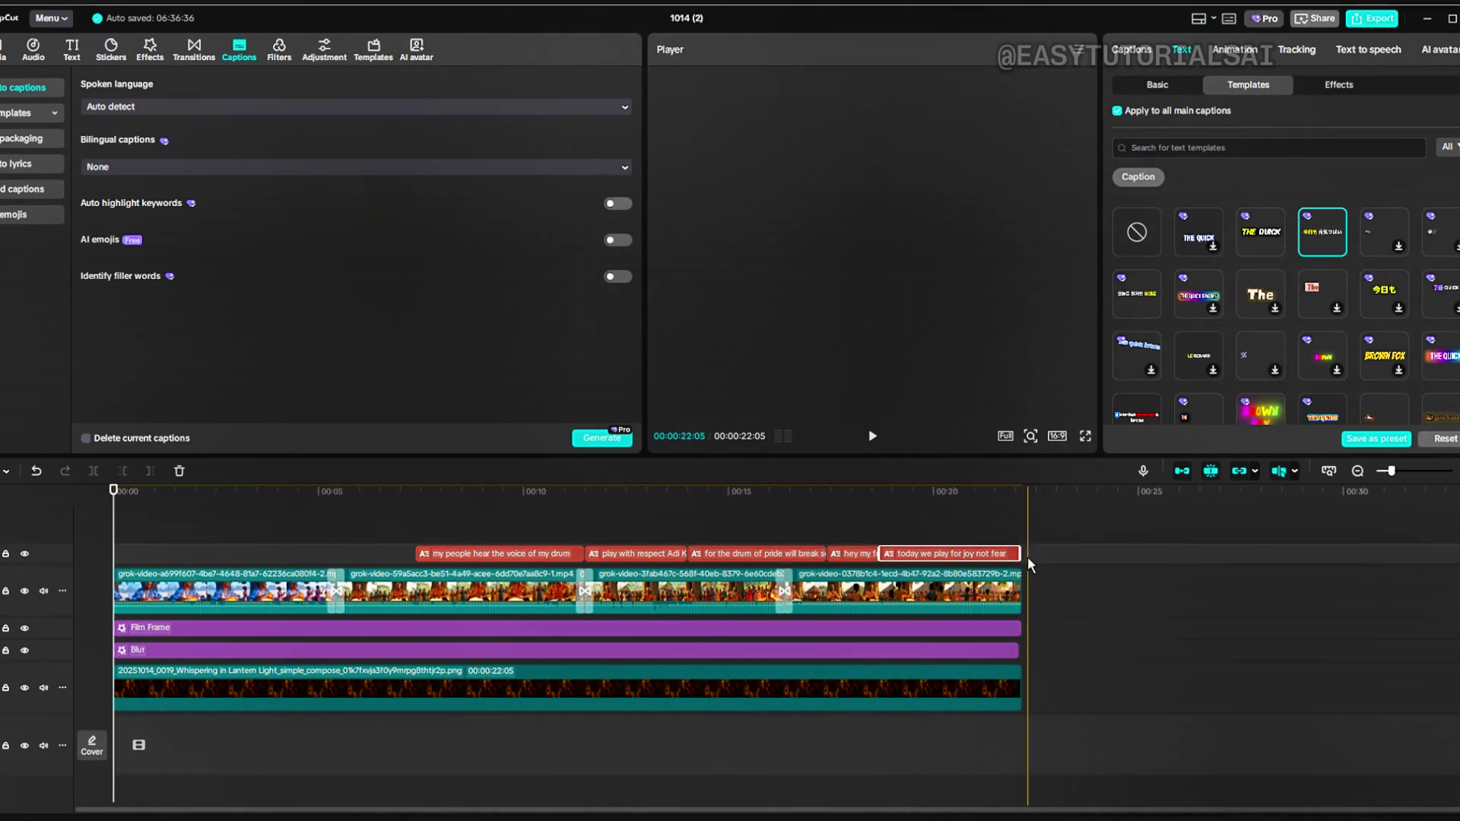
left_click(1025, 557)
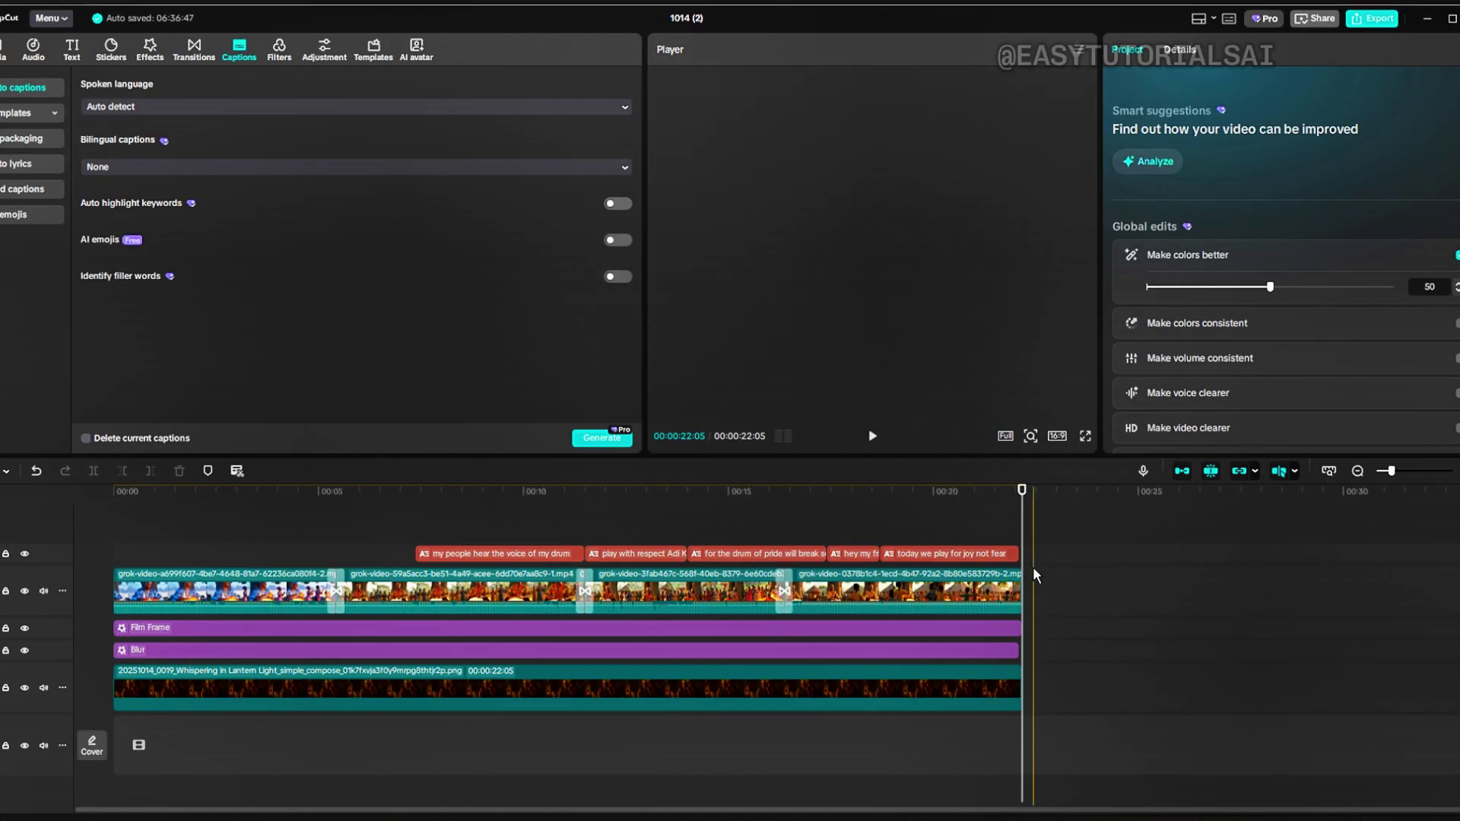
left_click(1015, 649)
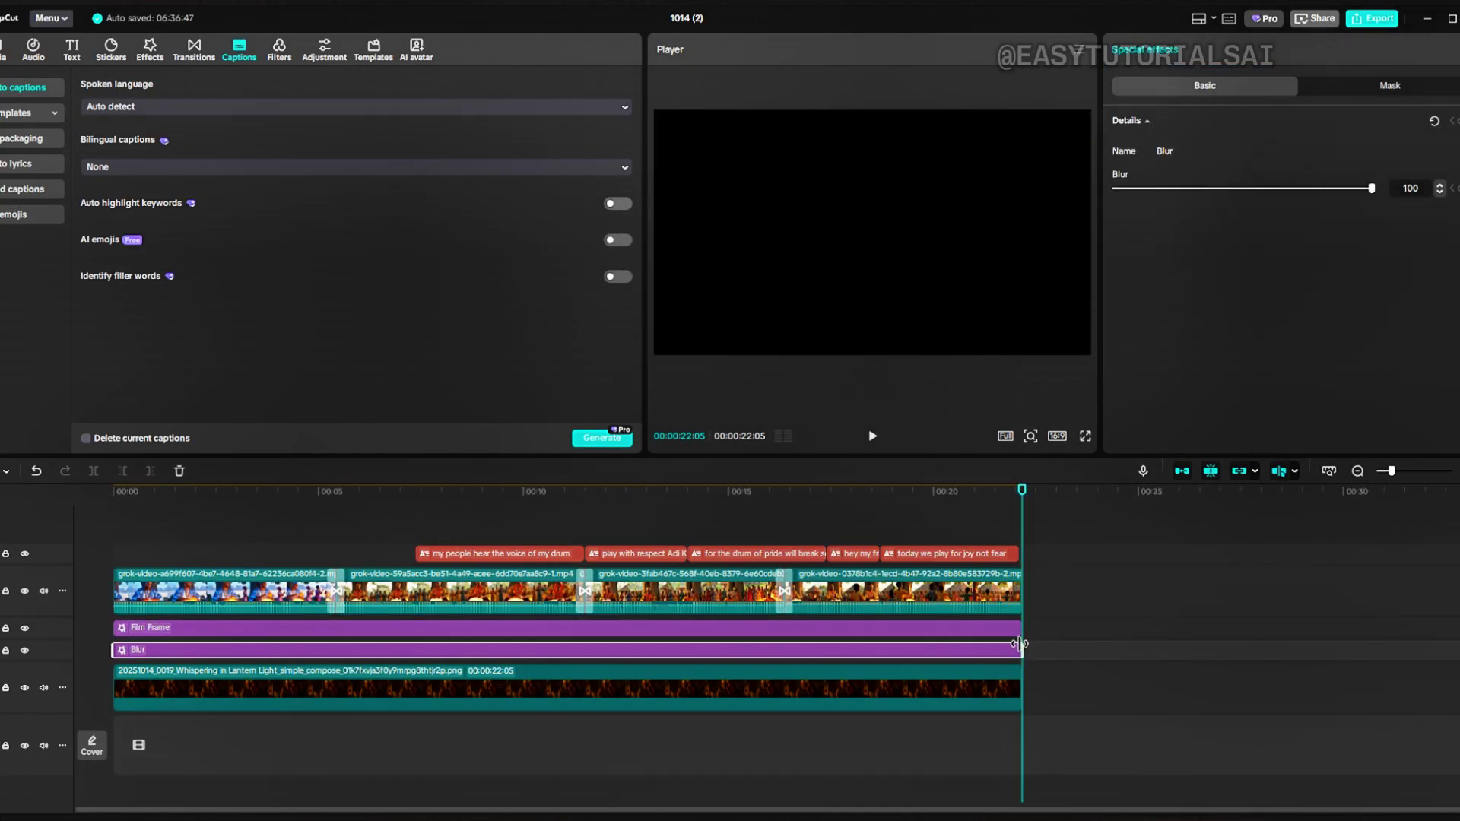
left_click(1017, 555)
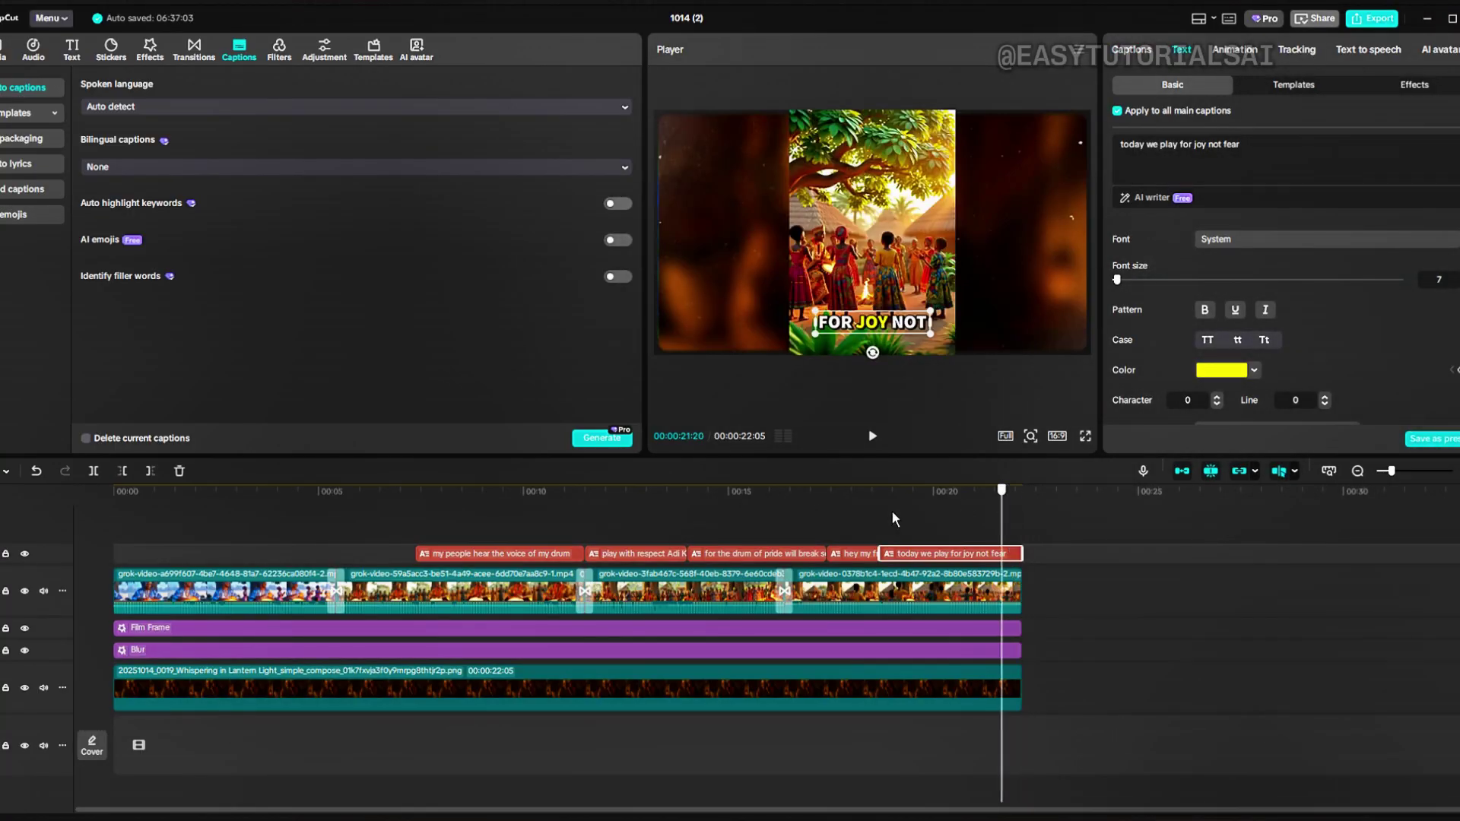
left_click_drag(327, 491, 452, 491)
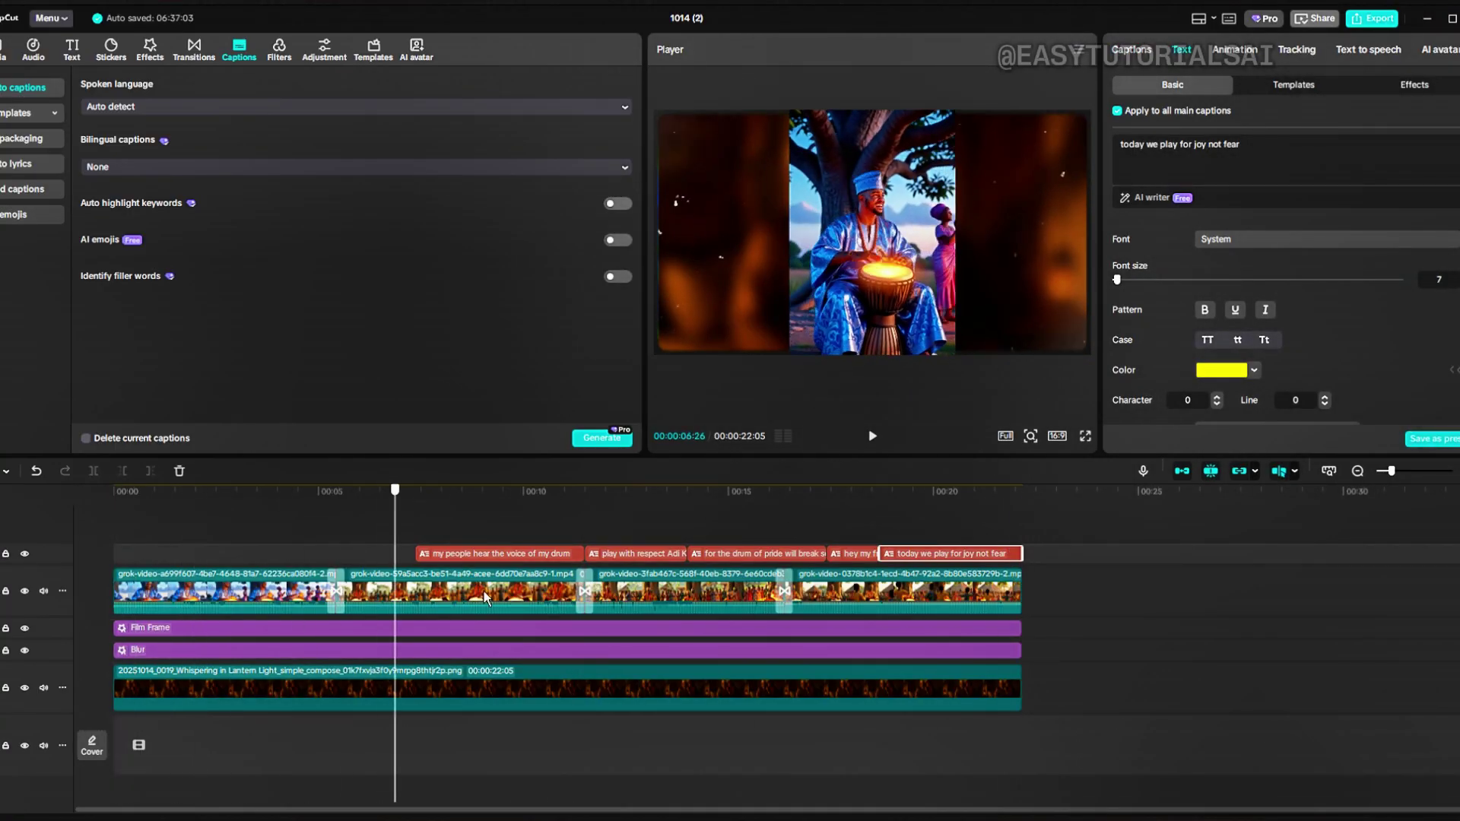
left_click_drag(552, 593, 1036, 566)
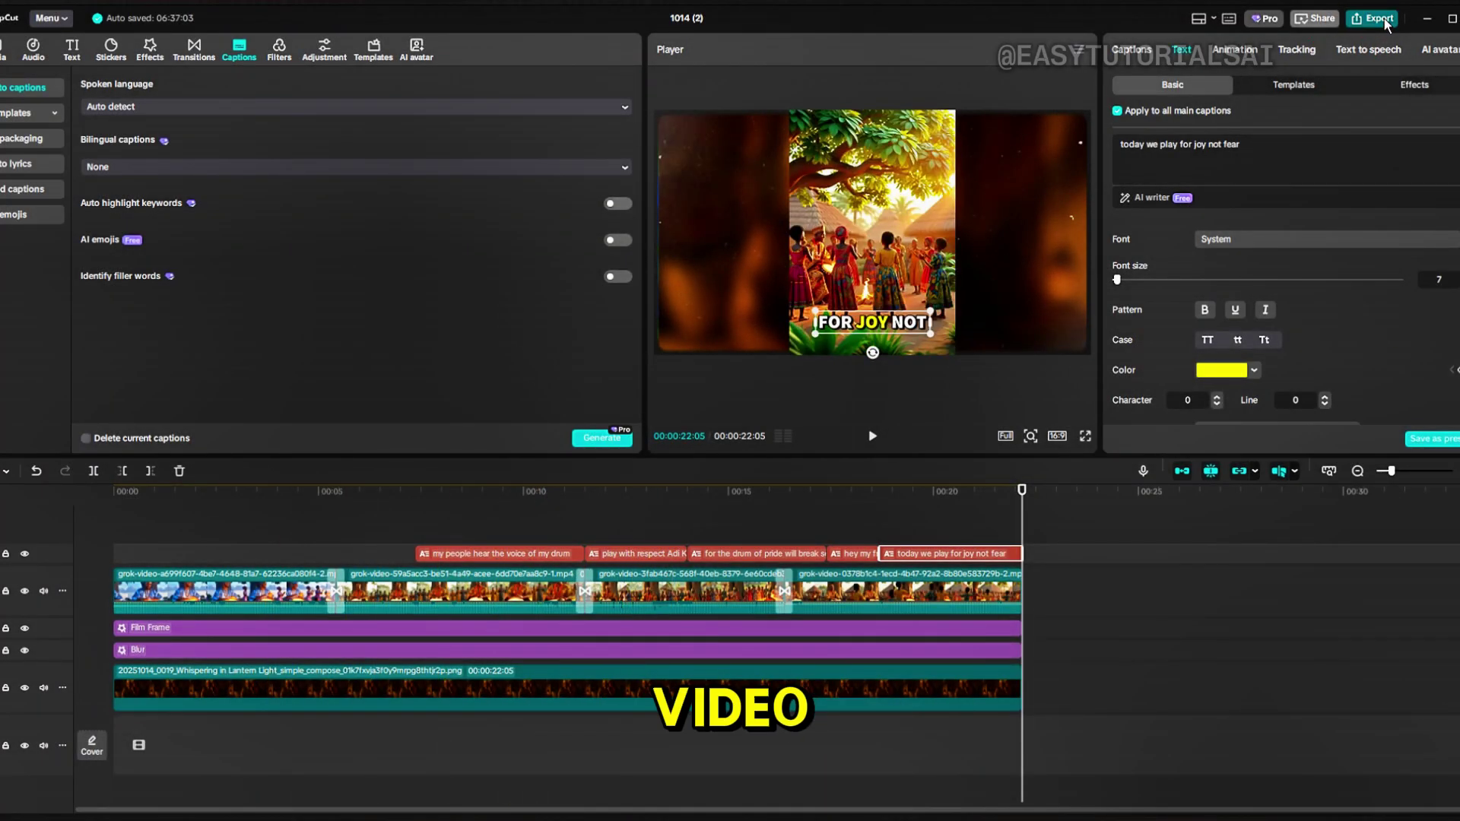
Export the video as 'african folktel stories' in 1080p MP4.
left_click(1376, 18)
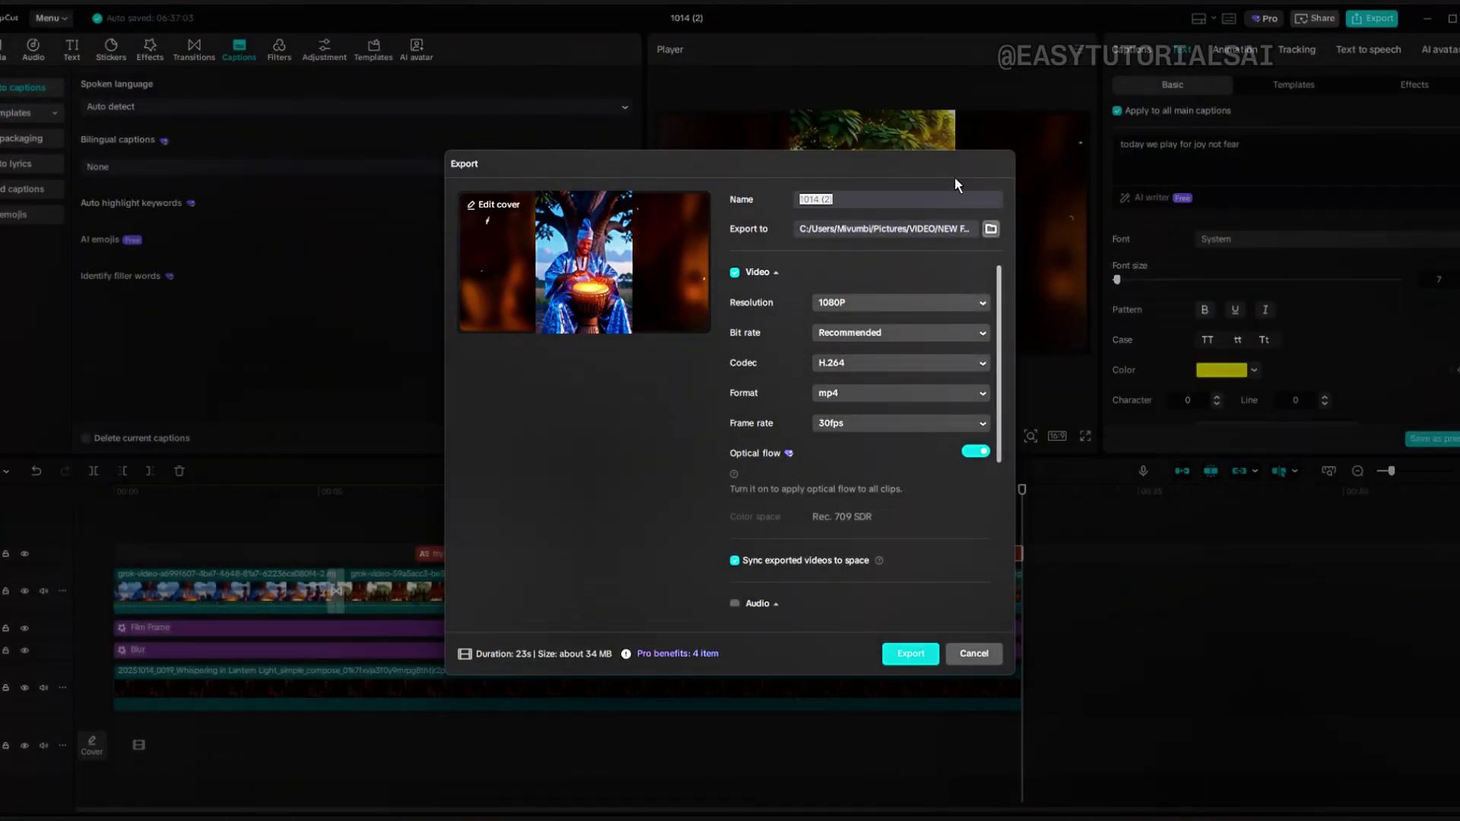
type("african folktel")
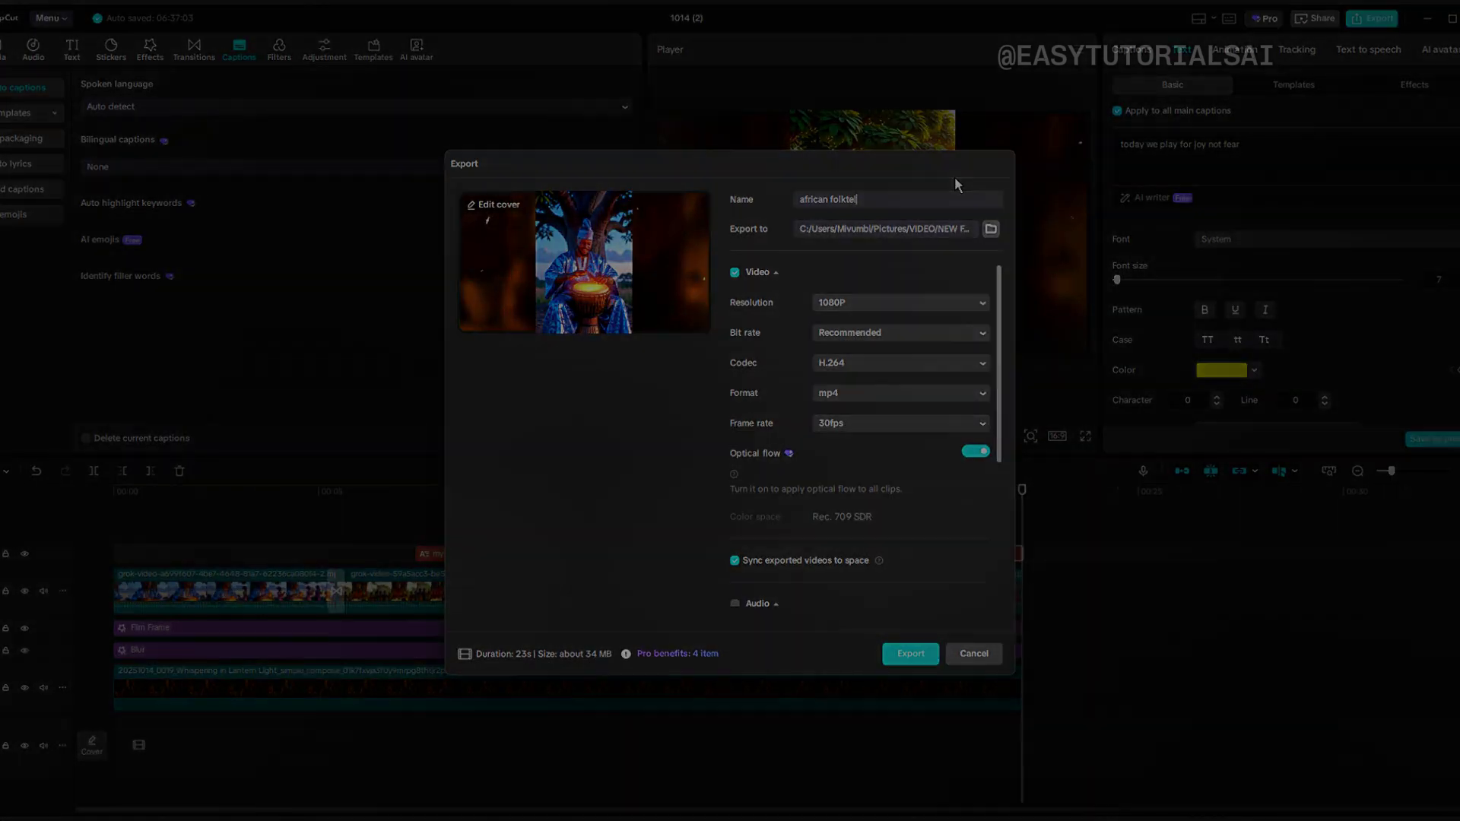
type(" stories")
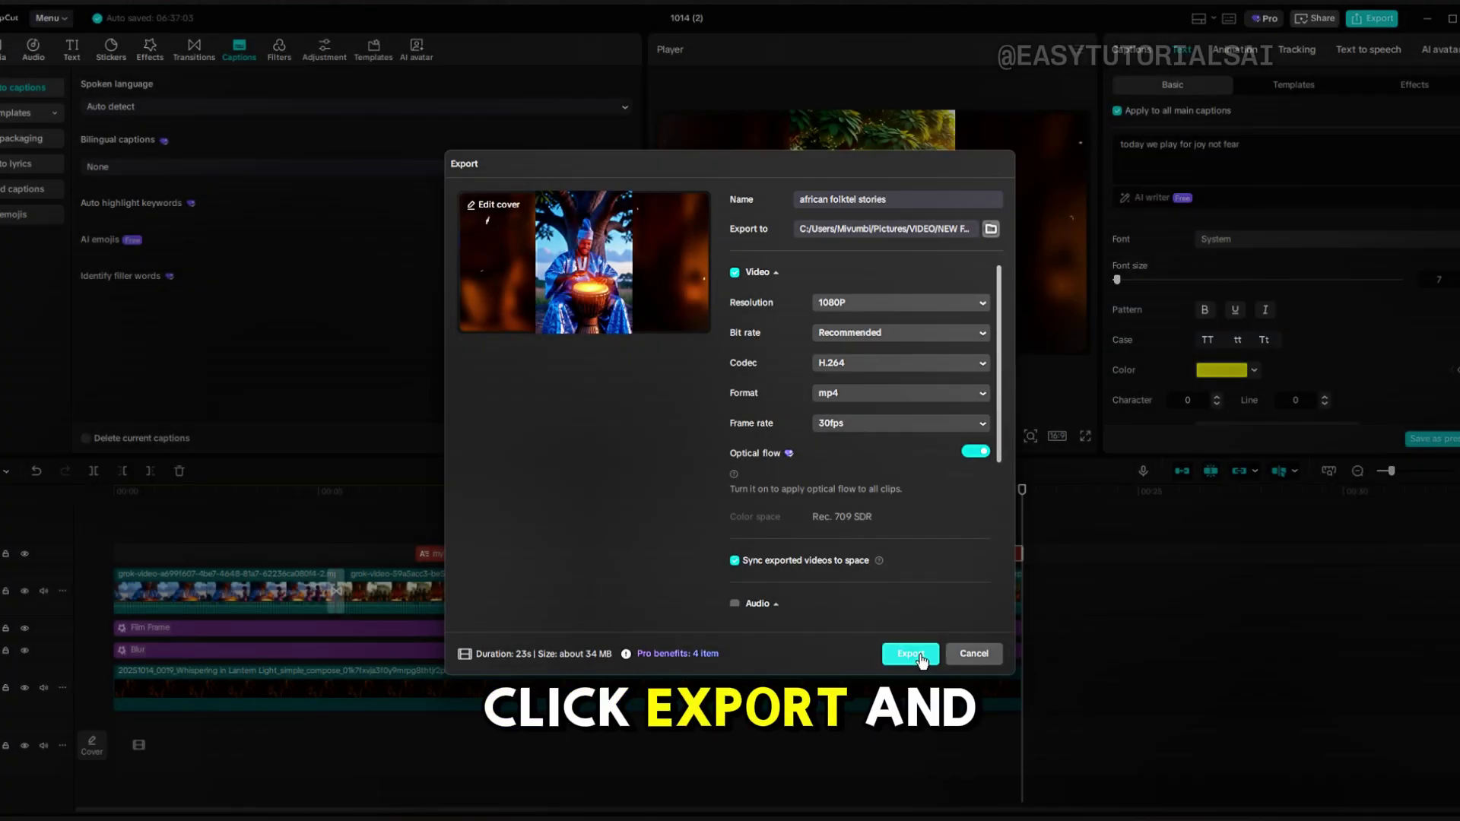
left_click(911, 654)
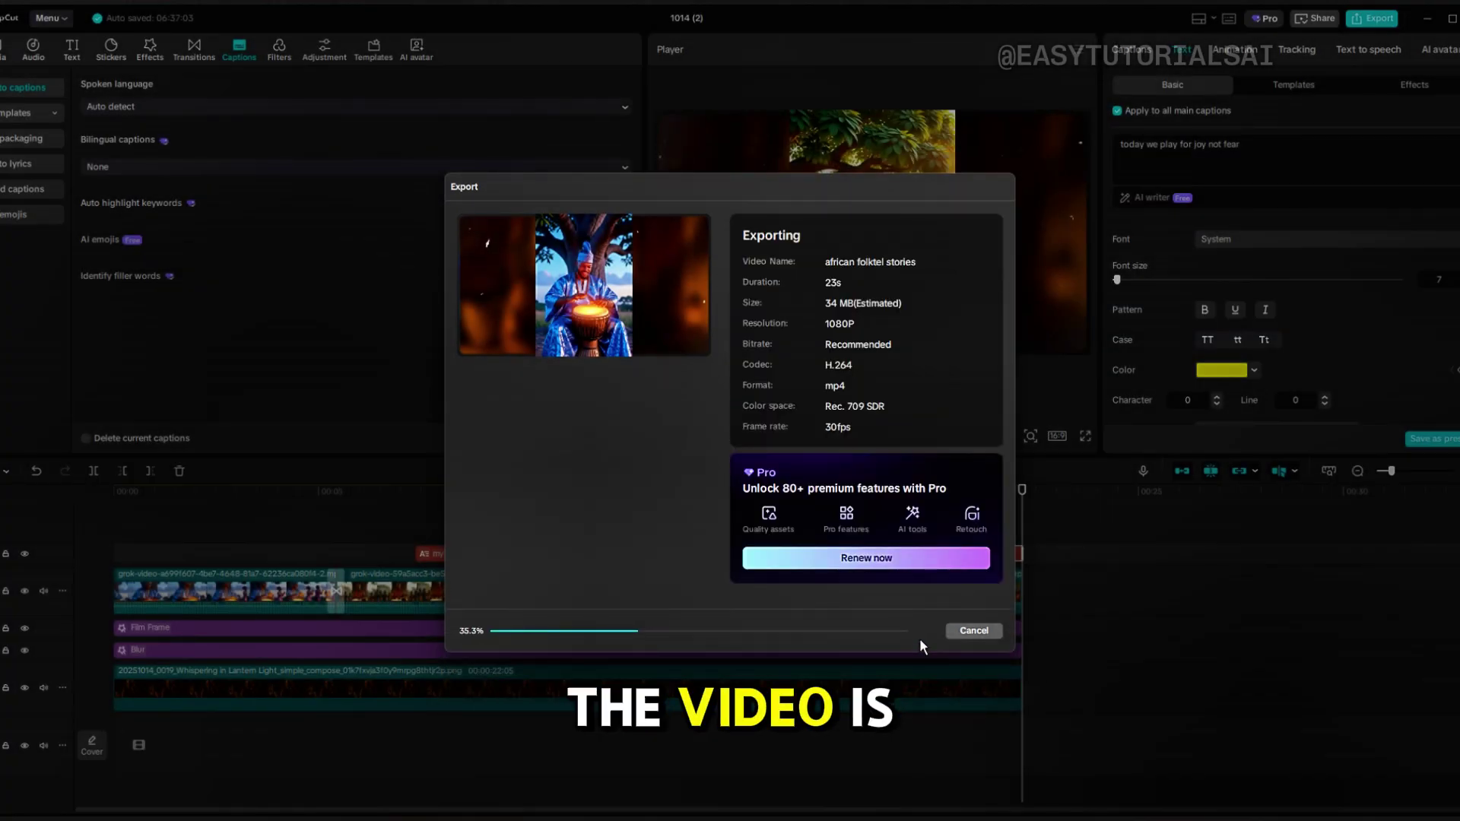